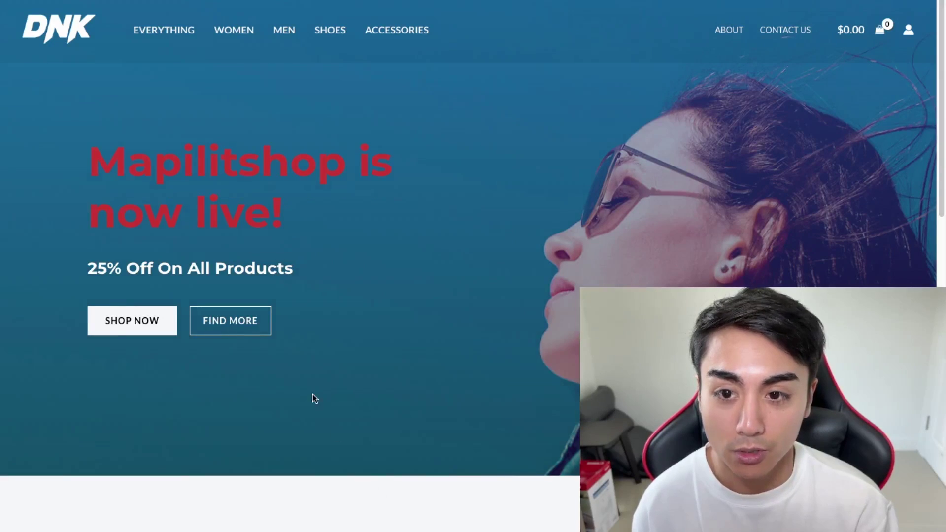
Scroll through the finished DNK store front page to review it
scroll(285, 287, "down", 1)
scroll(292, 265, "up", 1)
scroll(291, 265, "down", 5)
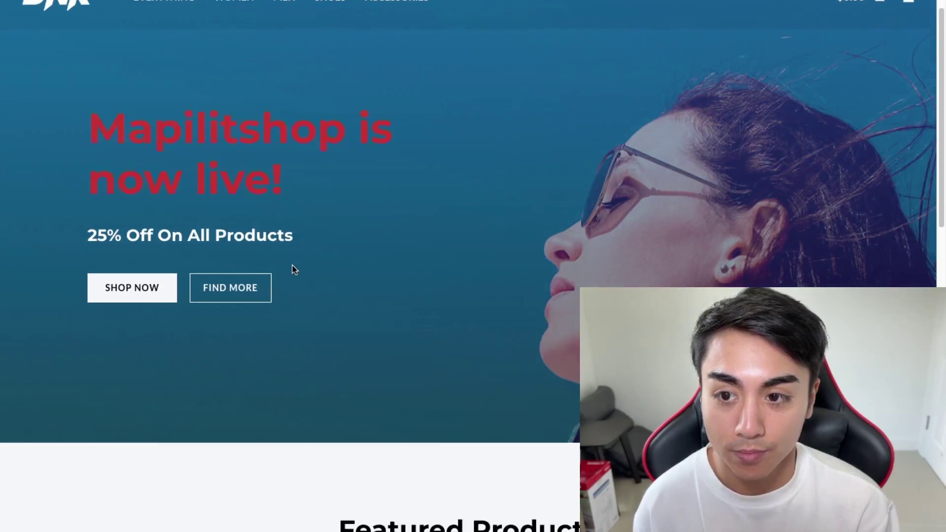
scroll(292, 269, "down", 3)
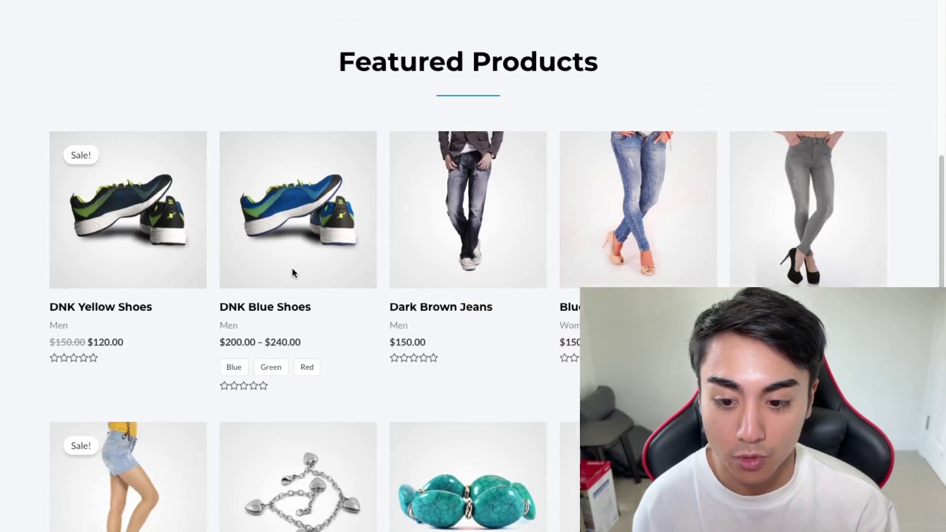
scroll(291, 322, "down", 2)
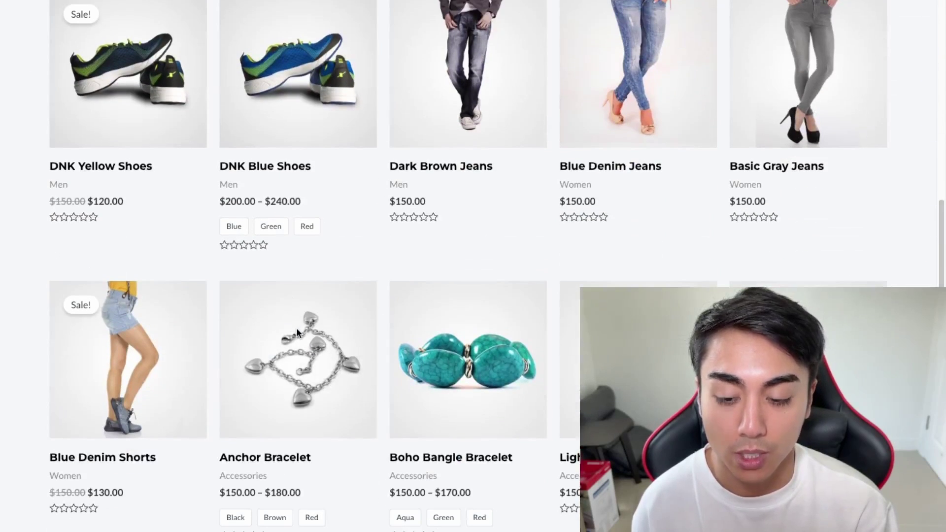
scroll(296, 333, "down", 2)
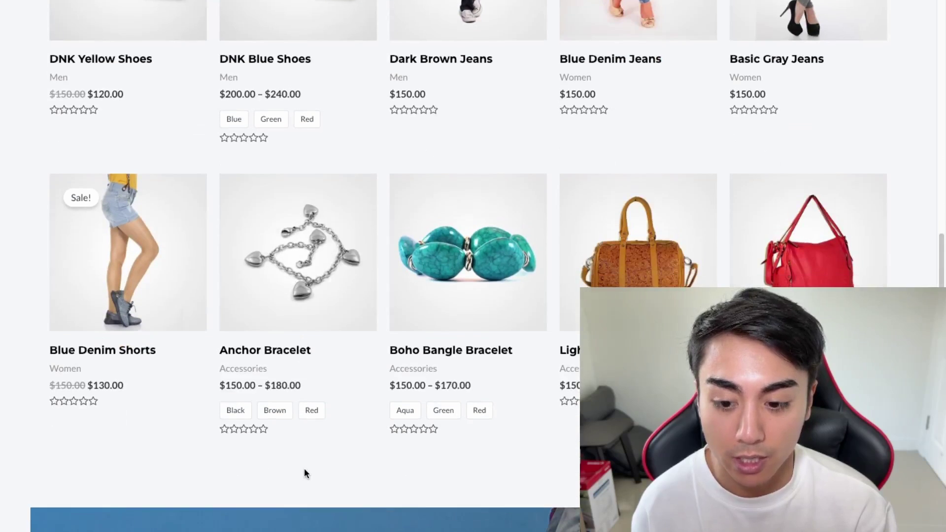
scroll(304, 468, "down", 2)
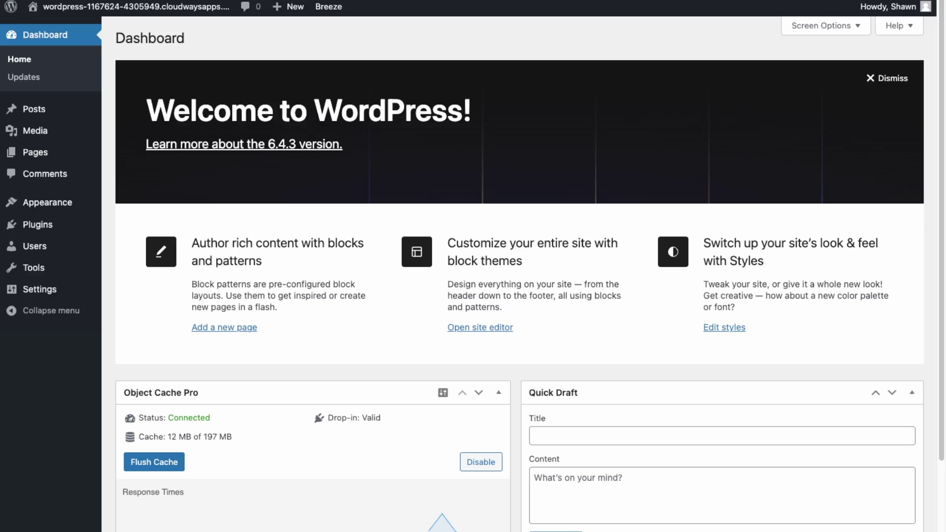
mouse_move(49, 10)
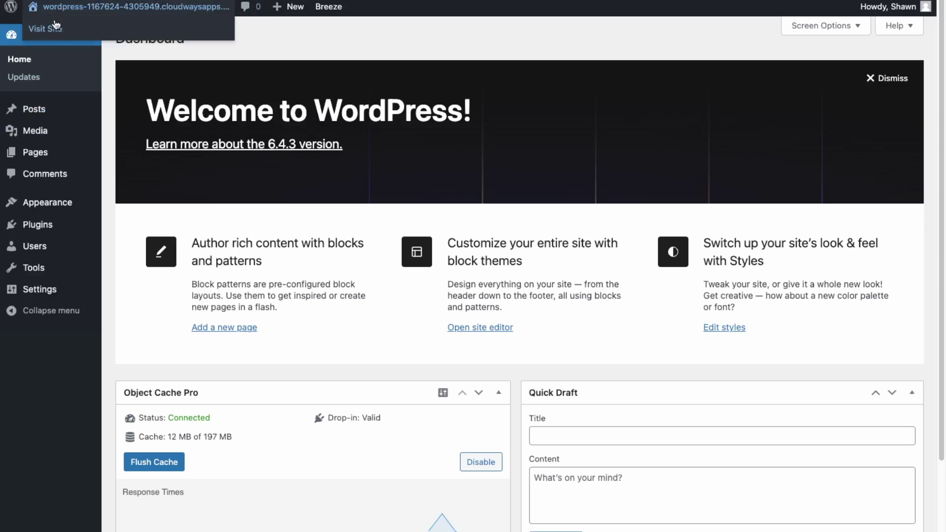
left_click(45, 29)
scroll(537, 210, "down", 15)
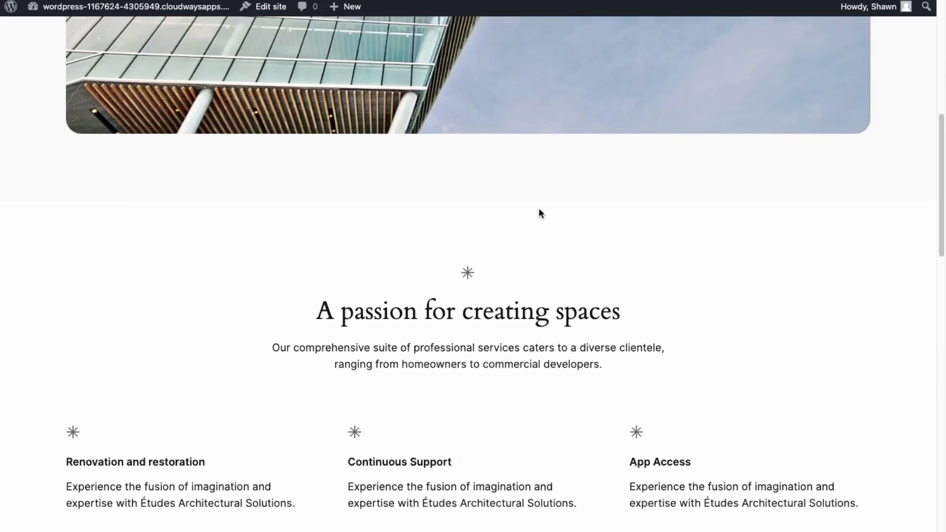
scroll(343, 204, "down", 4)
scroll(344, 205, "up", 20)
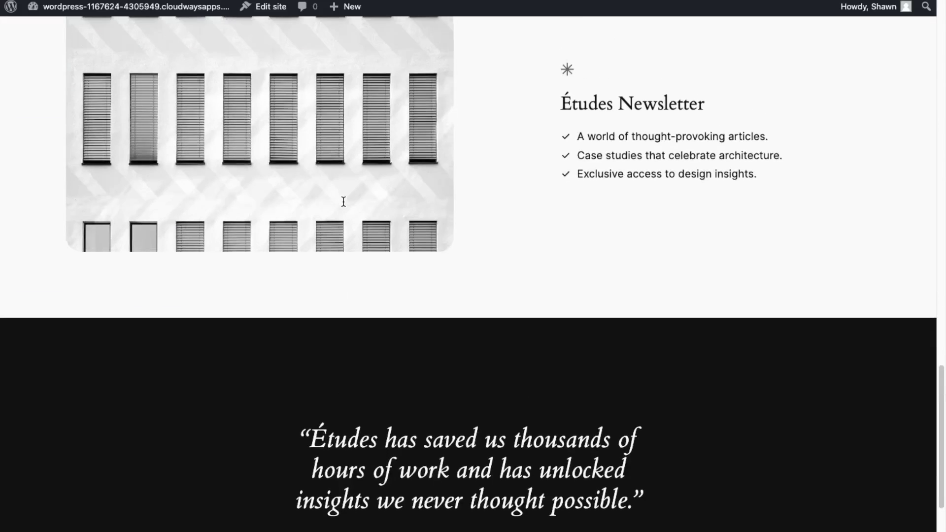
scroll(343, 206, "up", 10)
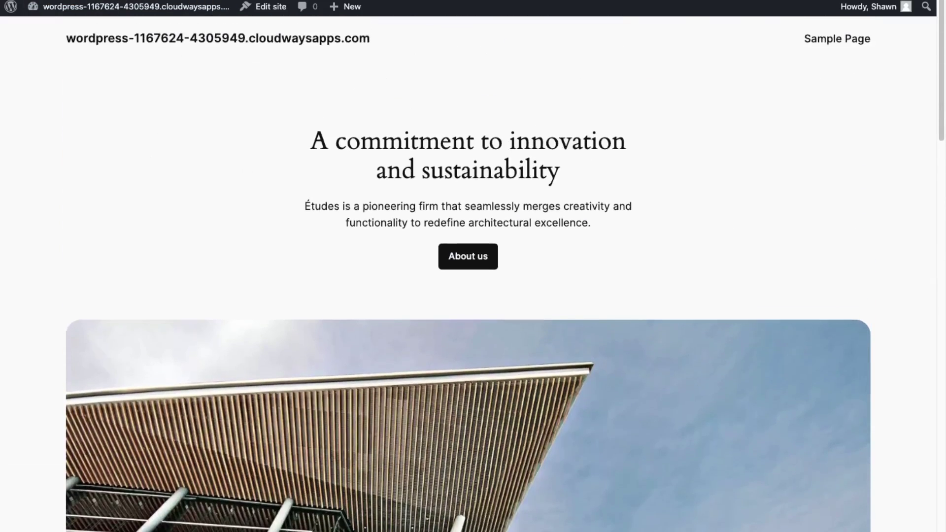
mouse_move(136, 15)
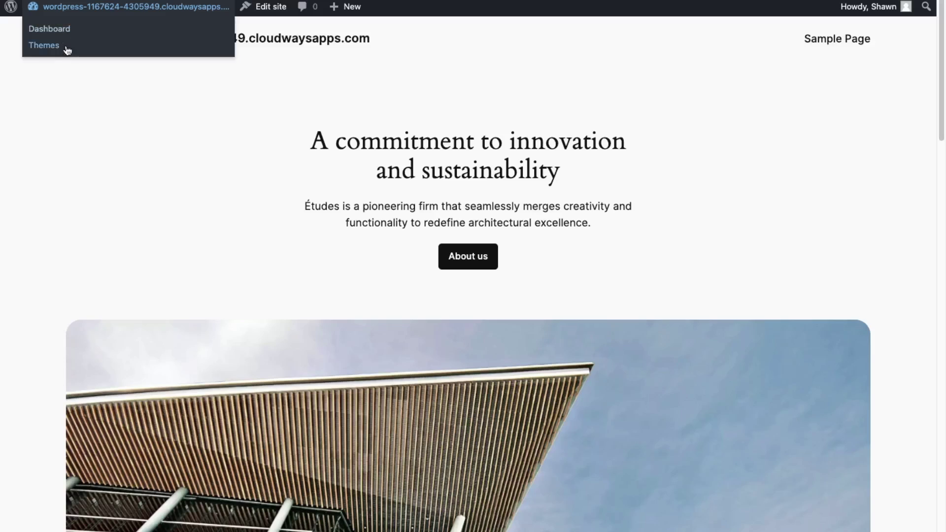
Search plugins for 'starter template', then install and activate Starter Templates
left_click(60, 31)
mouse_move(75, 225)
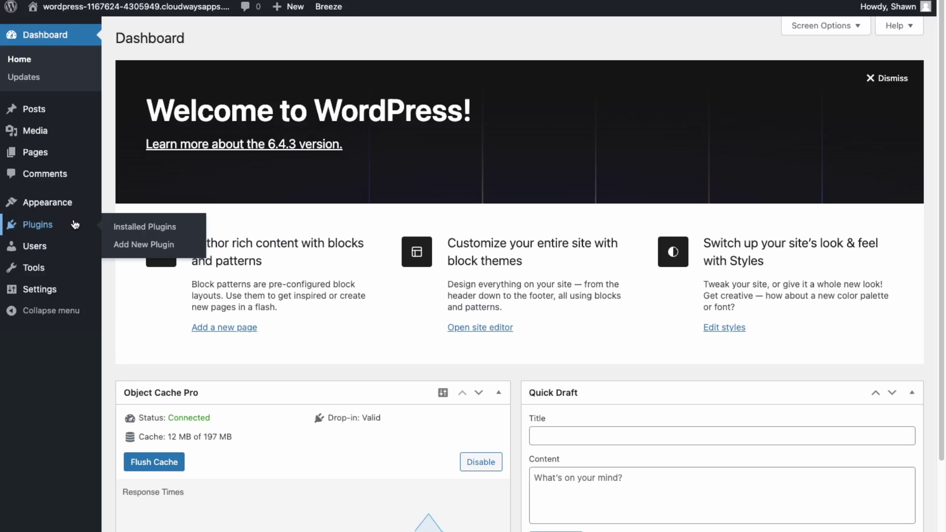
left_click(159, 248)
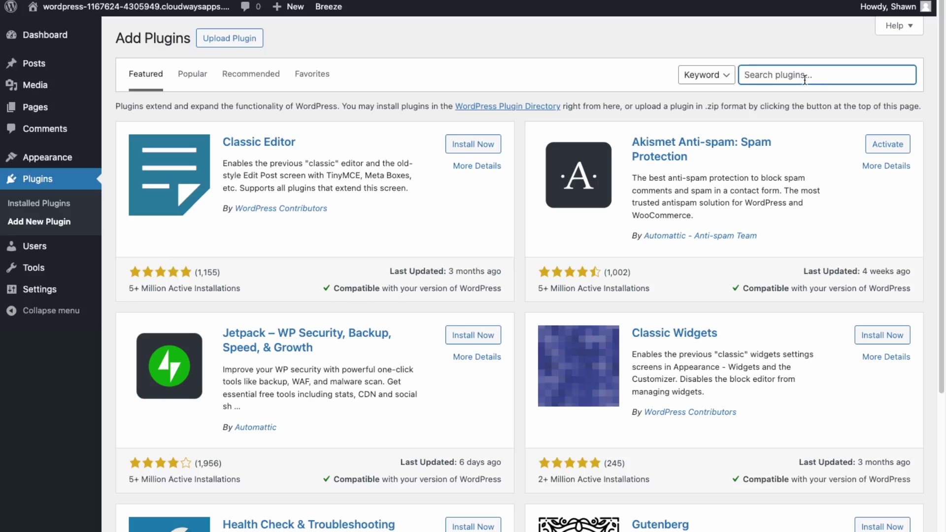
type("starter template")
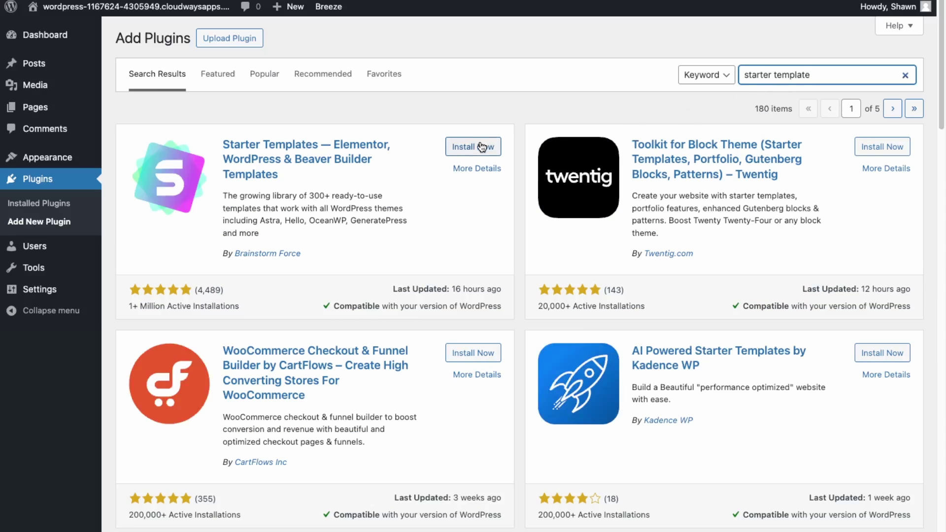
left_click(482, 147)
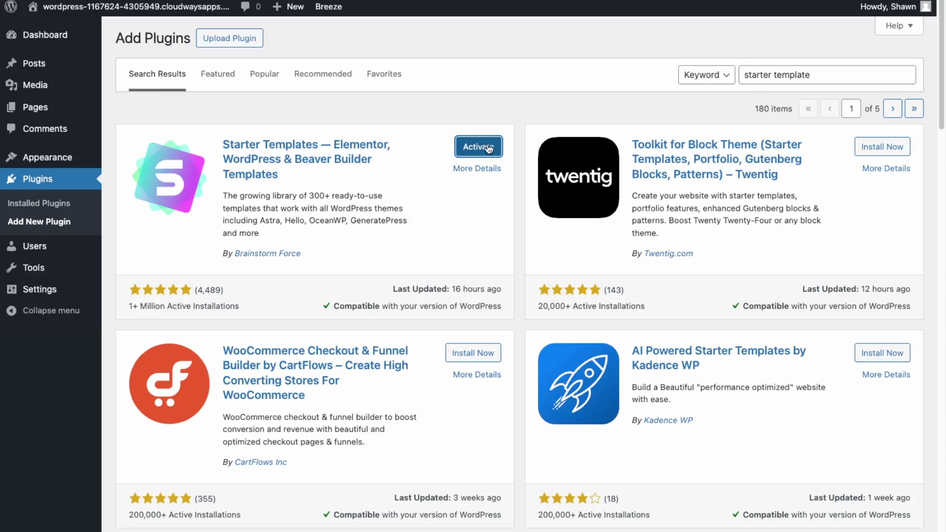
left_click(488, 148)
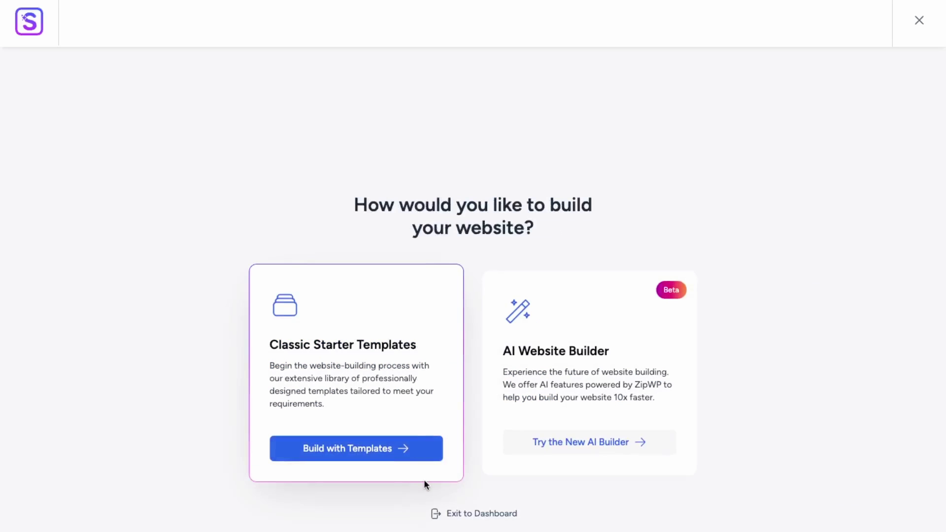
Build with templates using Elementor and filter the library to E-Commerce templates
left_click(381, 451)
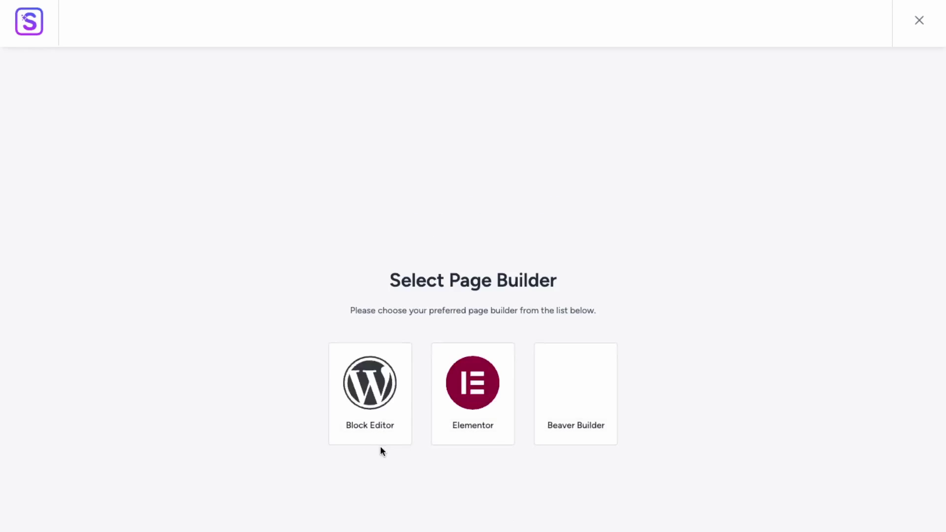
left_click(487, 431)
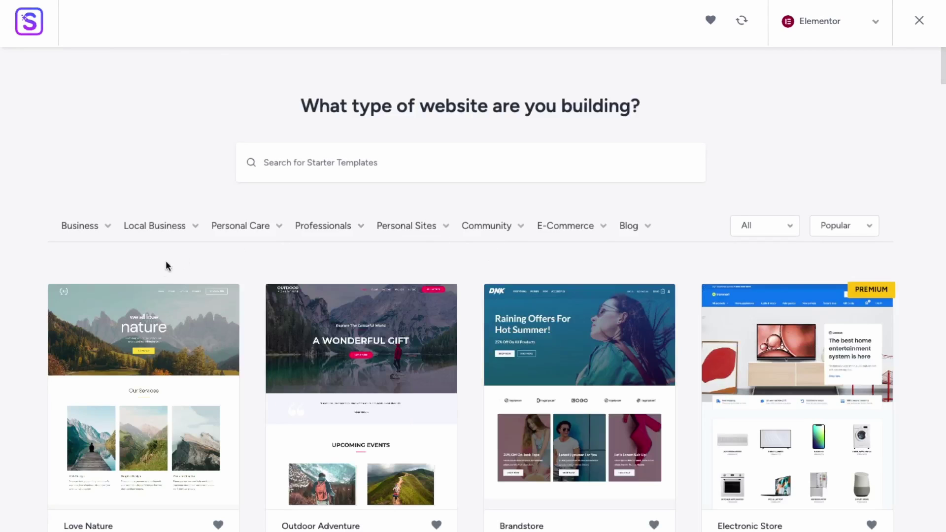
mouse_move(582, 232)
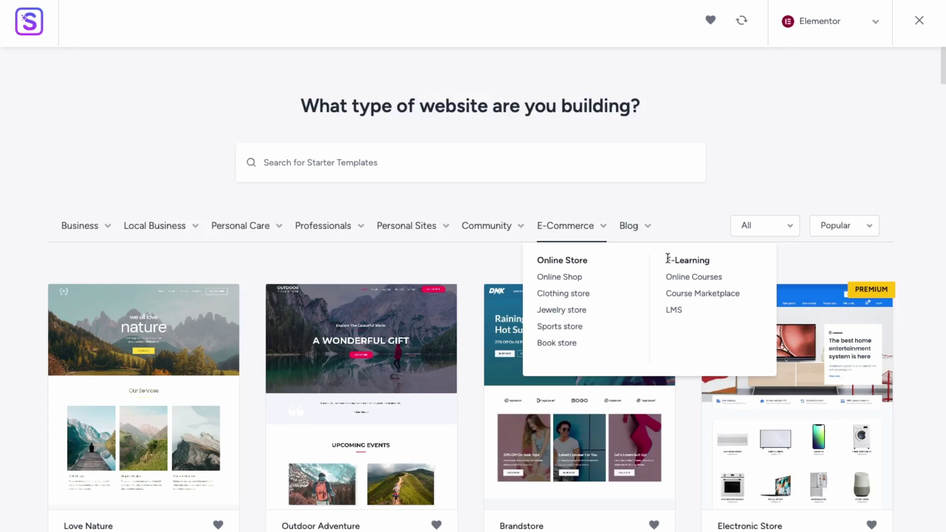
left_click(585, 227)
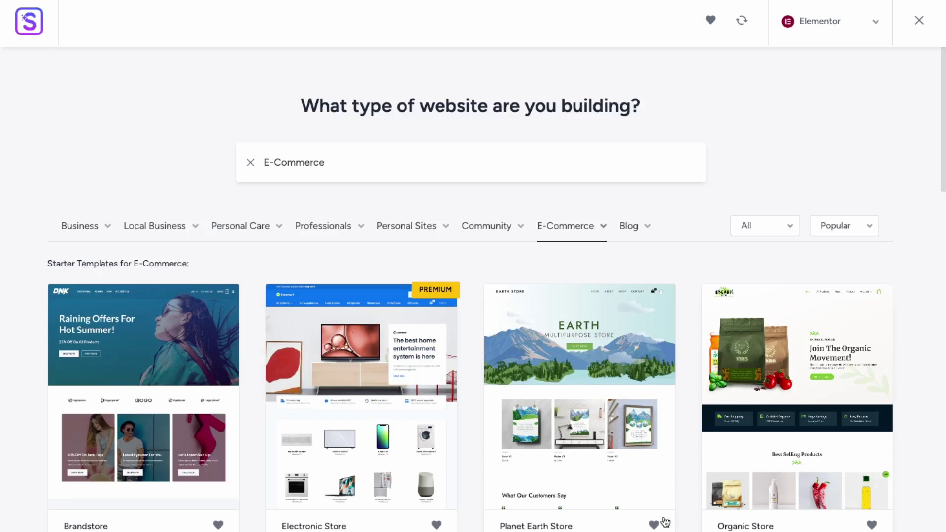
scroll(485, 489, "down", 4)
scroll(158, 288, "up", 2)
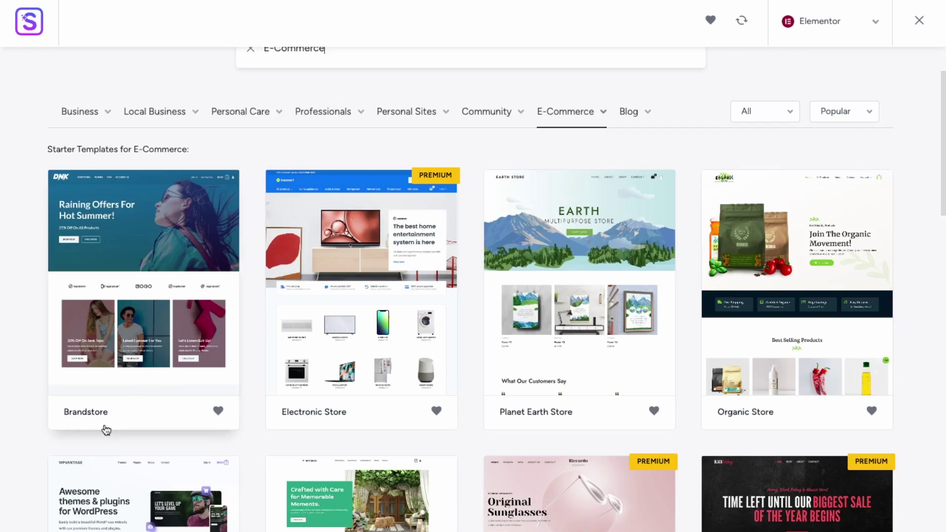
Select the Brandstore template and skip the logo step
left_click(141, 417)
scroll(536, 158, "down", 10)
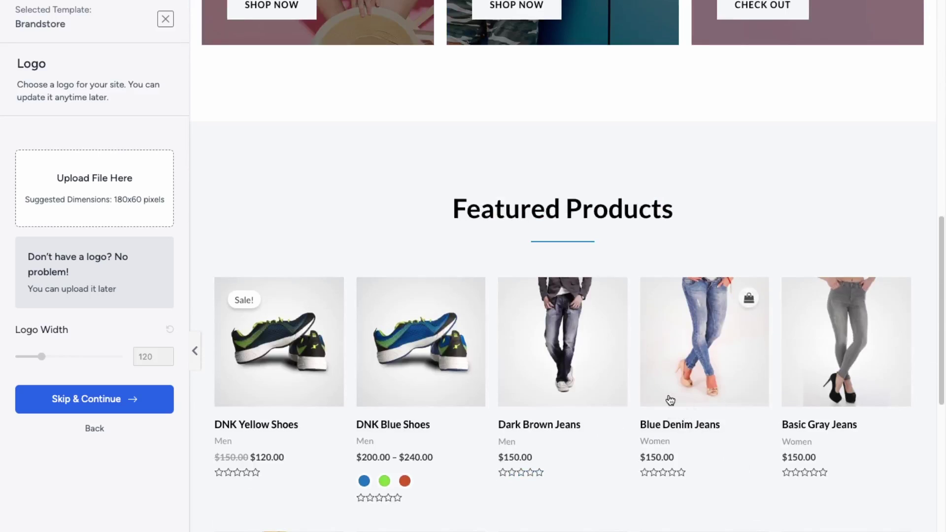
scroll(636, 244, "up", 10)
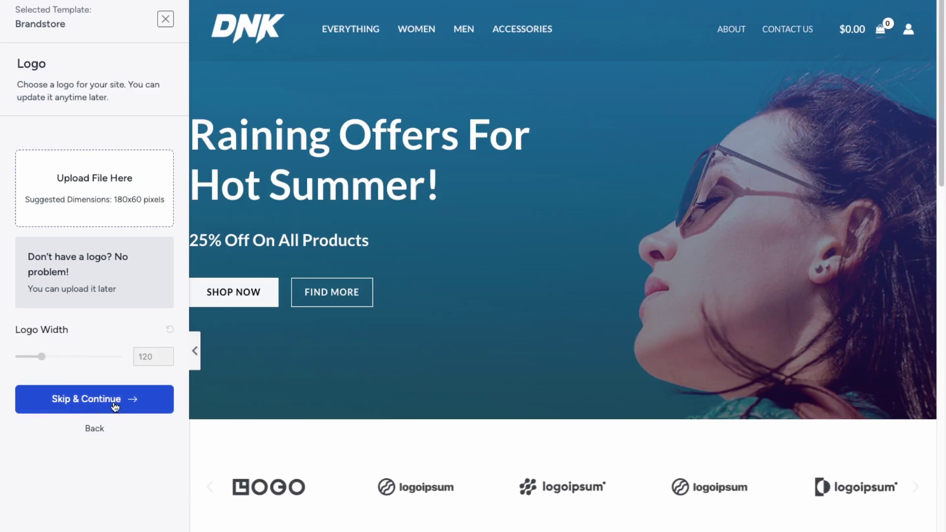
left_click(115, 407)
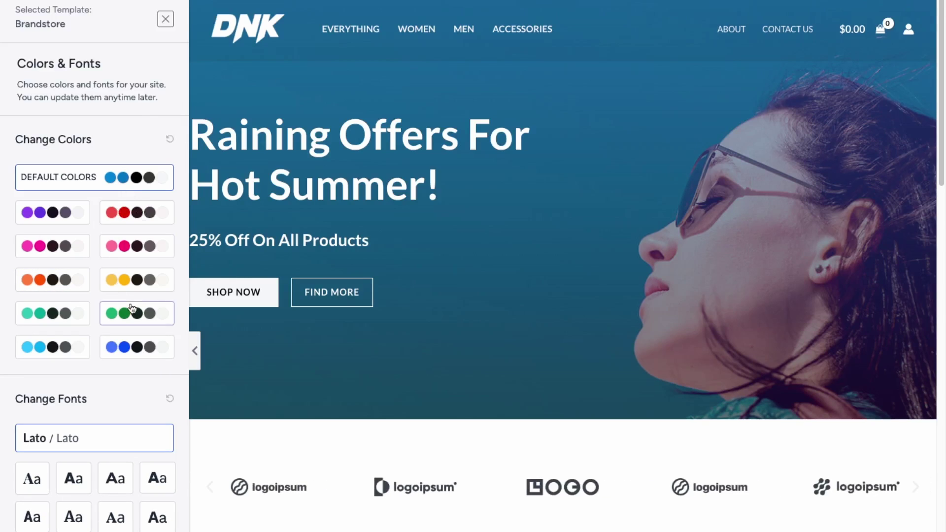
Preview the red palette, revert to Default Colors, and choose the Montserrat fonts
left_click(133, 212)
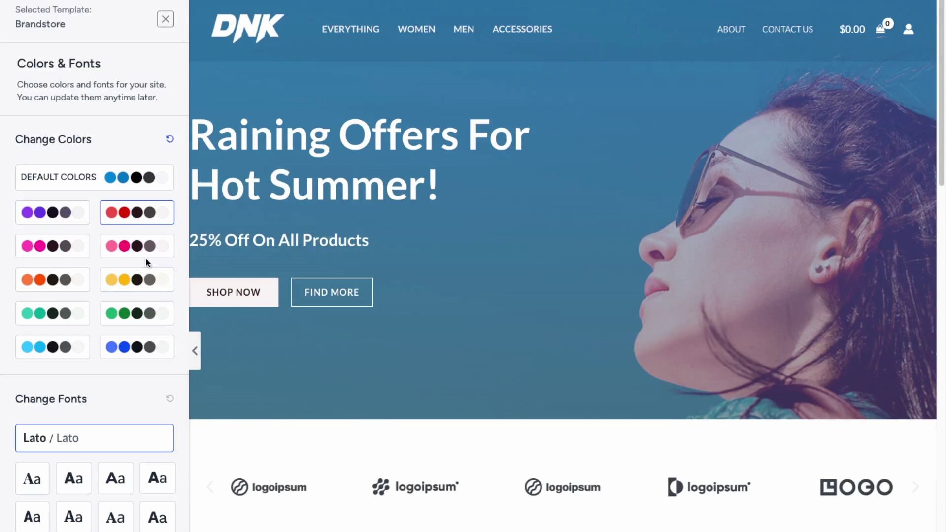
scroll(562, 266, "down", 15)
scroll(477, 515, "up", 15)
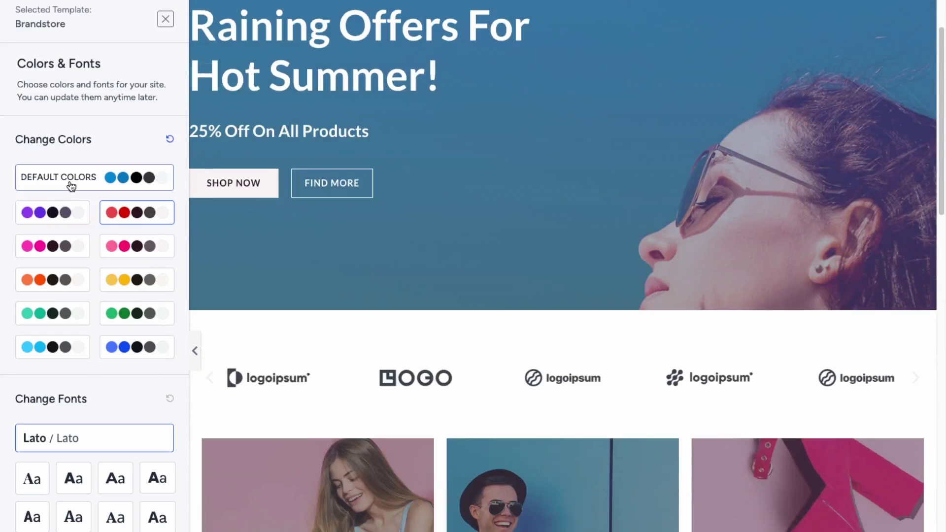
left_click(72, 186)
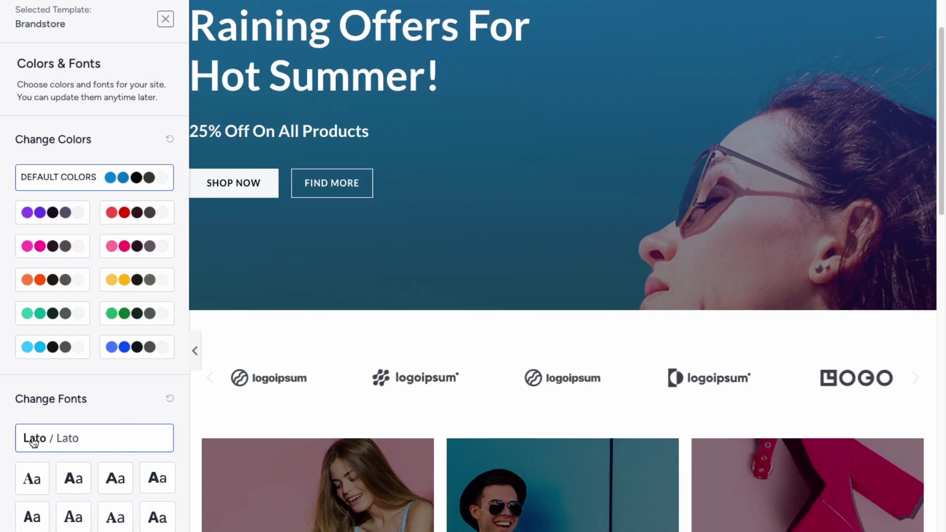
left_click(123, 483)
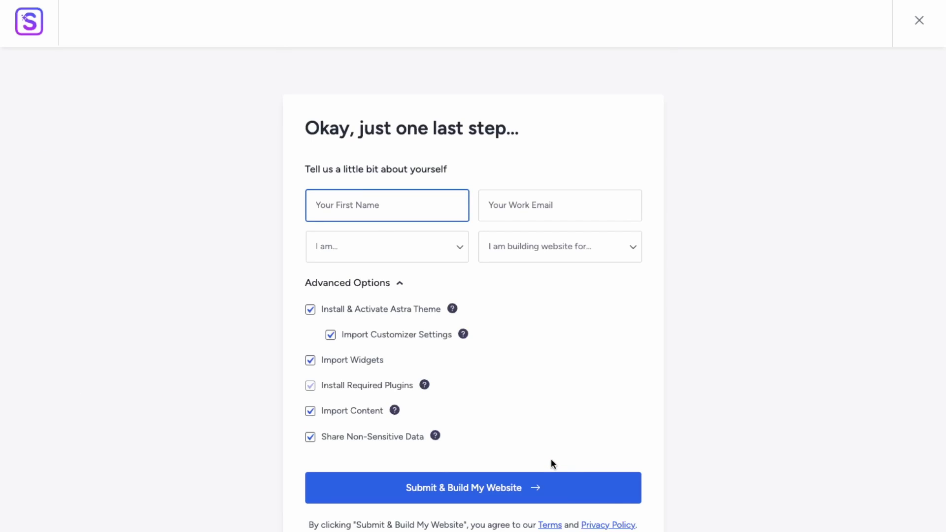
Enter first name and e-mail, pick Intermediate and Myself/My Company, then build the site
type("shawn")
key("Tab")
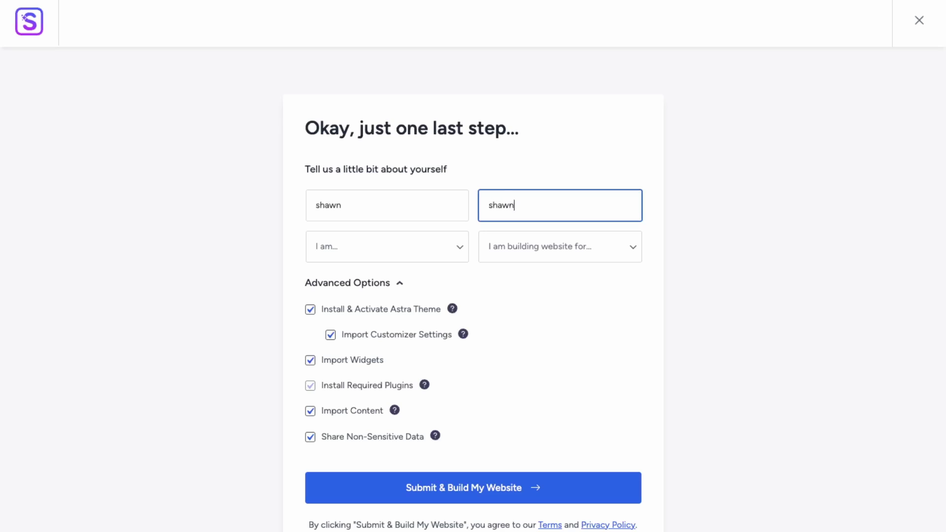
key("Tab")
key("i")
left_click(560, 246)
left_click(501, 274)
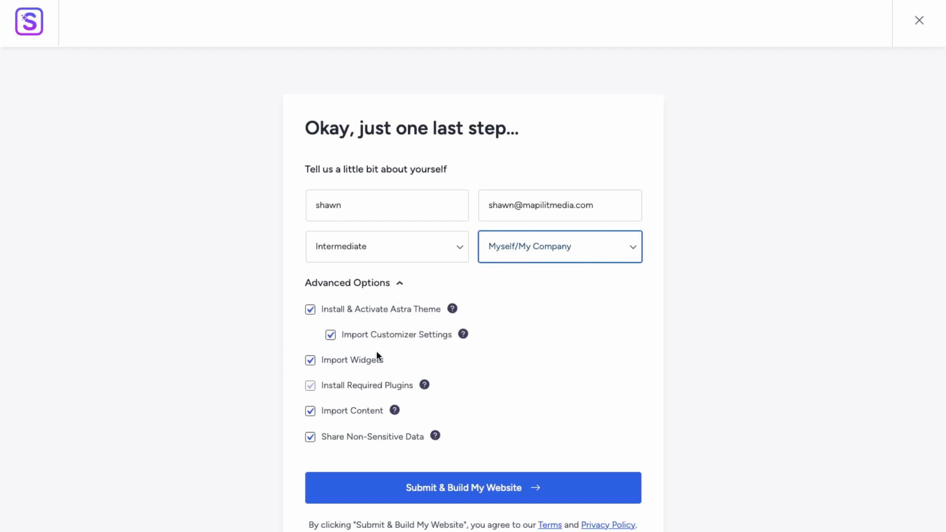
left_click(504, 493)
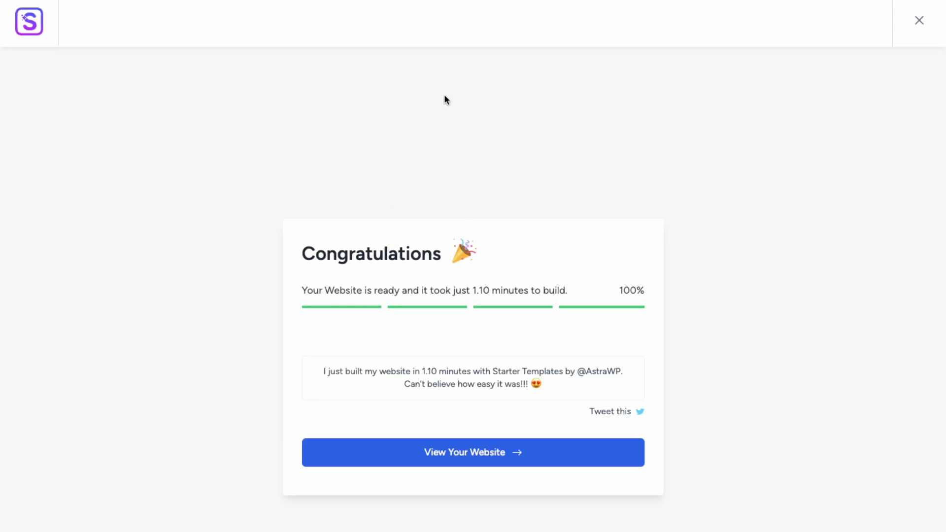
Open the new DNK store website and scroll through its home page
left_click(491, 453)
scroll(276, 320, "down", 15)
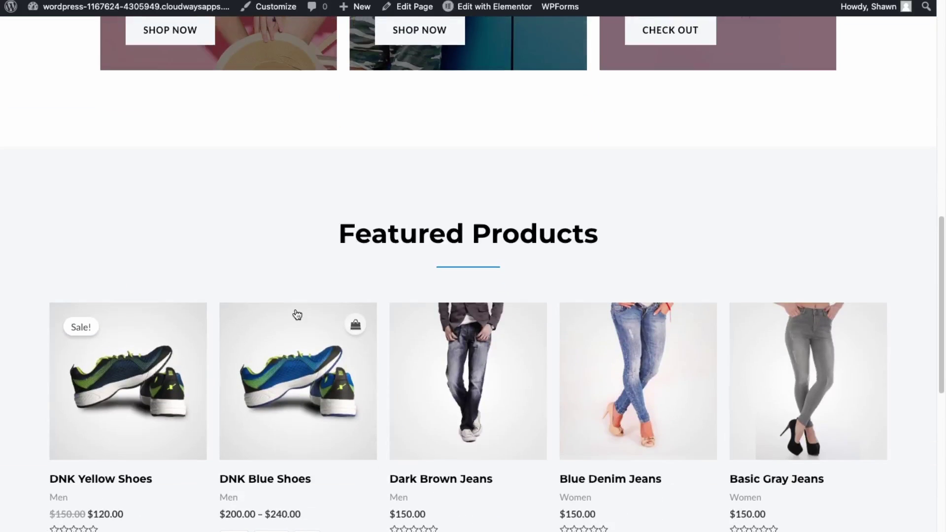
scroll(176, 446, "down", 5)
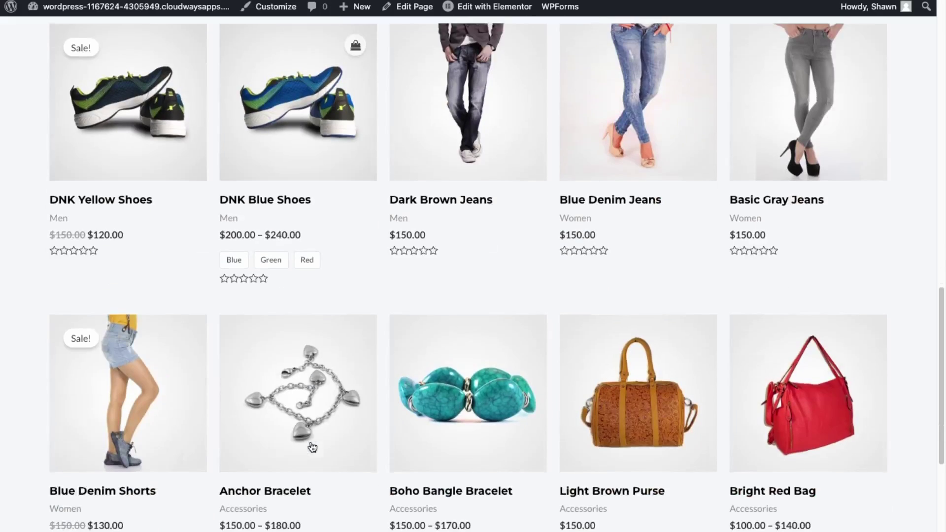
scroll(147, 454, "down", 8)
scroll(727, 478, "down", 10)
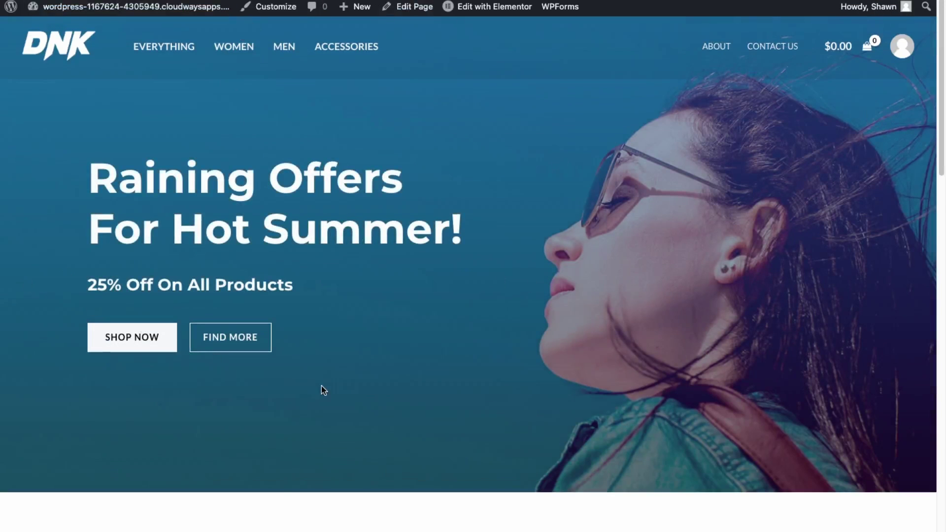
scroll(311, 302, "down", 1)
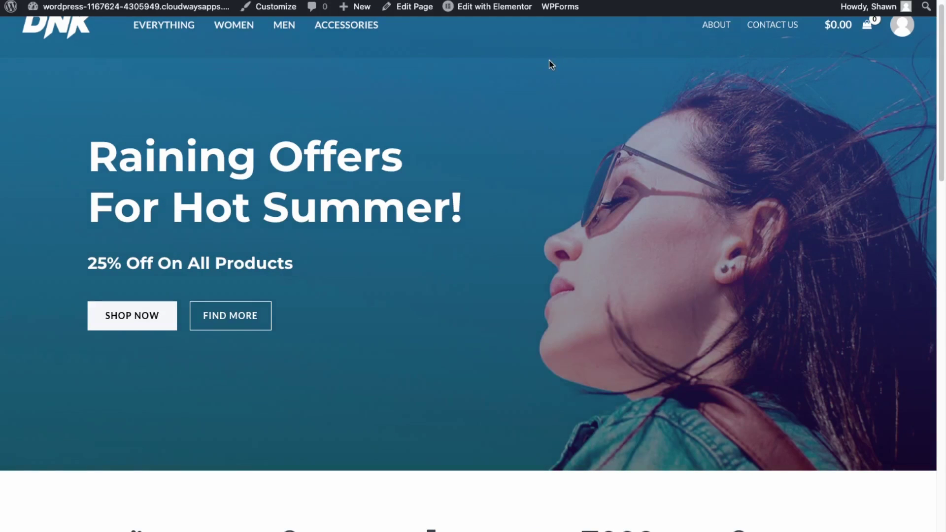
mouse_move(508, 7)
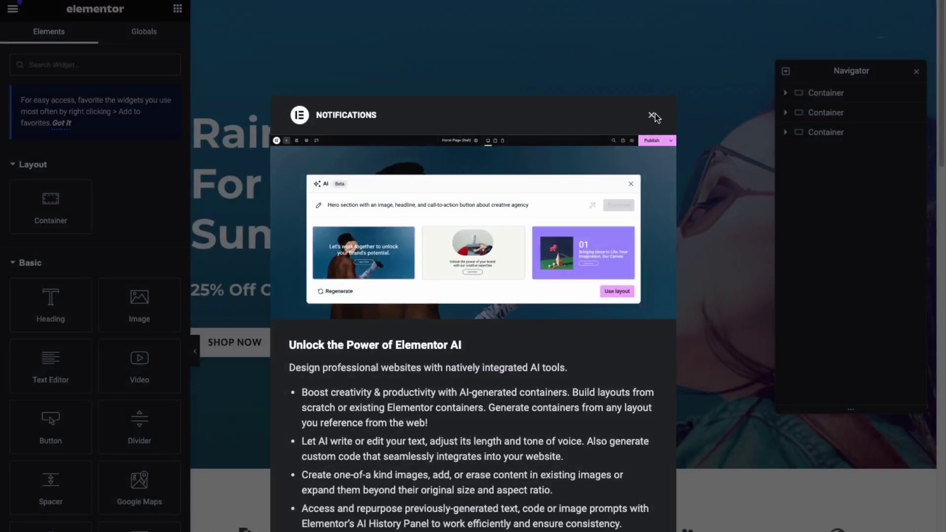
Dismiss the AI notifications and retitle the hero heading 'Mapilitshop is now live!'
left_click(670, 114)
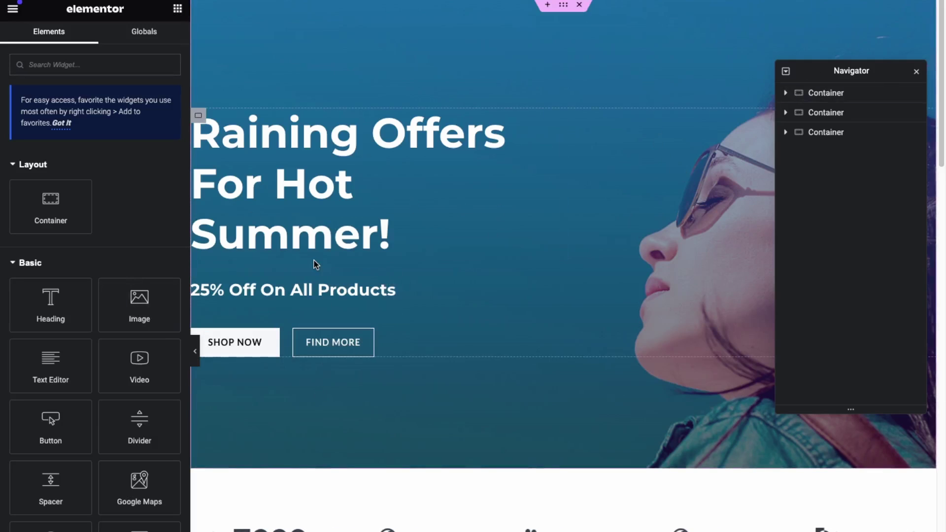
left_click(422, 241)
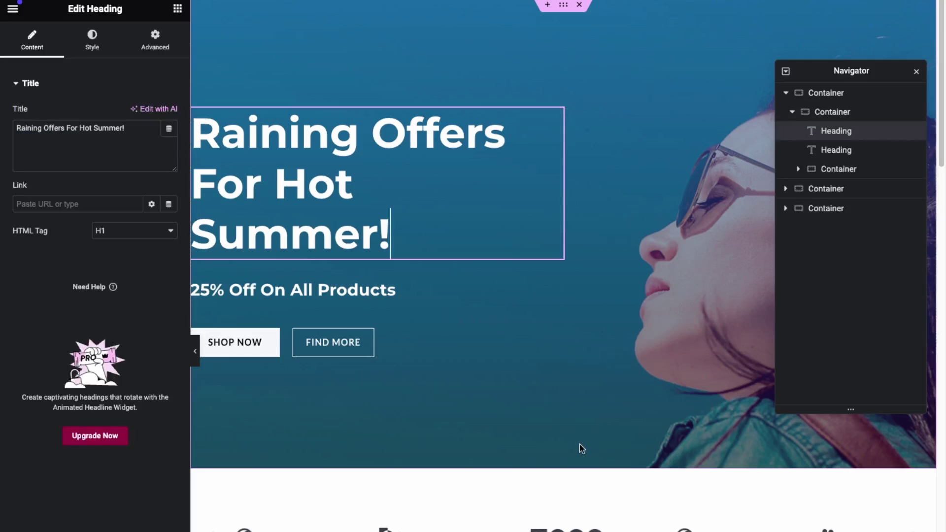
scroll(577, 443, "down", 2)
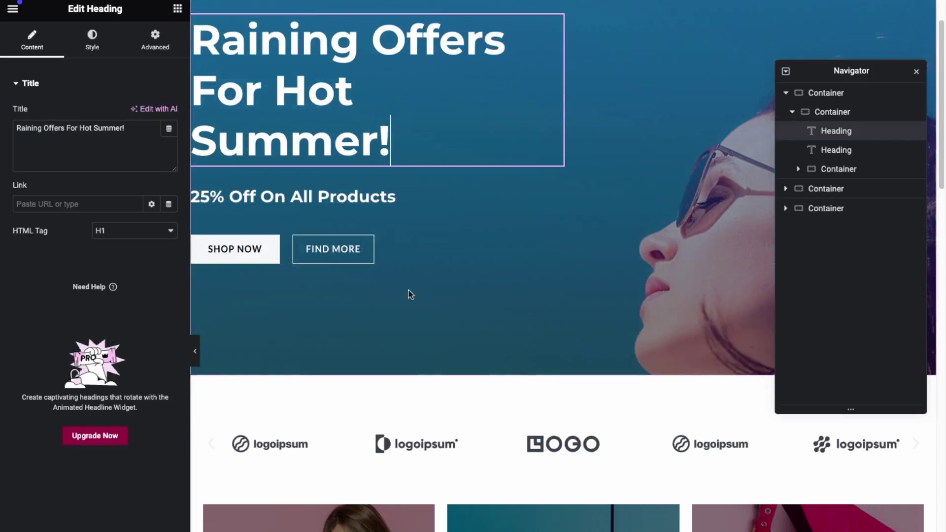
scroll(429, 301, "up", 2)
left_click(402, 239)
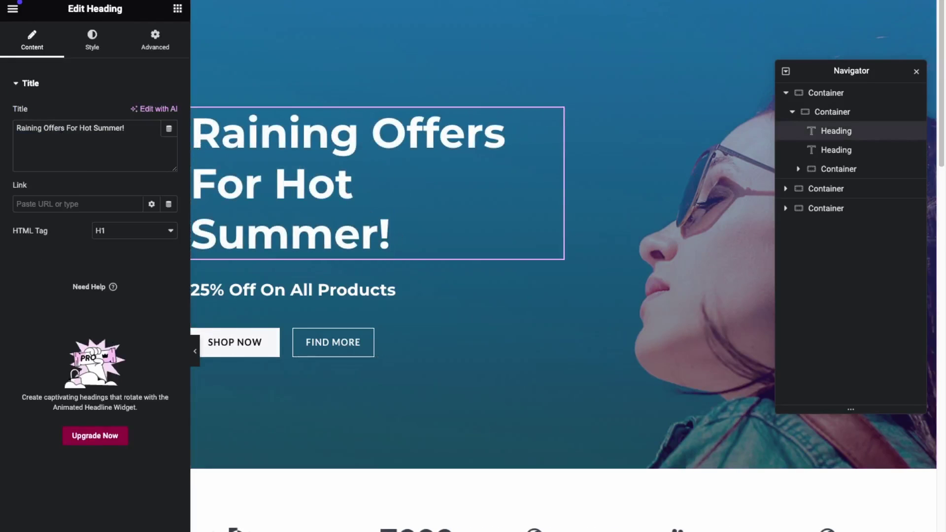
triple_click(136, 129)
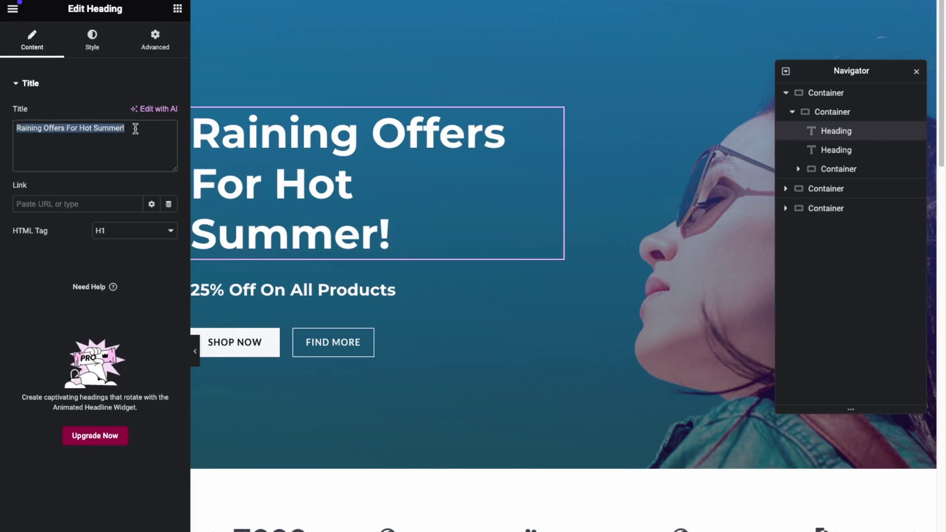
type("Mapilitshop is")
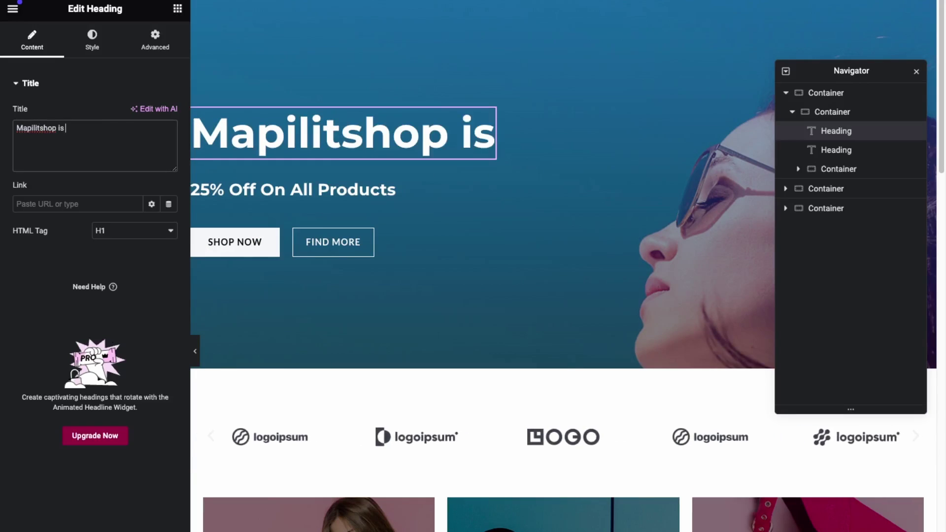
type(" now live!")
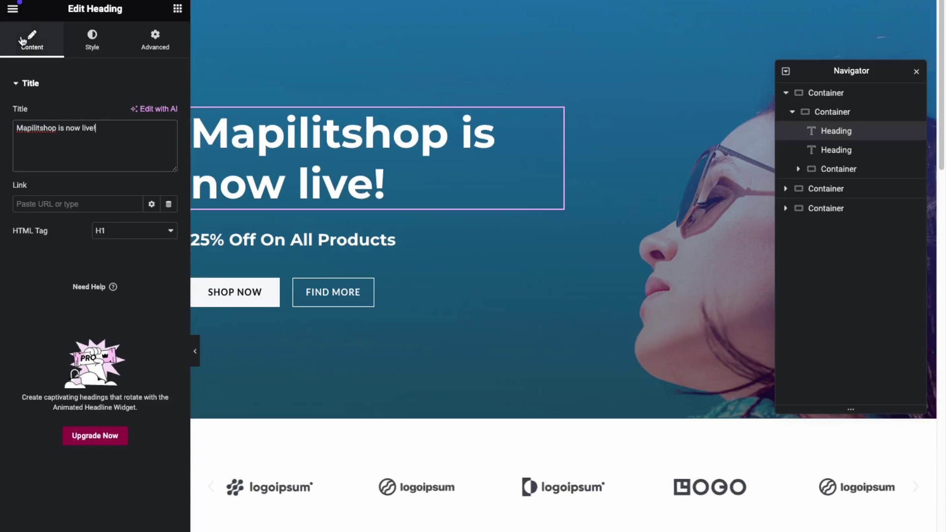
Set the hero heading's text colour to red #CA3434 in its Style settings
left_click(92, 39)
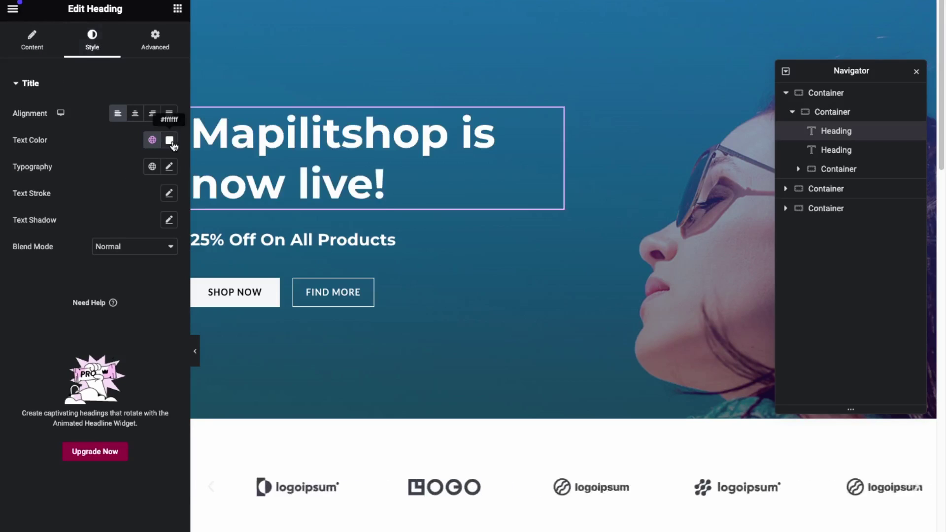
left_click(169, 141)
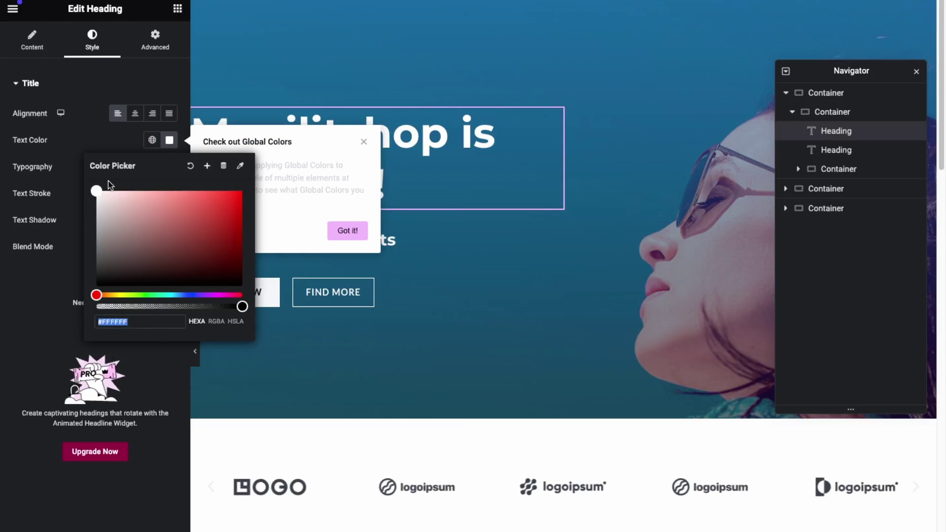
left_click_drag(98, 192, 208, 218)
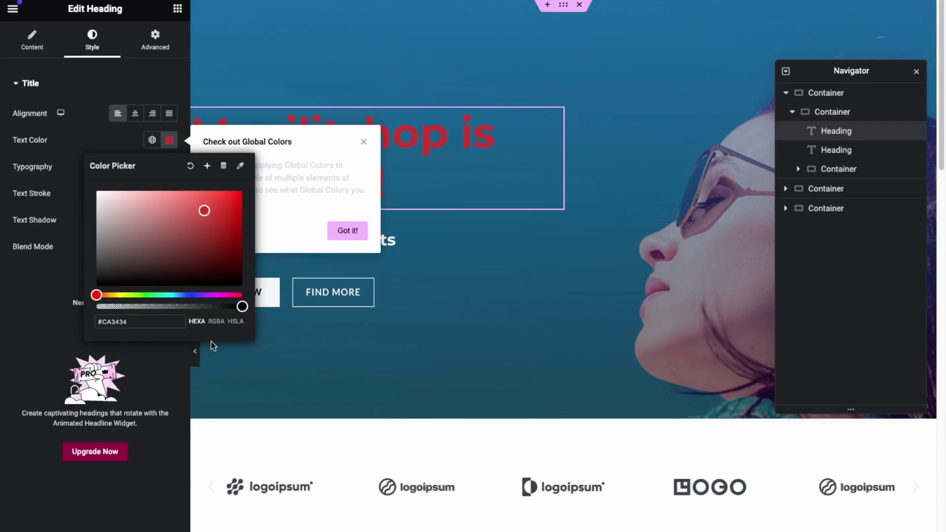
left_click(169, 141)
scroll(496, 320, "down", 4)
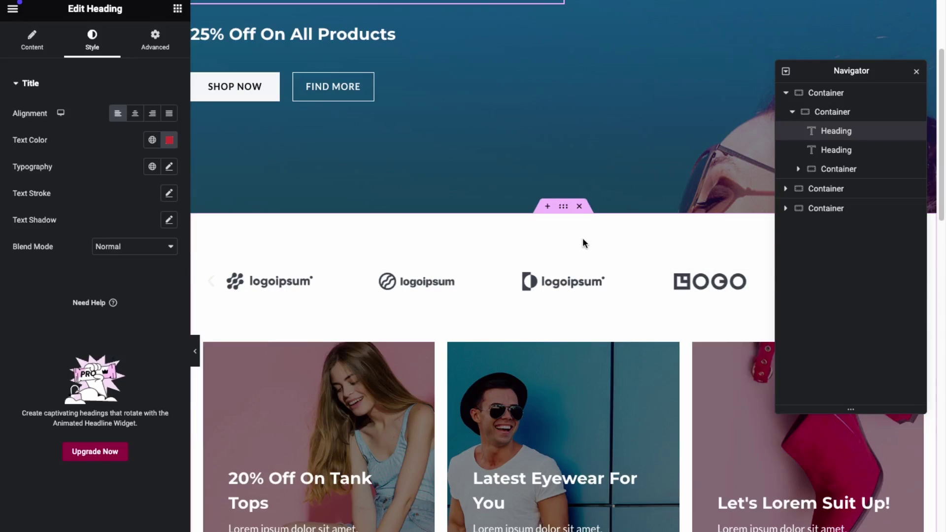
Delete the logo carousel section below the hero and bring up Elementor's main menu
left_click(580, 207)
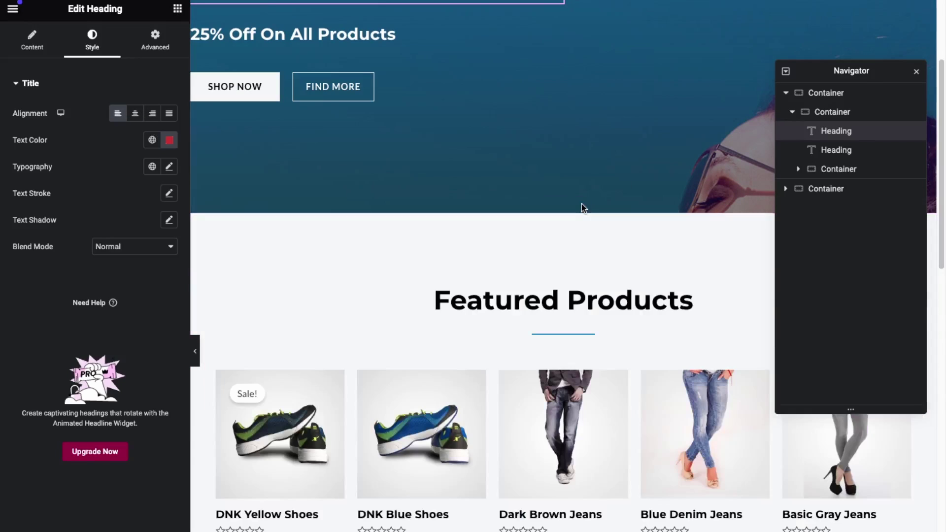
scroll(606, 338, "down", 6)
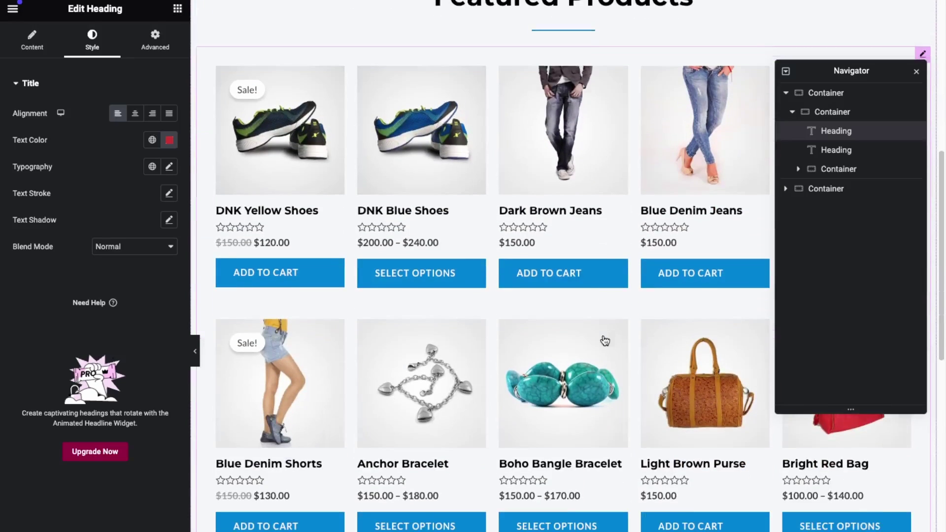
scroll(332, 367, "down", 5)
scroll(342, 374, "down", 6)
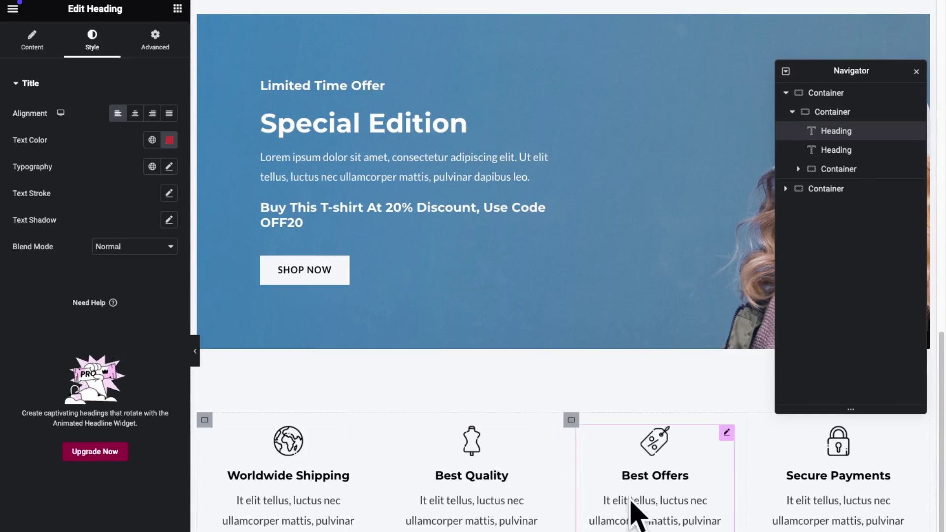
scroll(641, 507, "down", 3)
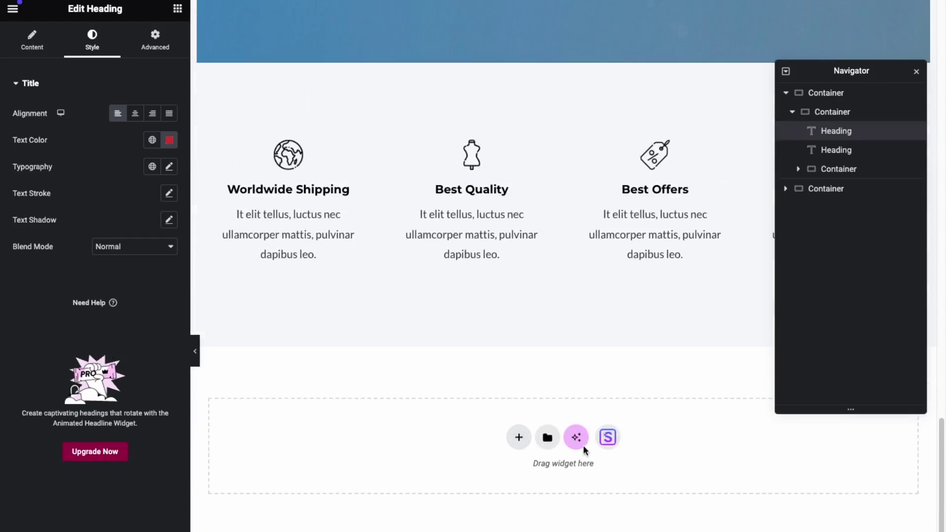
left_click(13, 10)
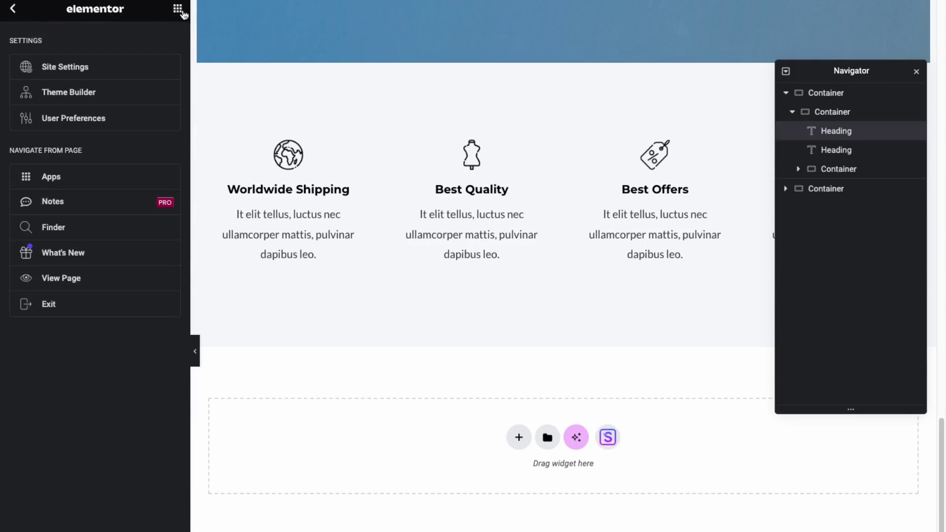
Add an empty two-column container at the bottom of the home page, below the features row
left_click(178, 8)
scroll(83, 217, "down", 2)
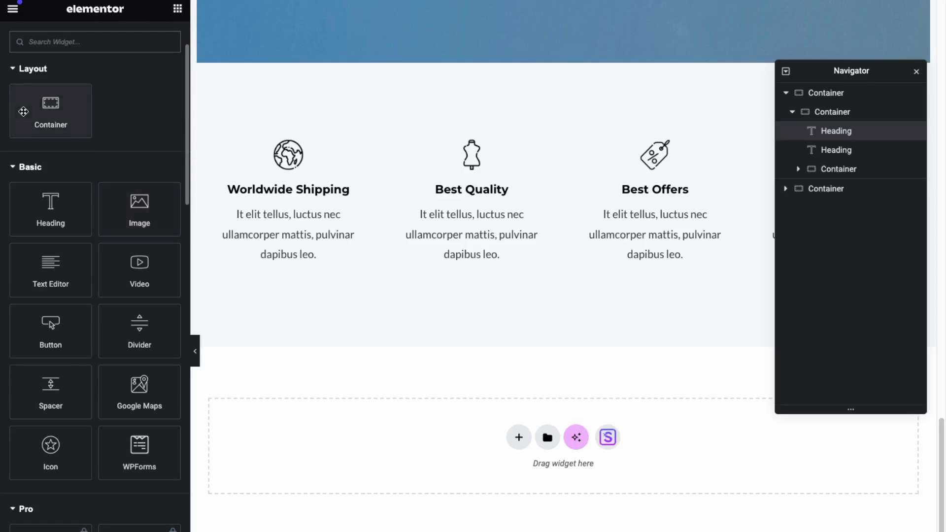
left_click_drag(52, 109, 745, 202)
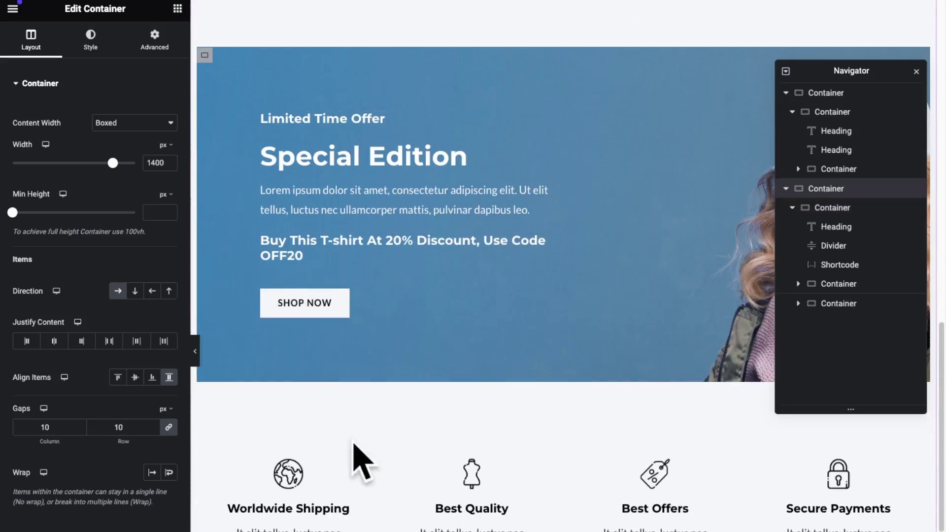
scroll(580, 505, "down", 5)
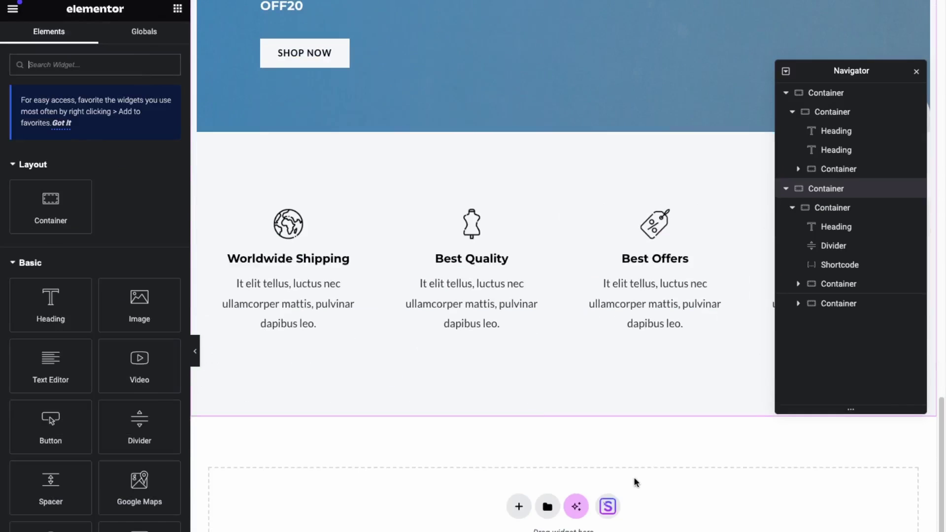
left_click(518, 506)
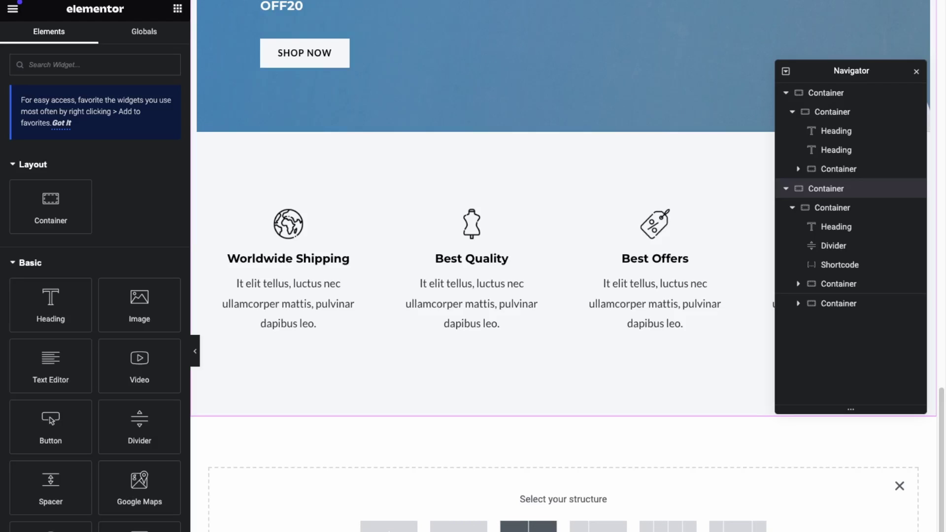
left_click(528, 526)
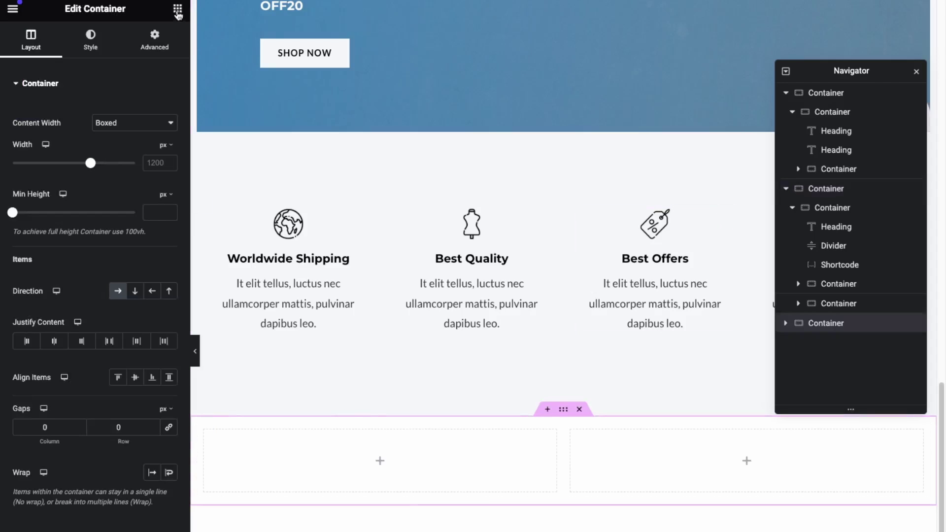
left_click(177, 8)
Put an Image widget showing the pink bag photo from the media library in the right column
left_click_drag(140, 300, 624, 463)
left_click(165, 120)
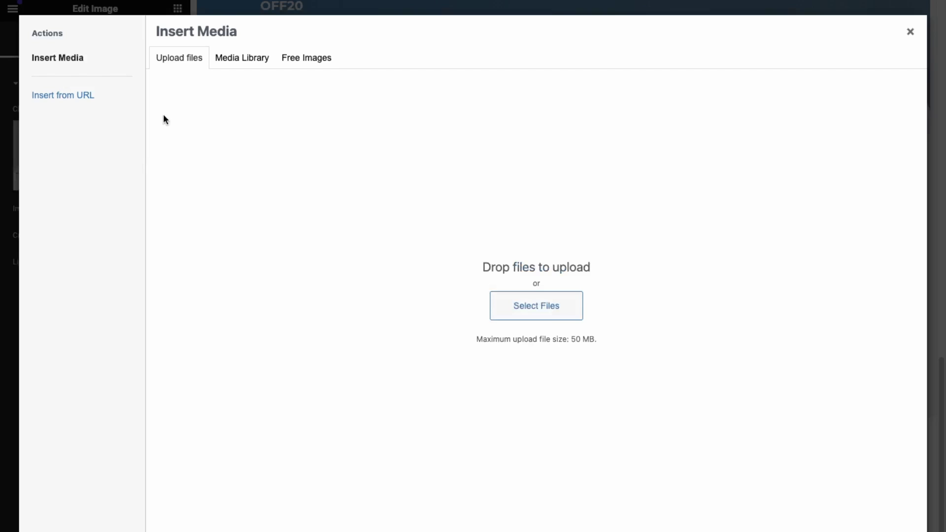
left_click(241, 60)
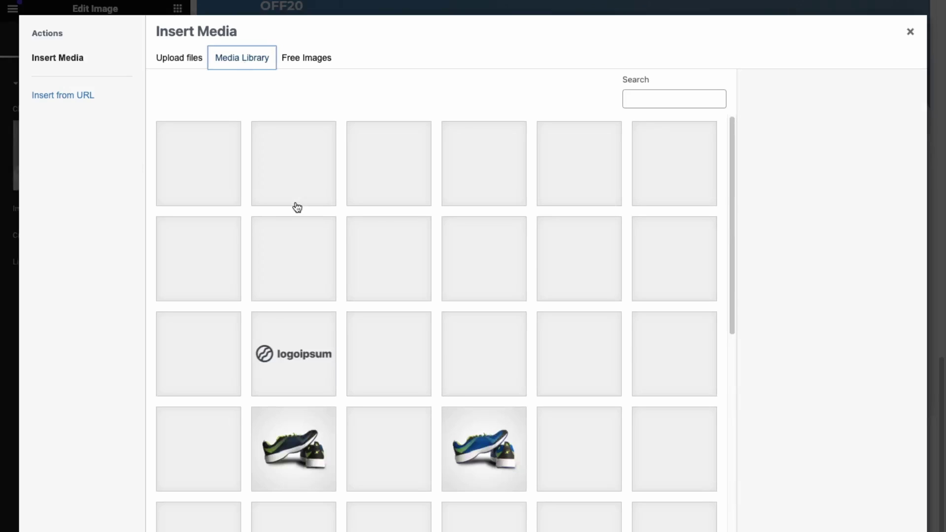
key("Return")
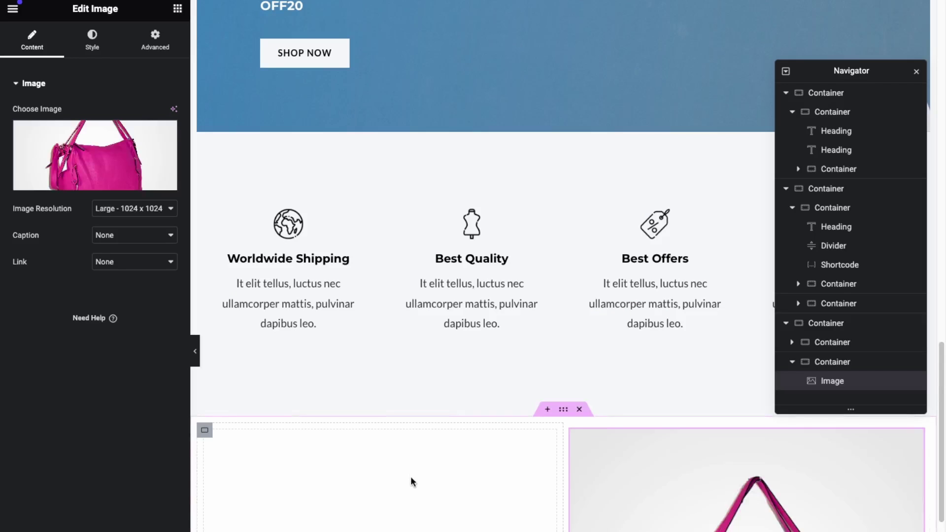
left_click(247, 527)
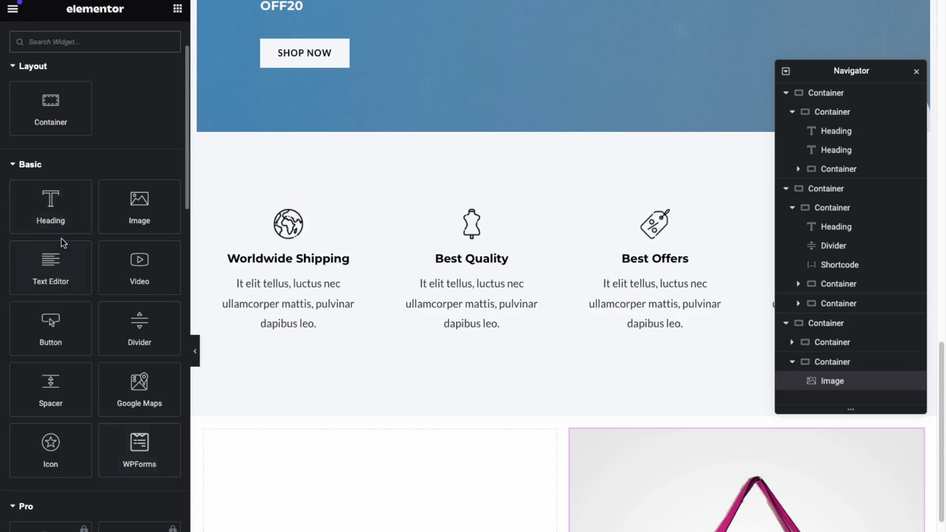
Add a Text Editor paragraph and a button to the left column, with the button below the text
left_click_drag(51, 264, 350, 512)
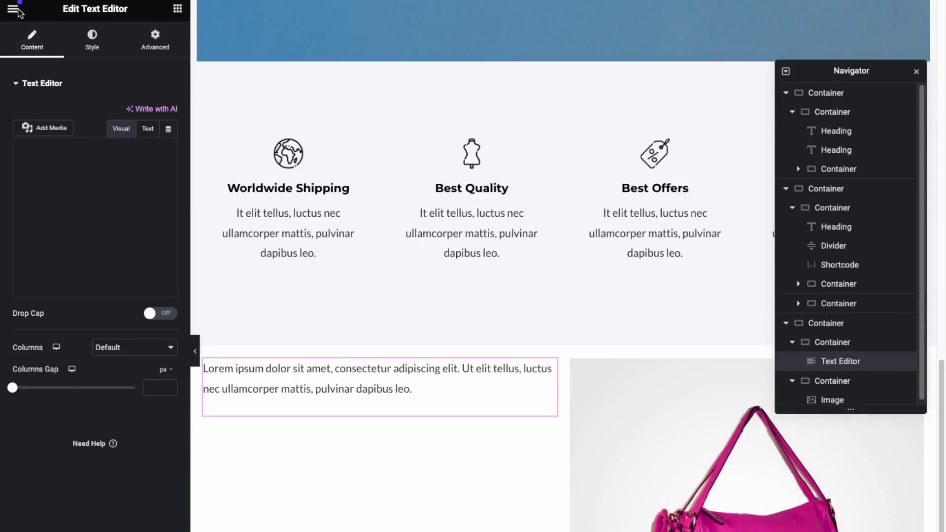
left_click(178, 9)
type("butt")
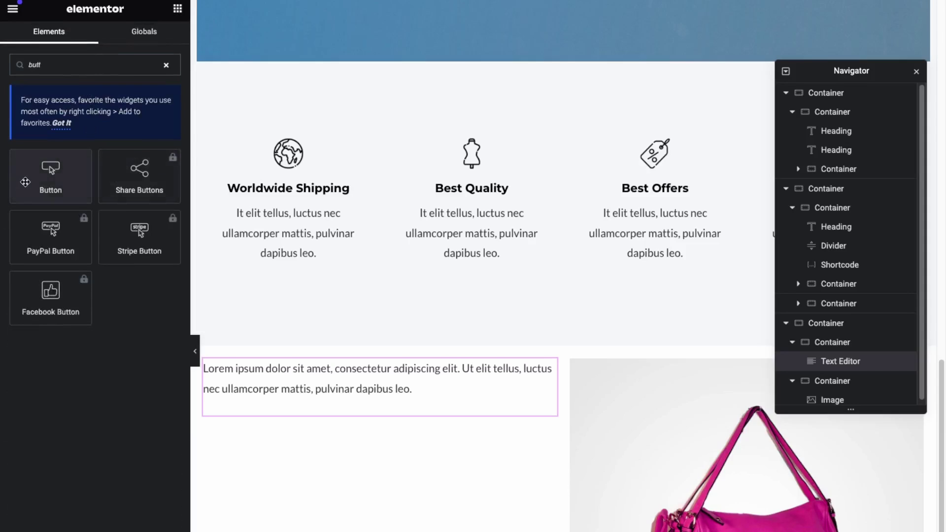
left_click_drag(25, 182, 344, 362)
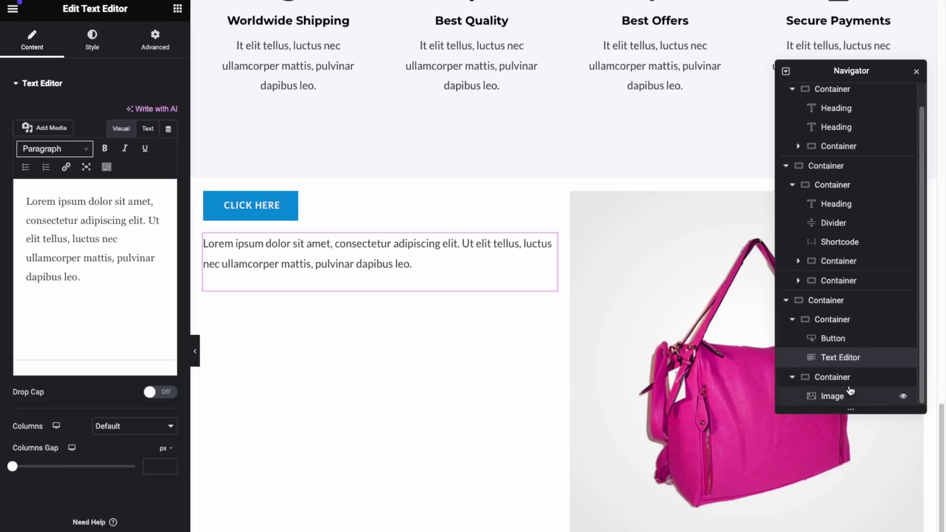
left_click(858, 338)
left_click_drag(858, 340, 860, 383)
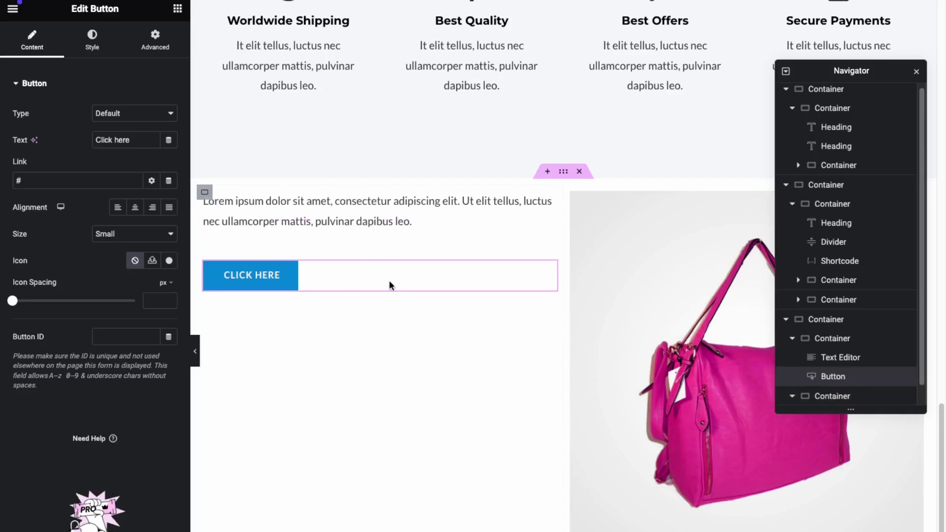
left_click(563, 189)
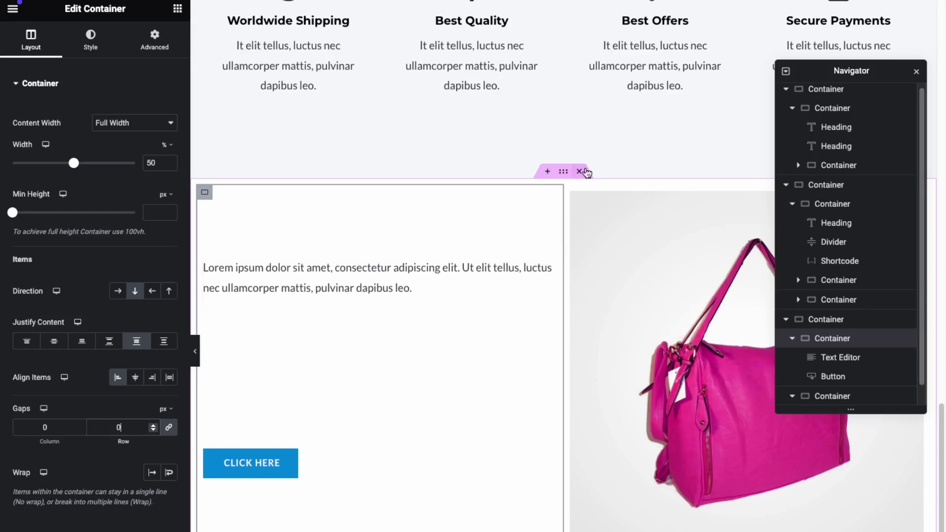
Delete the new image-and-text section, check the page, and exit Elementor to the WordPress dashboard
left_click(579, 171)
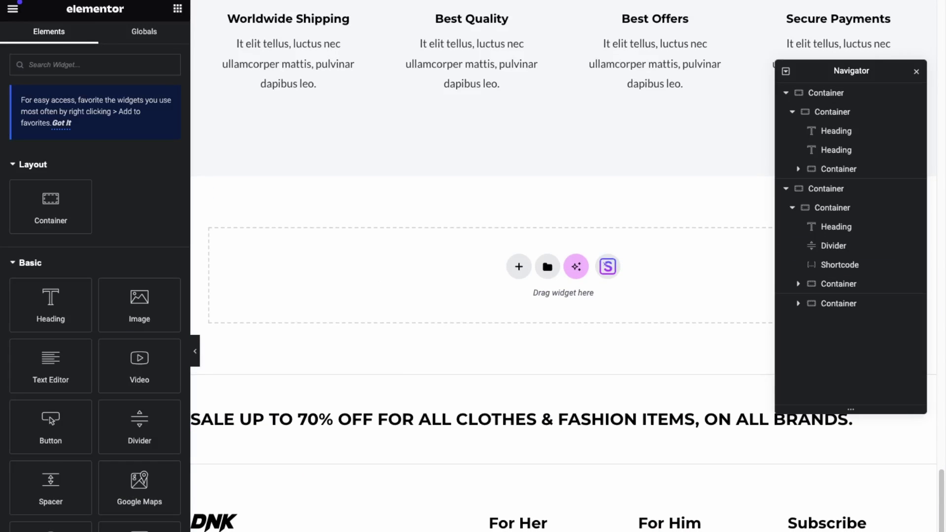
scroll(519, 320, "up", 15)
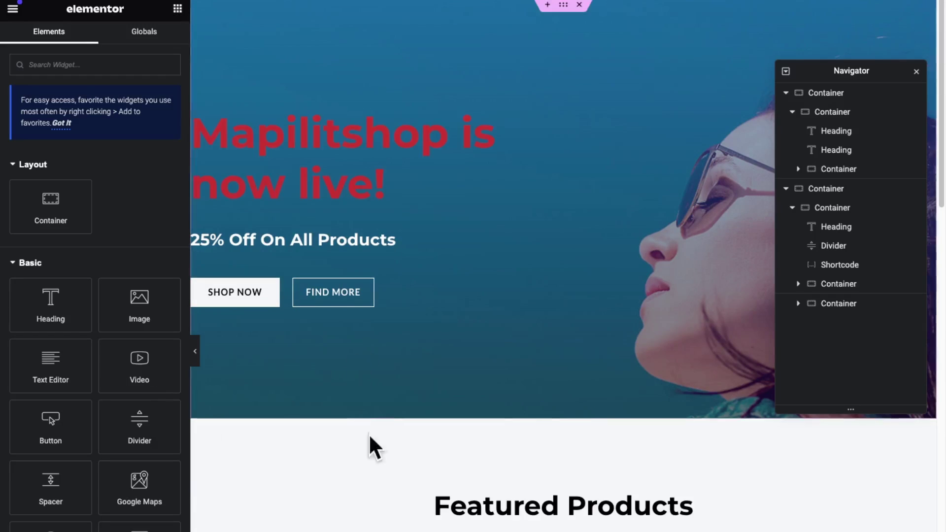
scroll(512, 469, "down", 3)
scroll(512, 470, "down", 1)
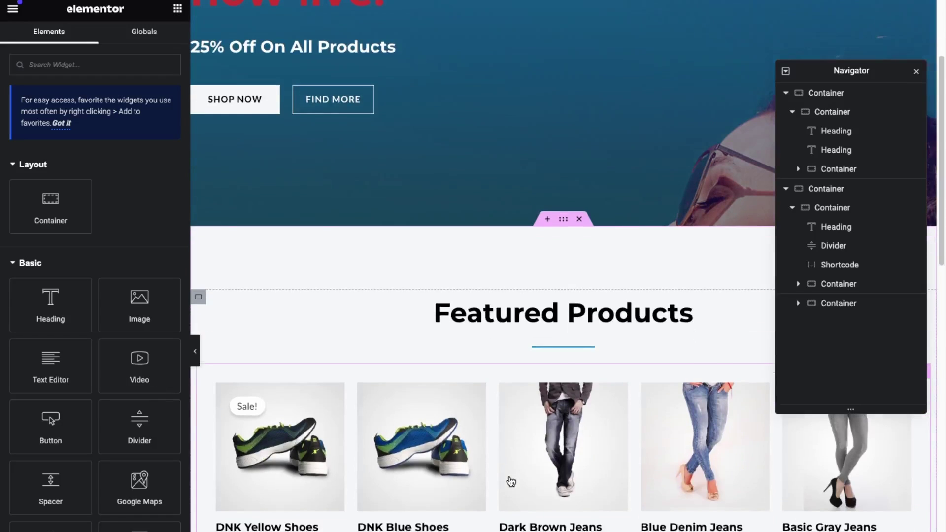
scroll(511, 481, "down", 4)
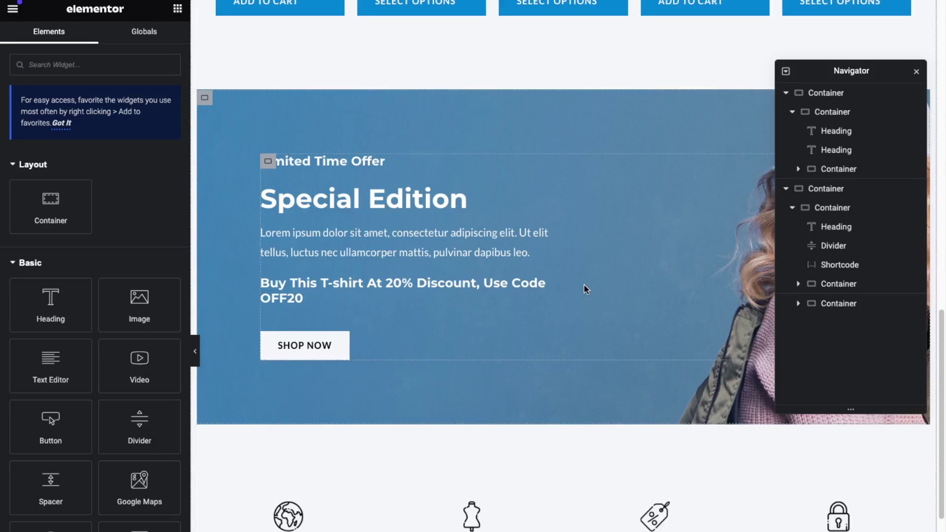
scroll(584, 285, "down", 12)
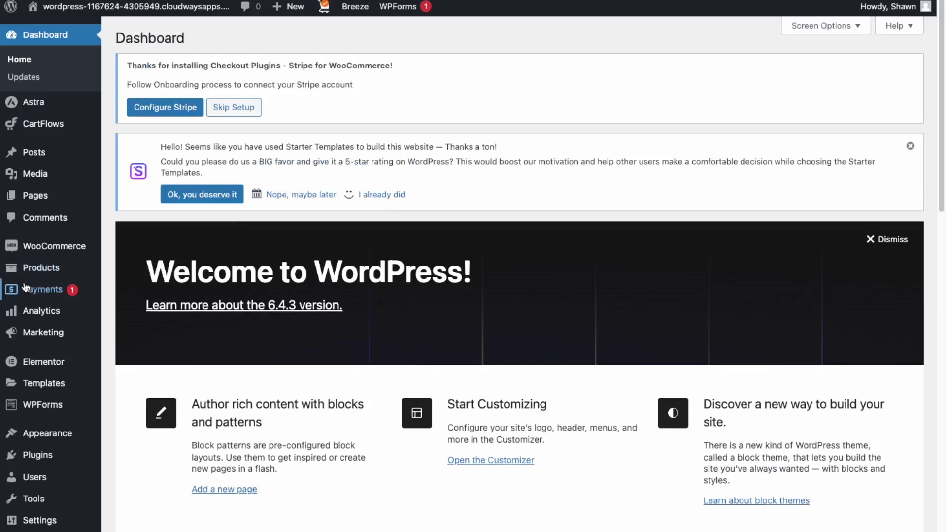
mouse_move(59, 246)
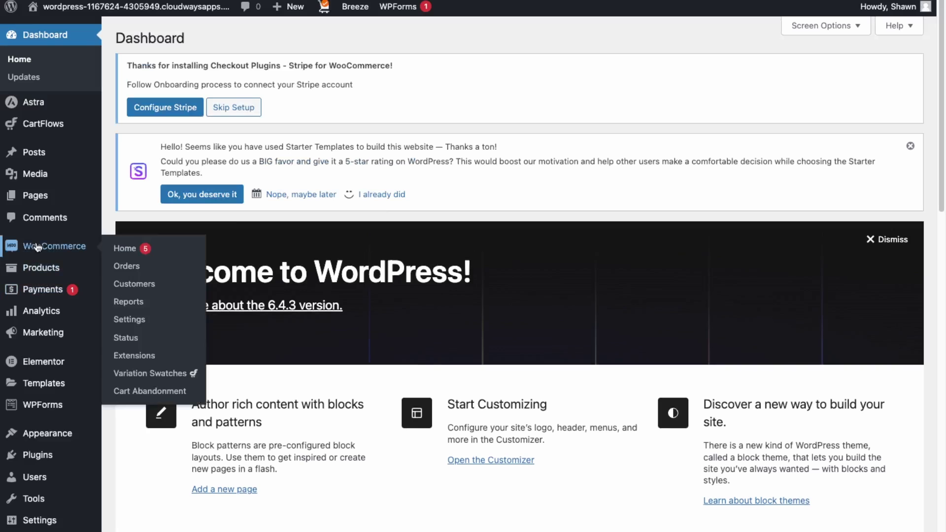
Start the WooCommerce store setup as a new business in the Clothing and accessories industry
left_click(128, 250)
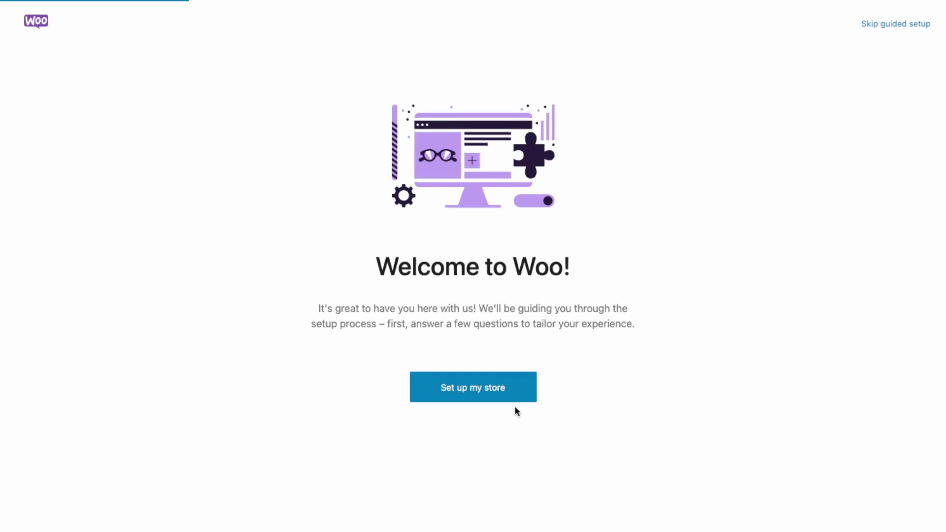
left_click(507, 389)
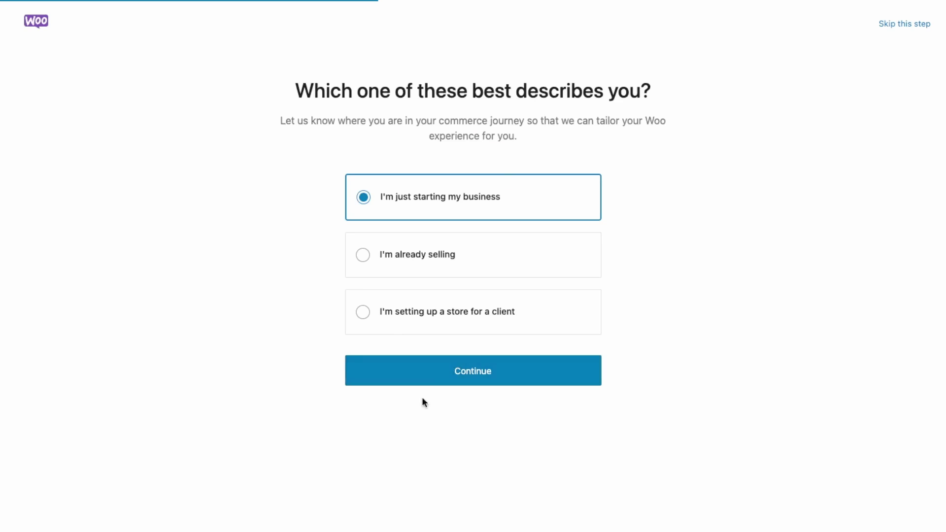
left_click(435, 370)
left_click(414, 270)
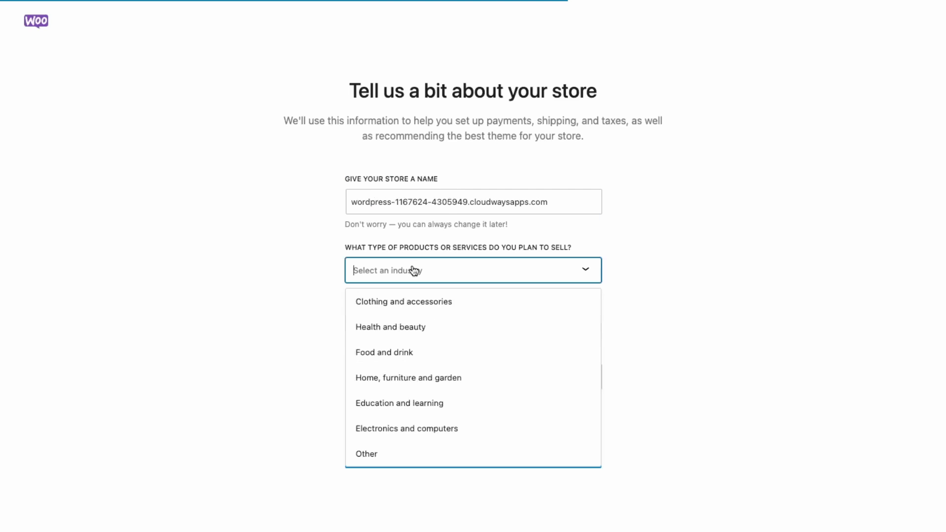
left_click(417, 307)
left_click(496, 457)
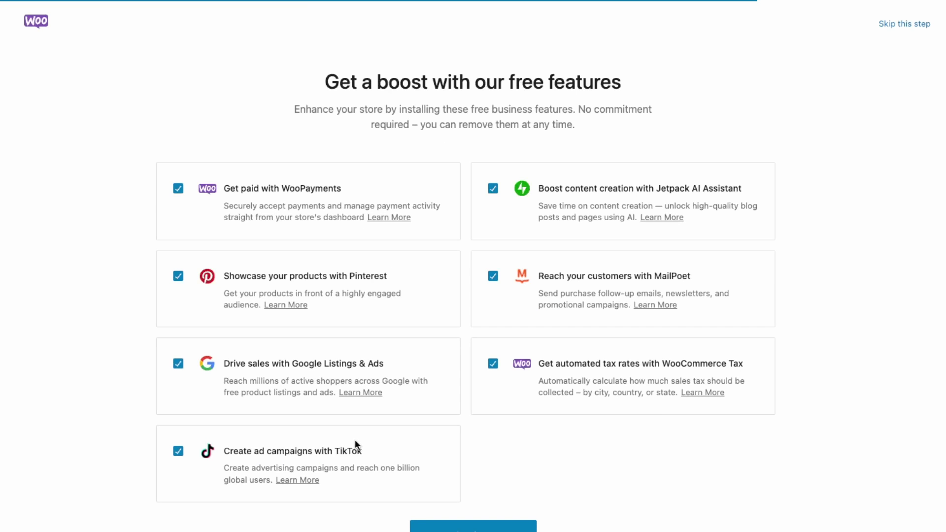
Skip TikTok, Google Listings & Ads, Pinterest, Jetpack AI and MailPoet, keeping WooPayments and WooCommerce Tax
left_click(183, 451)
left_click(179, 365)
left_click(181, 277)
left_click(493, 189)
left_click(497, 277)
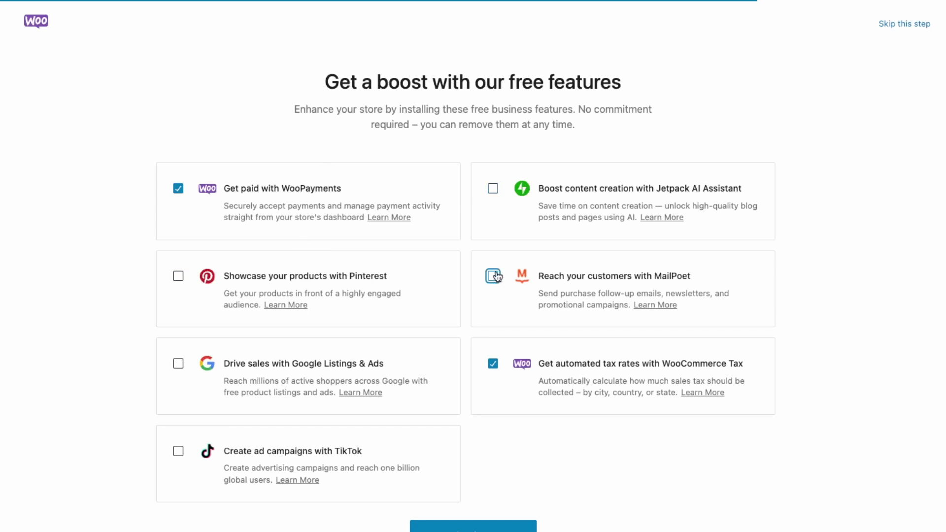
left_click(494, 366)
left_click(493, 364)
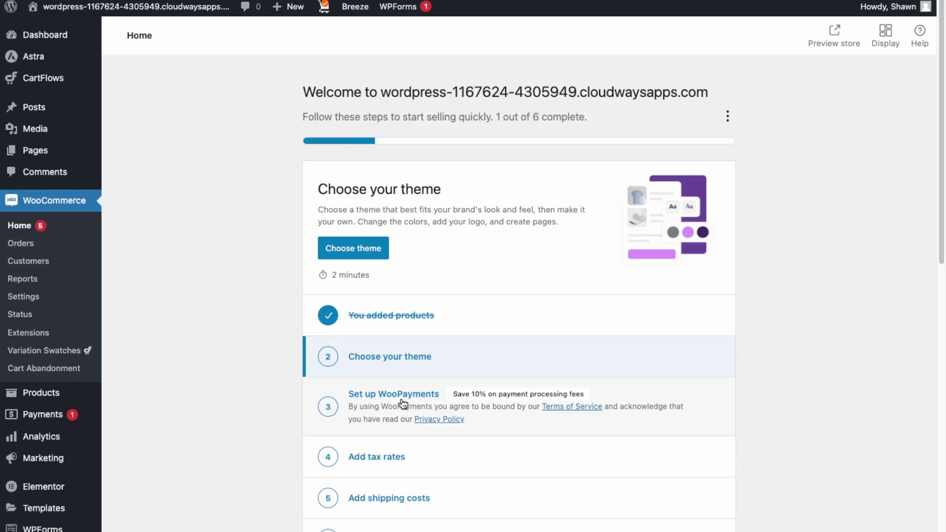
Reach the WooPayments sign-up page from the Home task list and again from Settings > Payments
left_click(403, 400)
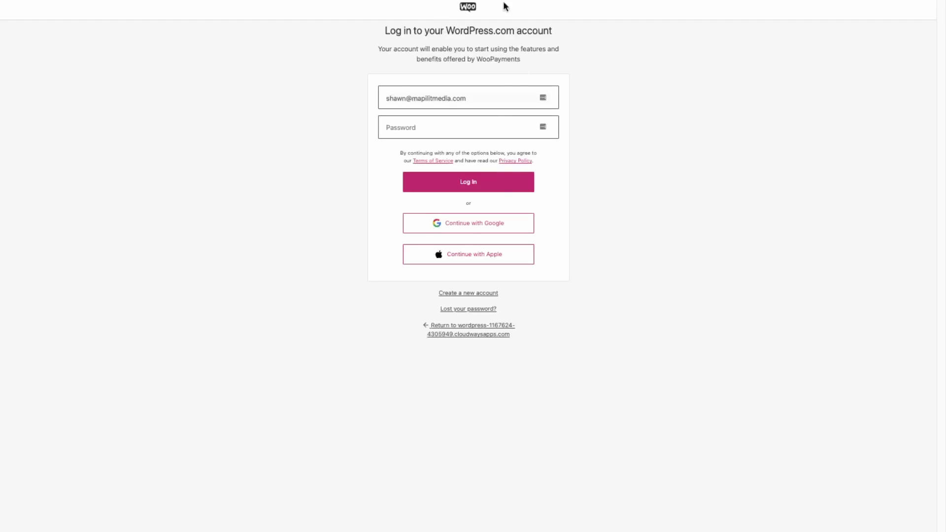
left_click(469, 335)
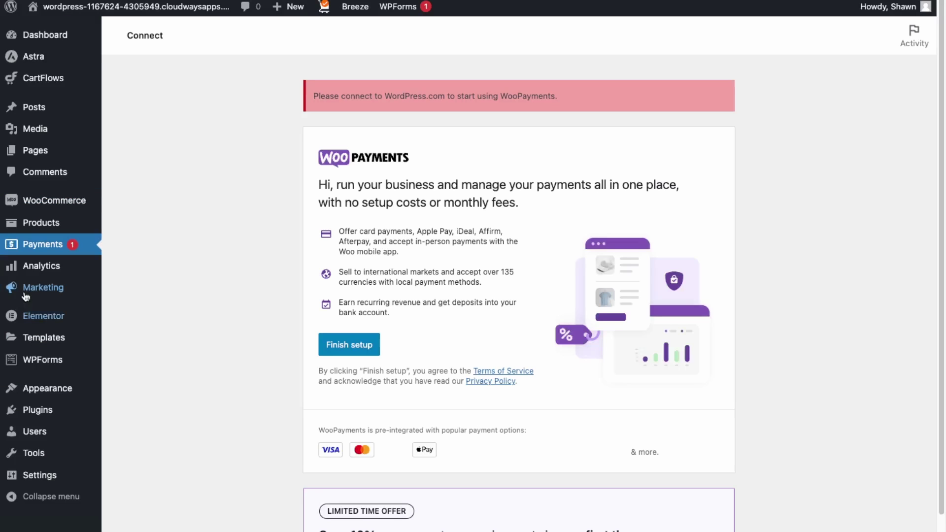
mouse_move(35, 206)
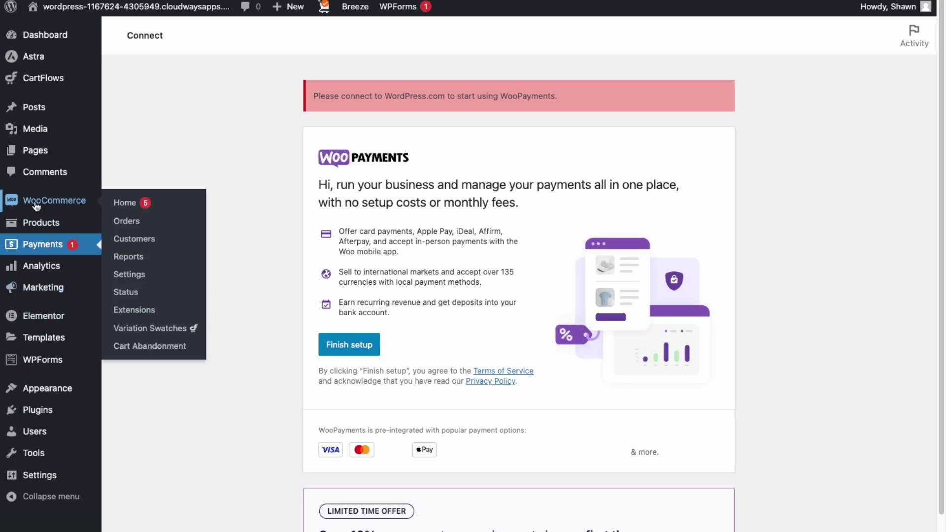
left_click(129, 280)
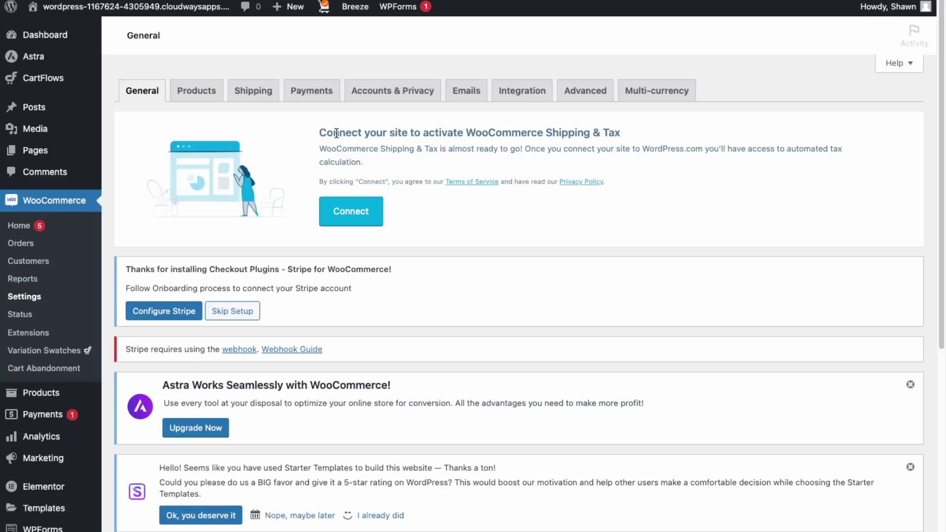
left_click(308, 90)
scroll(304, 308, "down", 3)
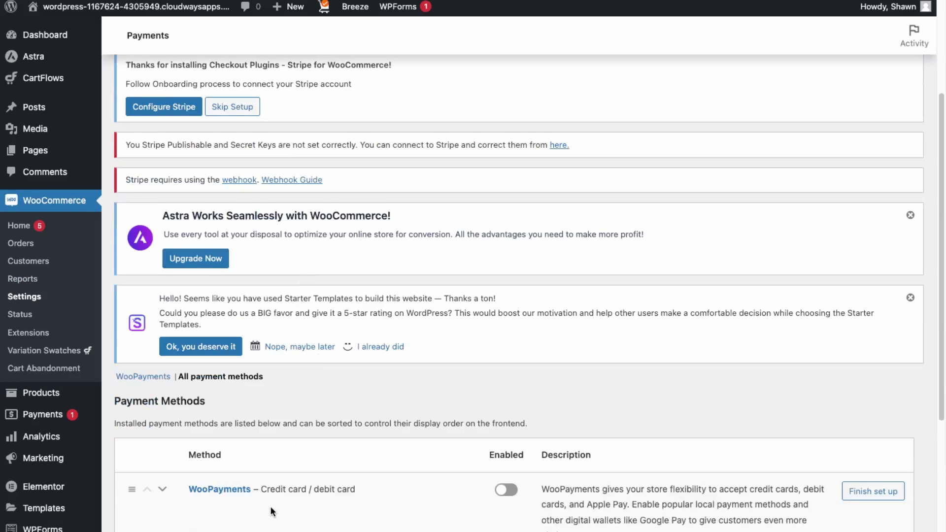
scroll(269, 505, "down", 3)
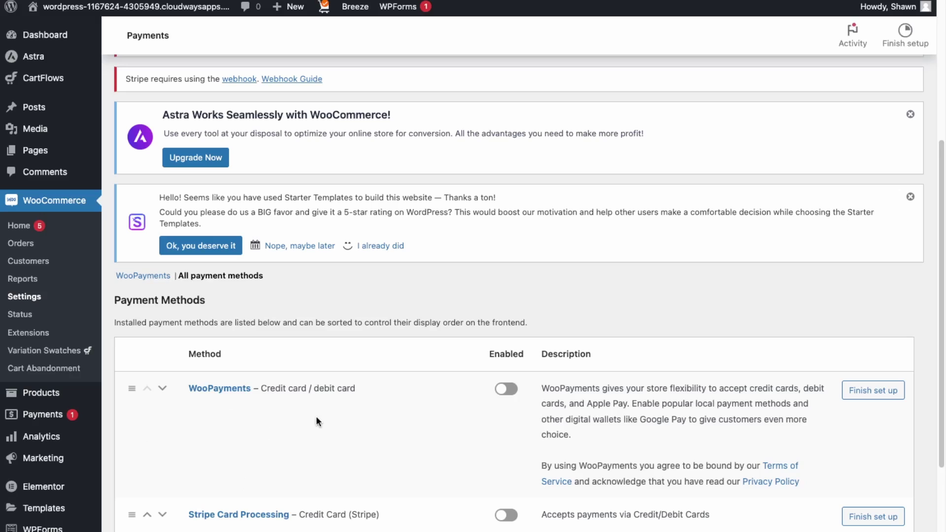
left_click(859, 397)
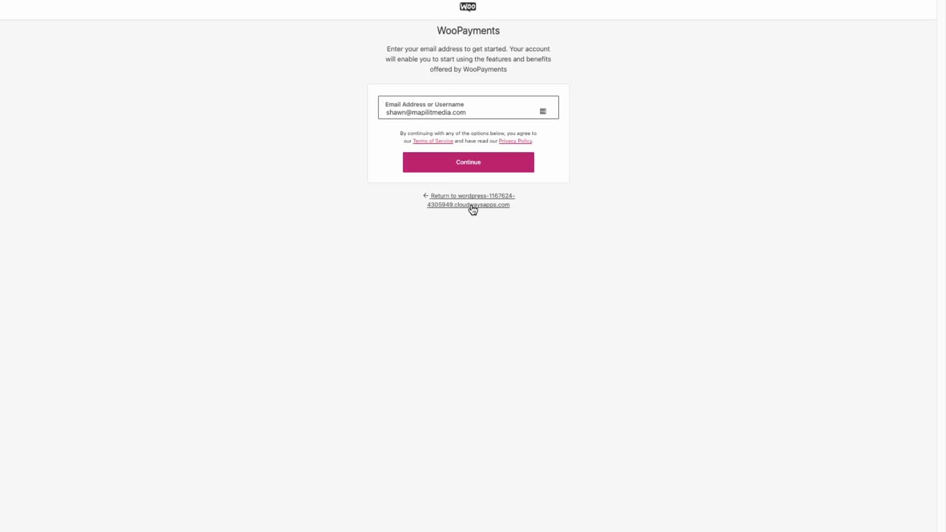
left_click(454, 209)
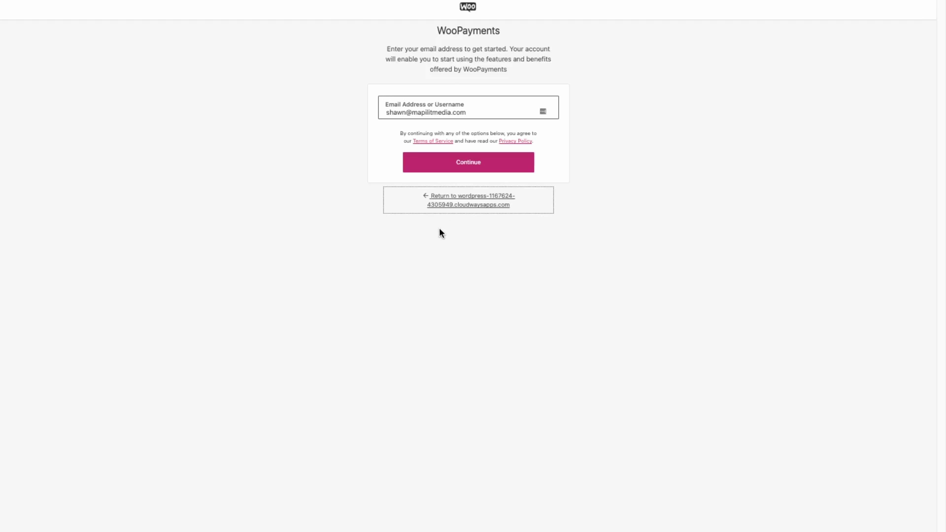
Choose manual tax setup, review the Tax options with exclusive pricing, and return to WooCommerce Home
left_click(448, 207)
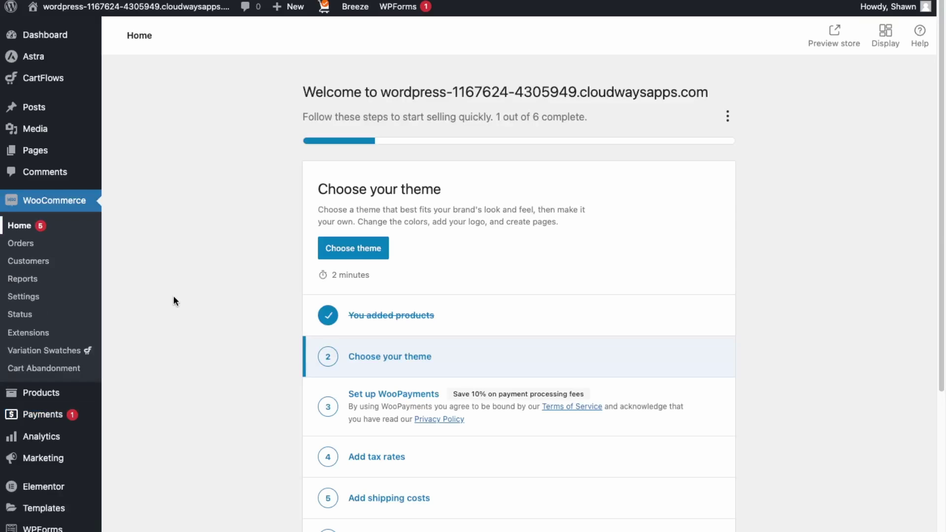
left_click(391, 458)
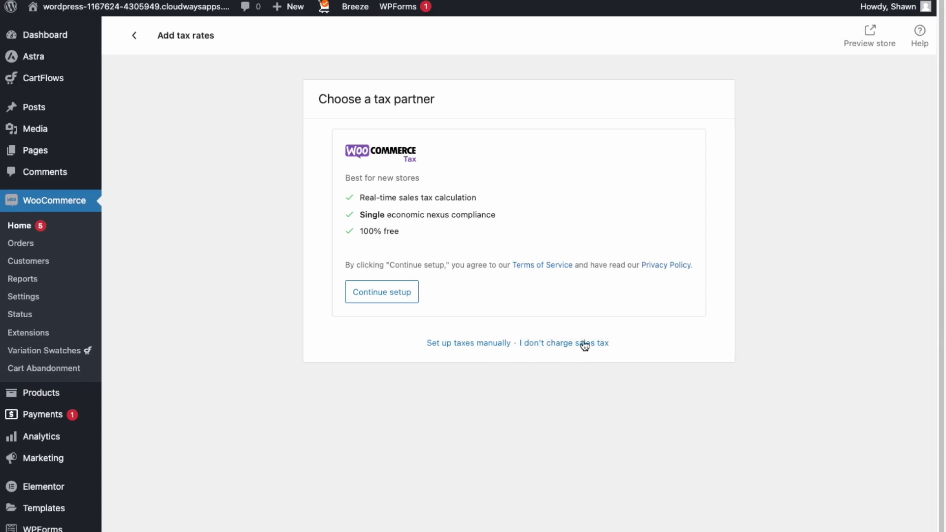
left_click(453, 346)
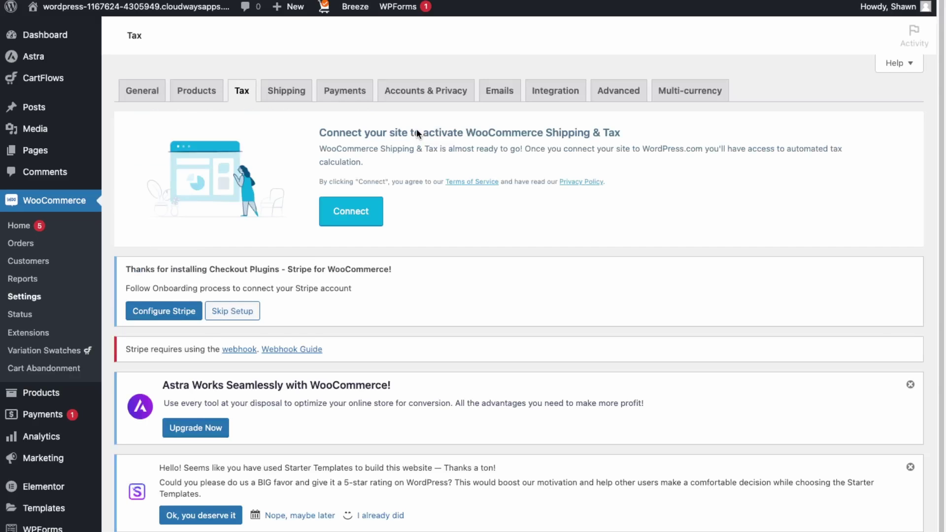
scroll(406, 122, "down", 2)
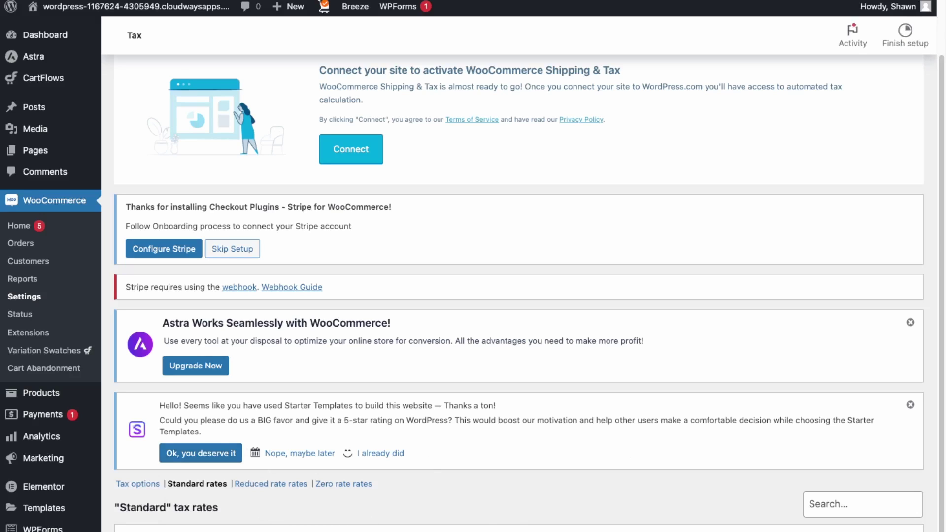
left_click(137, 483)
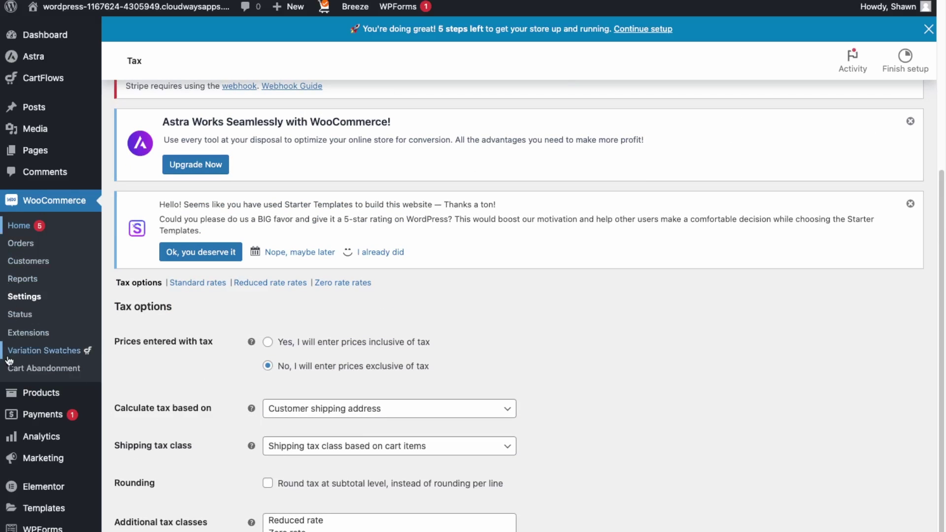
left_click(60, 200)
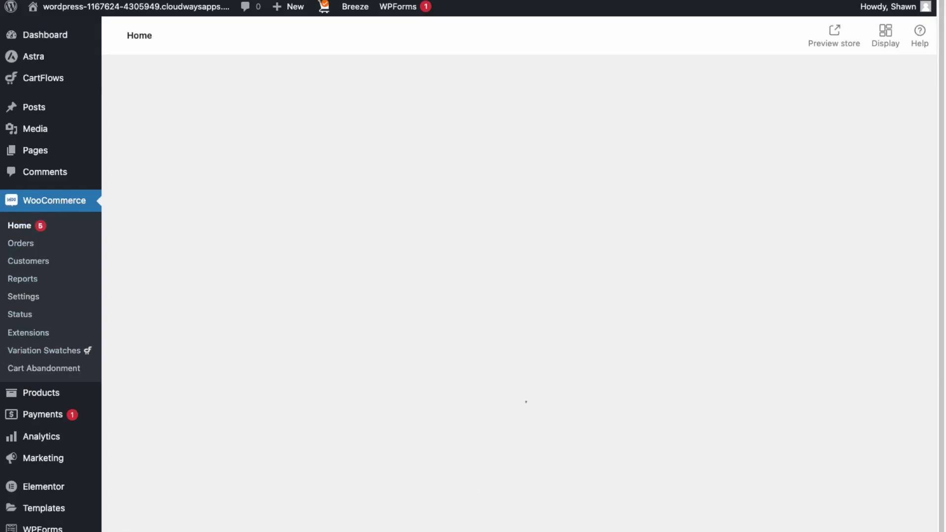
Review General settings: store in Ontario, Canada, selling to all countries, Canadian dollar currency
left_click(386, 495)
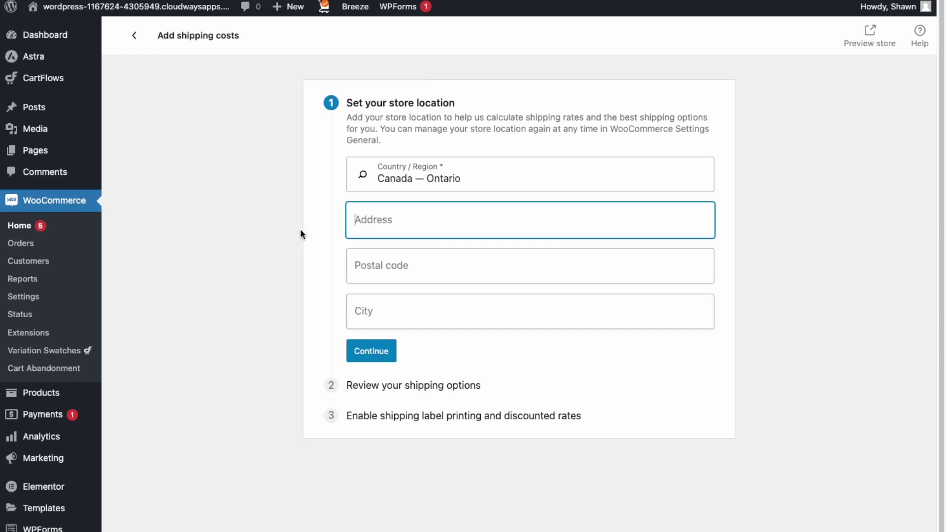
left_click(25, 296)
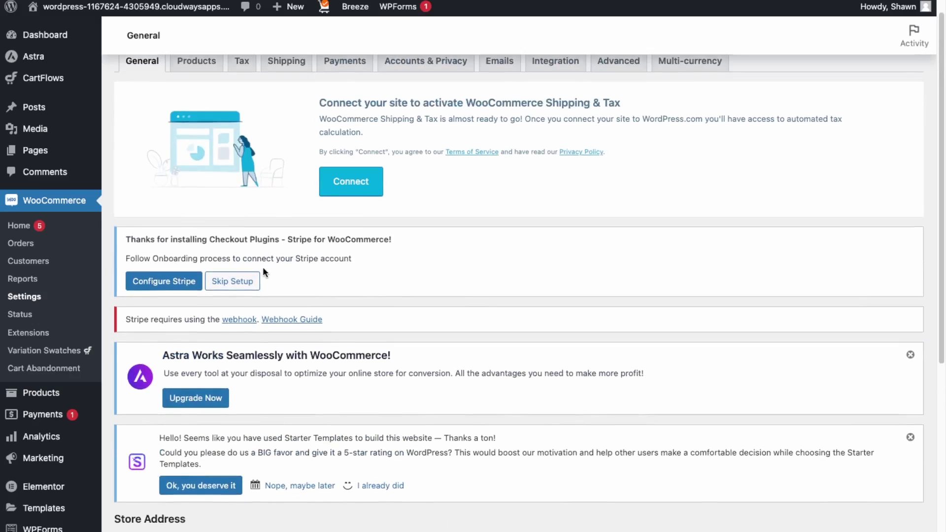
scroll(265, 258, "down", 6)
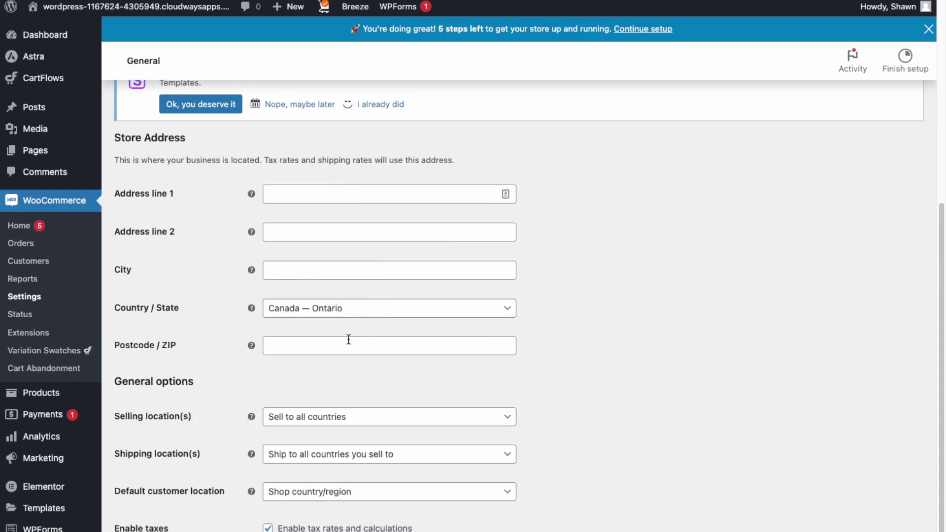
scroll(348, 338, "down", 5)
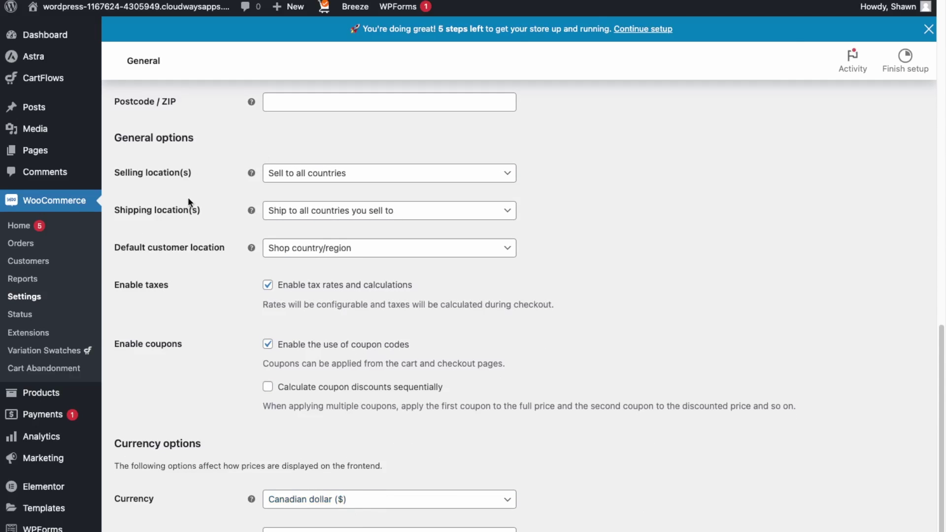
scroll(188, 197, "up", 10)
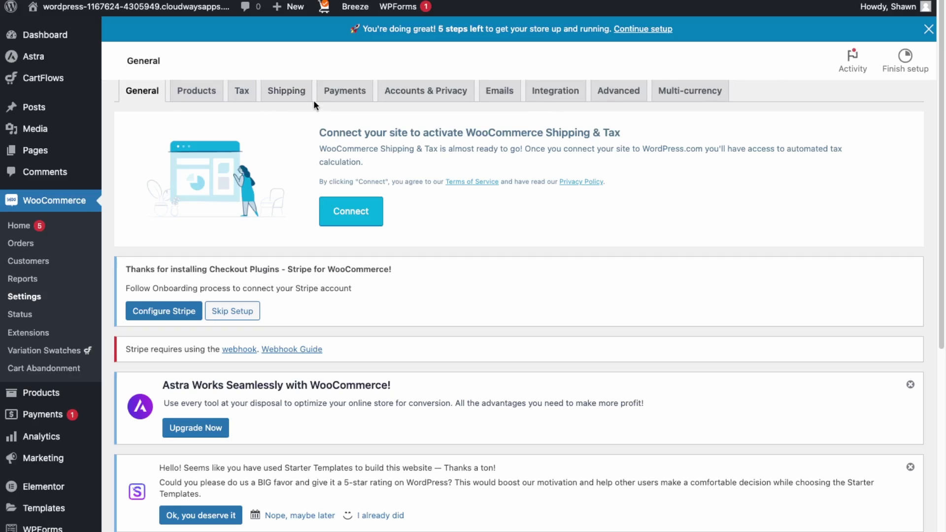
In Accounts & Privacy, allow account creation both during checkout and on the My account page
left_click(424, 96)
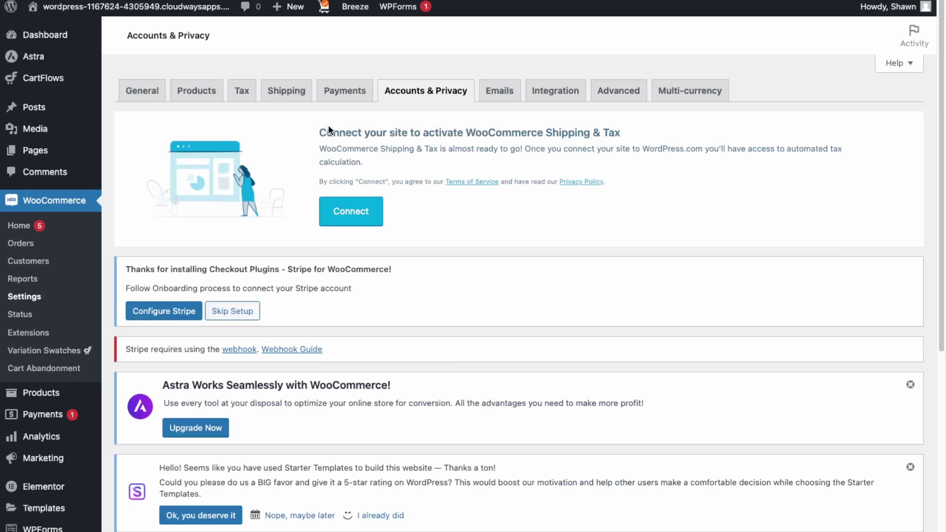
scroll(425, 218, "down", 8)
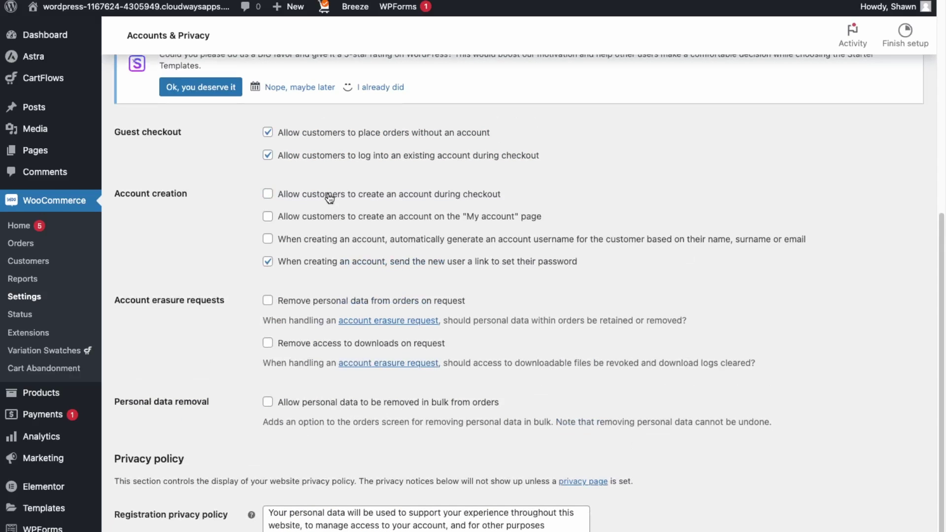
left_click(327, 197)
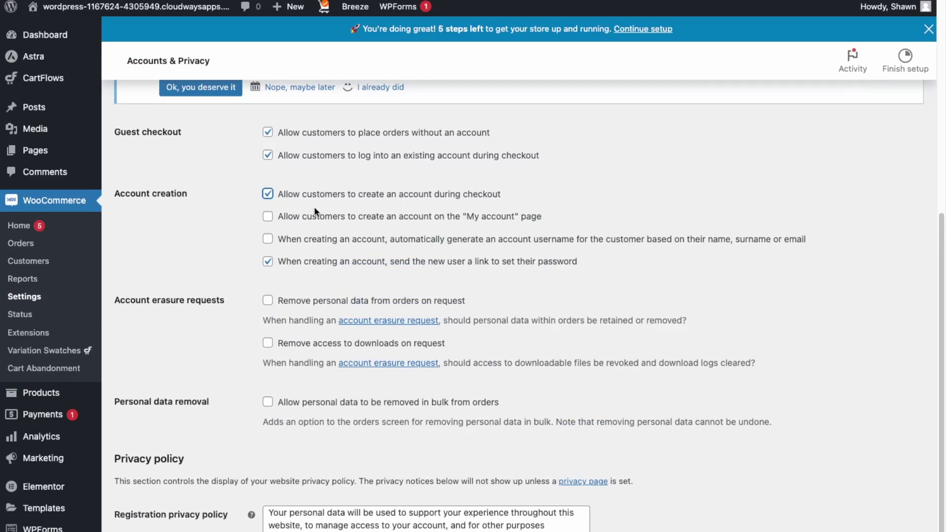
left_click(316, 216)
scroll(267, 333, "down", 3)
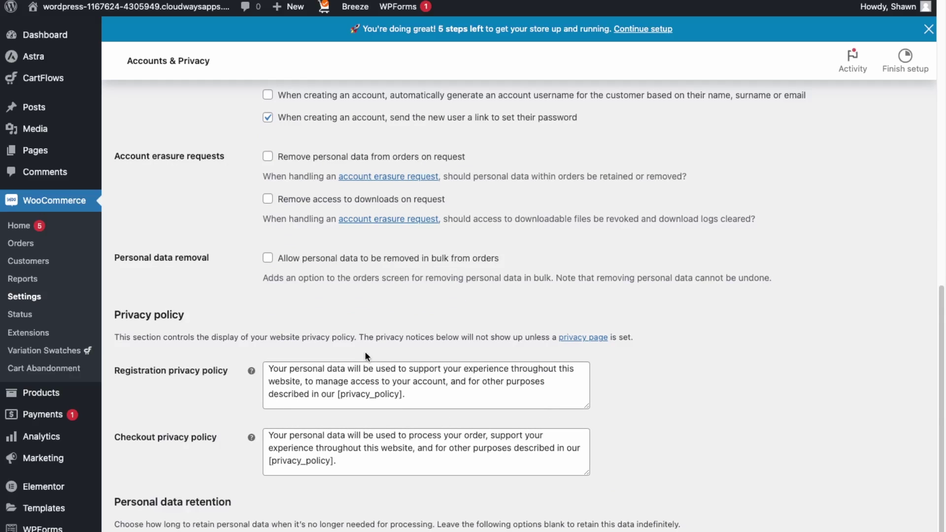
scroll(419, 426, "down", 3)
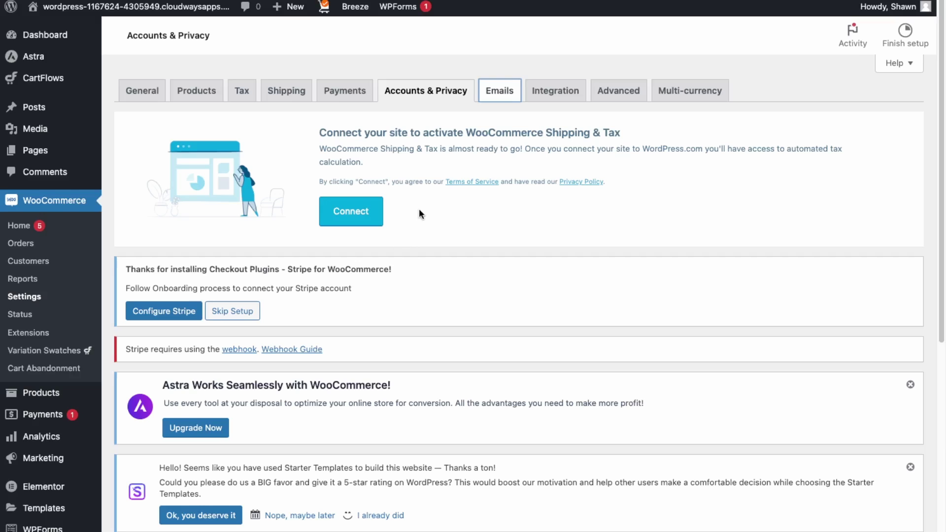
scroll(391, 296, "down", 5)
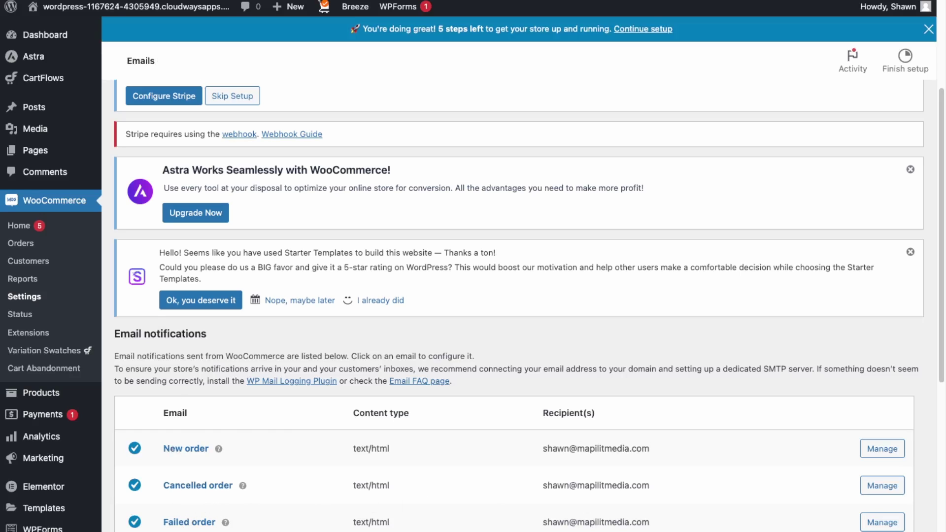
scroll(522, 305, "down", 3)
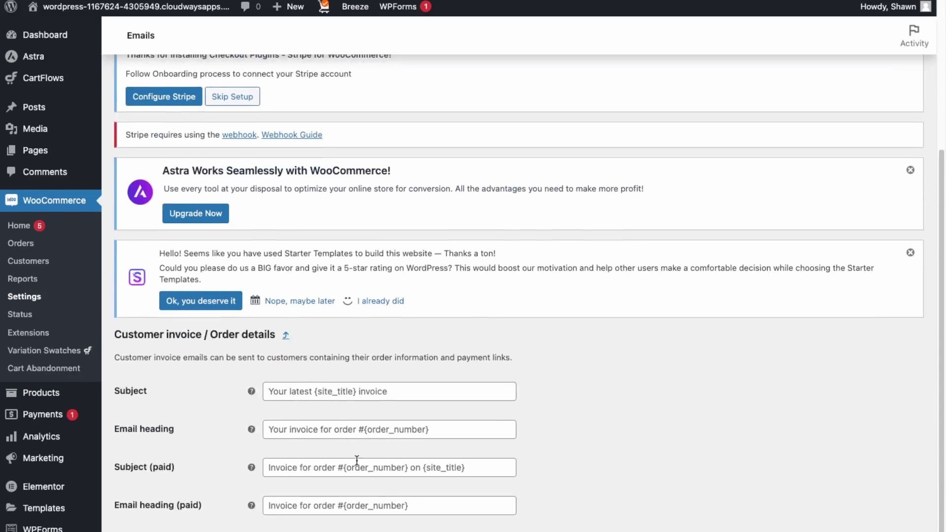
scroll(350, 507, "down", 3)
scroll(319, 350, "up", 3)
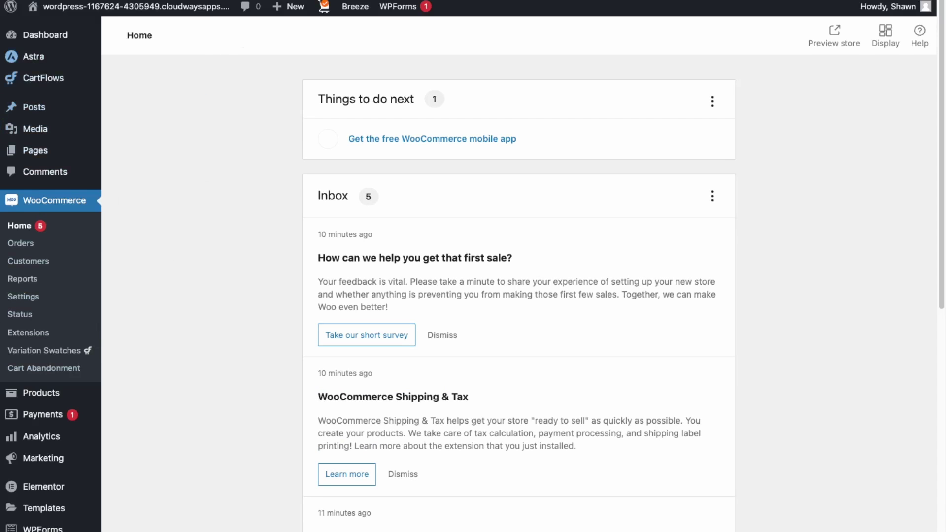
Trash the DNK Black Shoes product from the All Products list, leaving 30 products
scroll(40, 281, "down", 1)
mouse_move(36, 400)
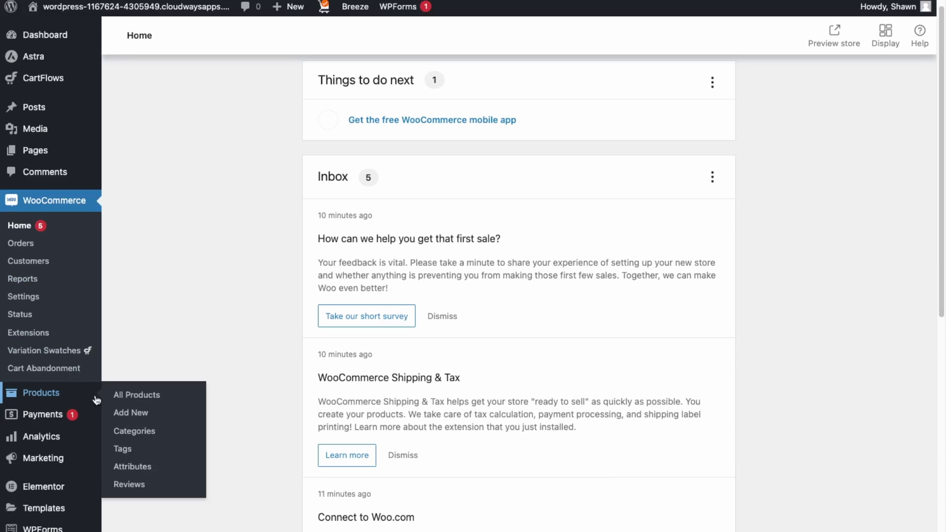
left_click(140, 399)
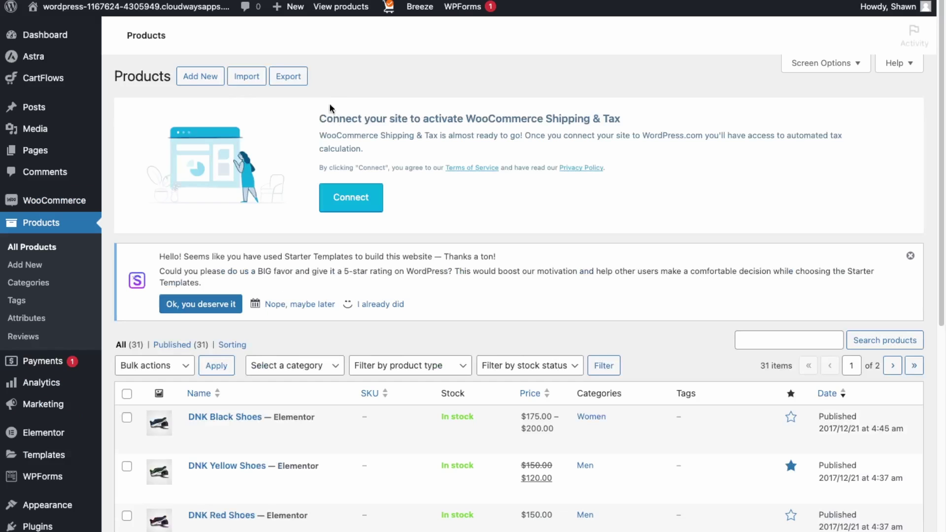
scroll(271, 444, "down", 3)
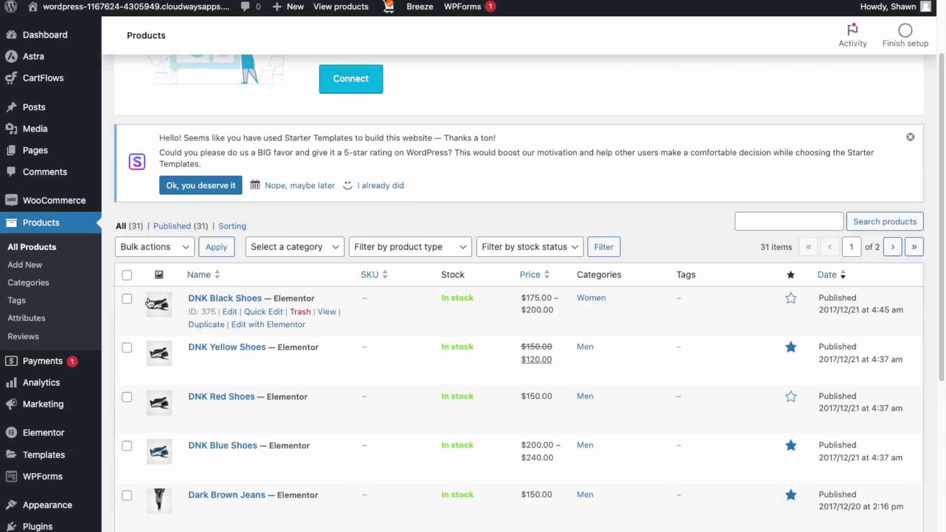
scroll(132, 301, "down", 1)
left_click(127, 269)
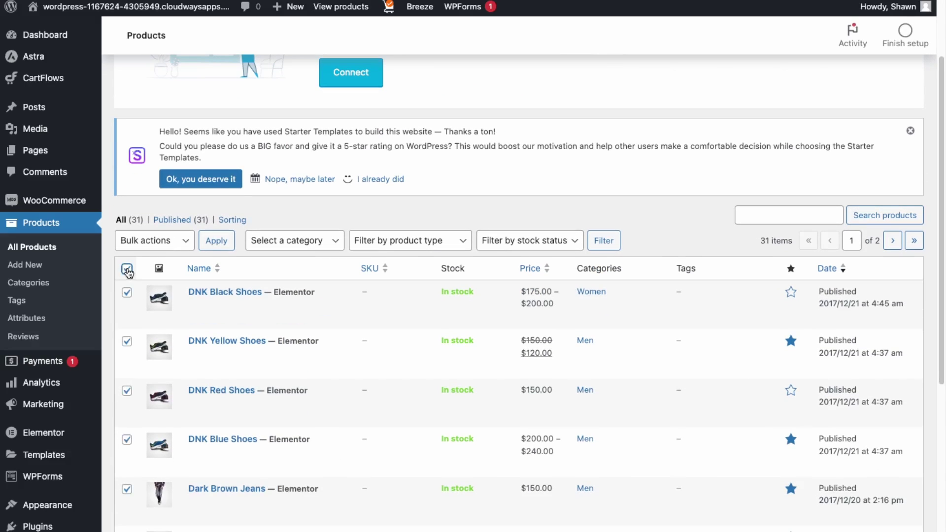
left_click(148, 240)
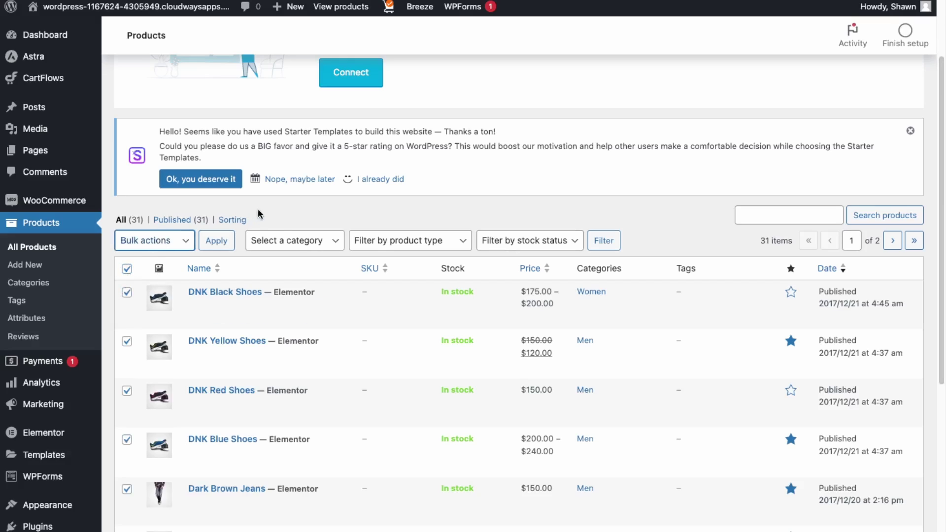
left_click(126, 269)
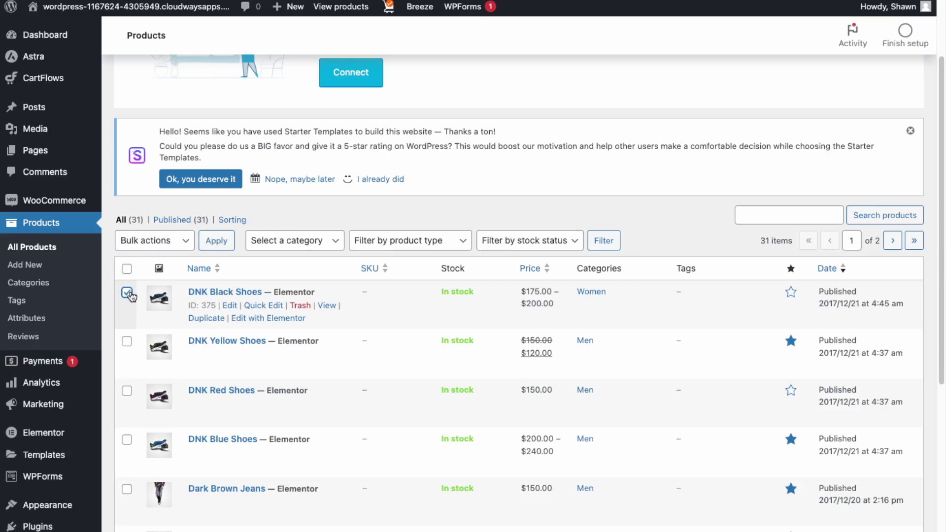
left_click(128, 293)
left_click(299, 306)
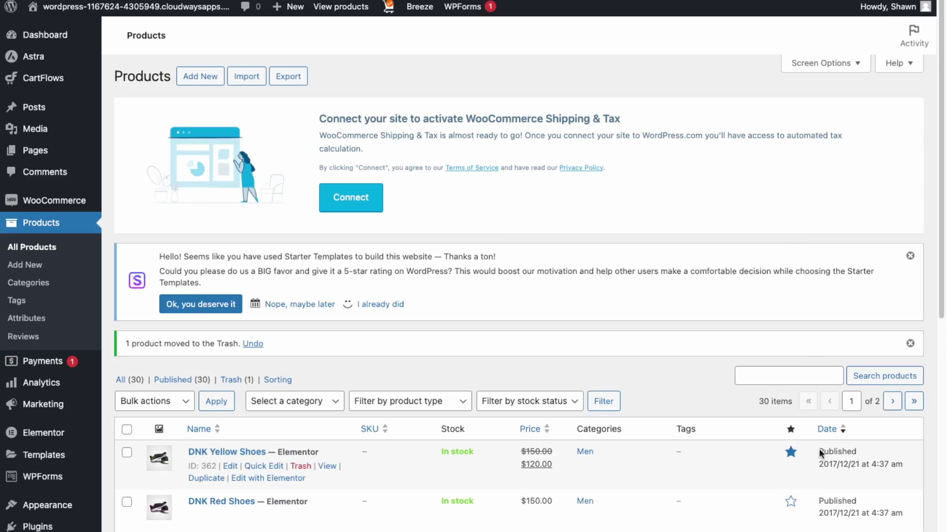
Create a new product named Black Shoes with description 'black shoes' and regular price 99
left_click(212, 81)
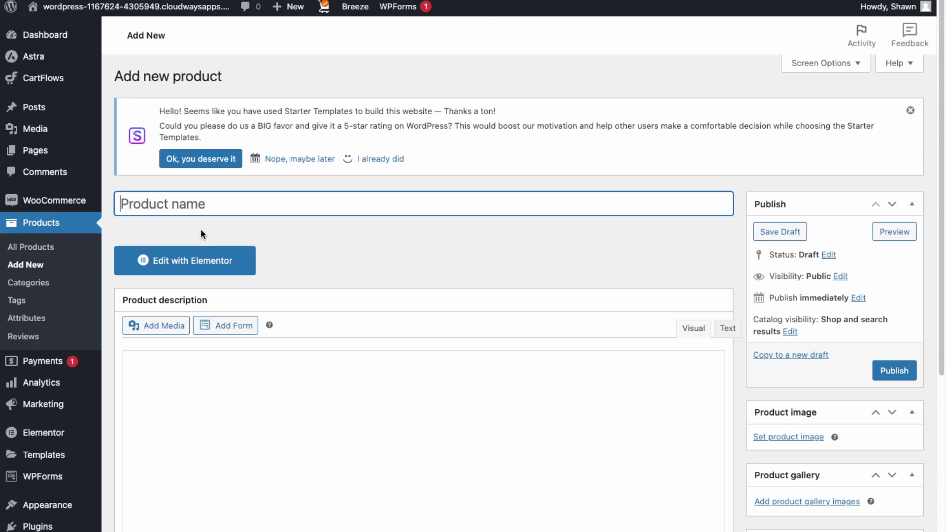
type("Black")
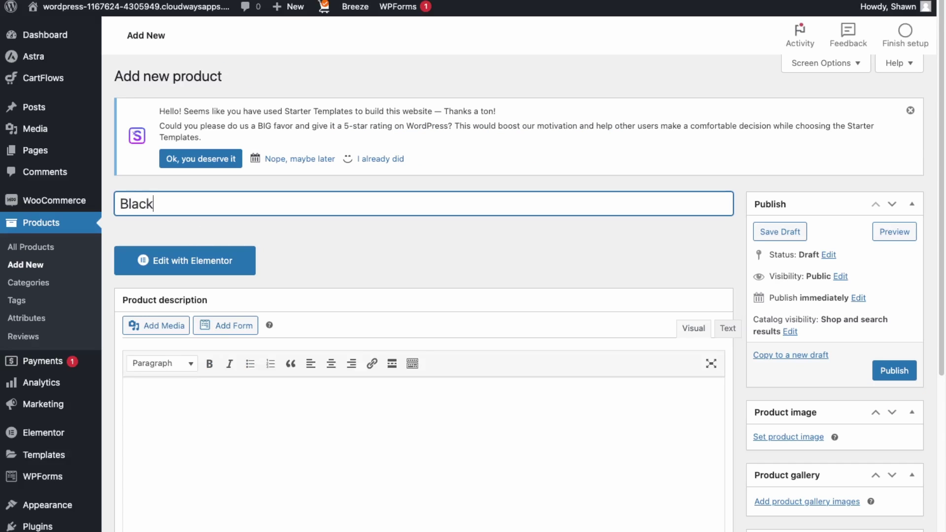
type(" Shoes")
left_click(308, 419)
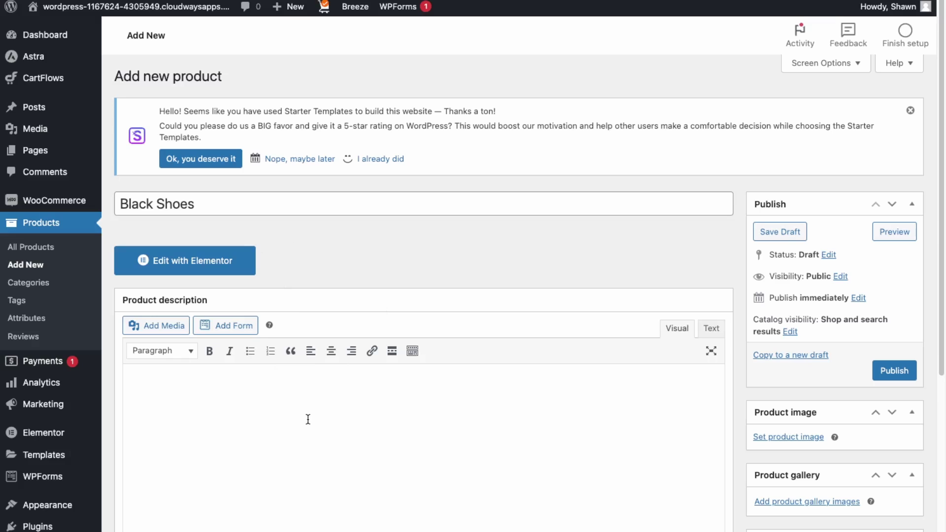
type("black shoes")
scroll(399, 518, "down", 2)
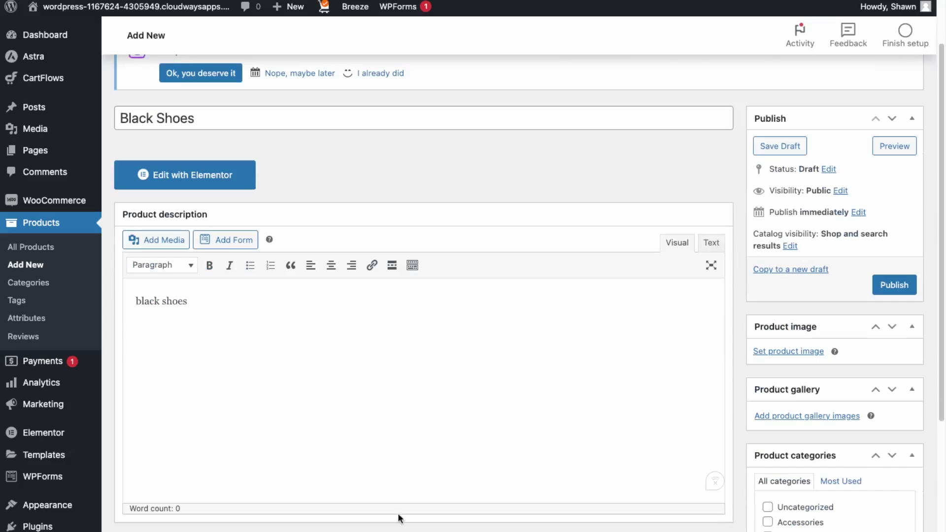
scroll(425, 523, "down", 1)
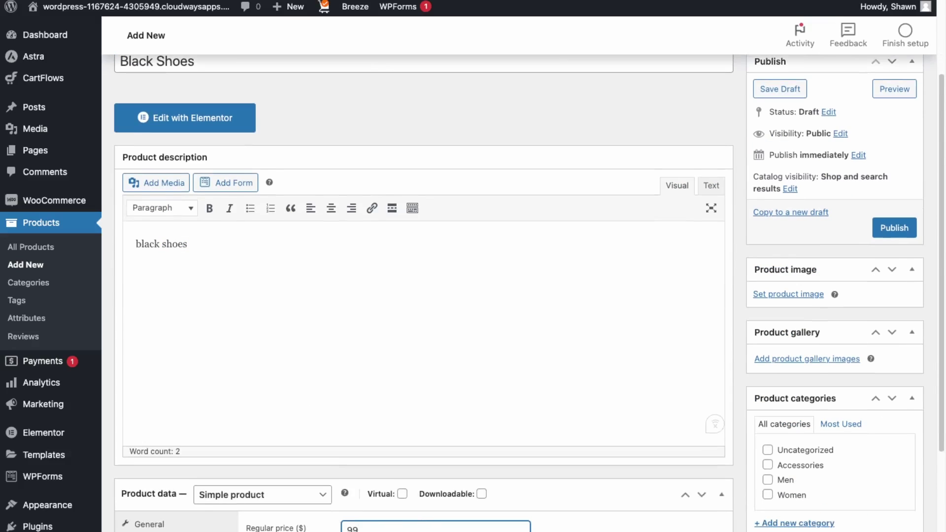
key("Tab")
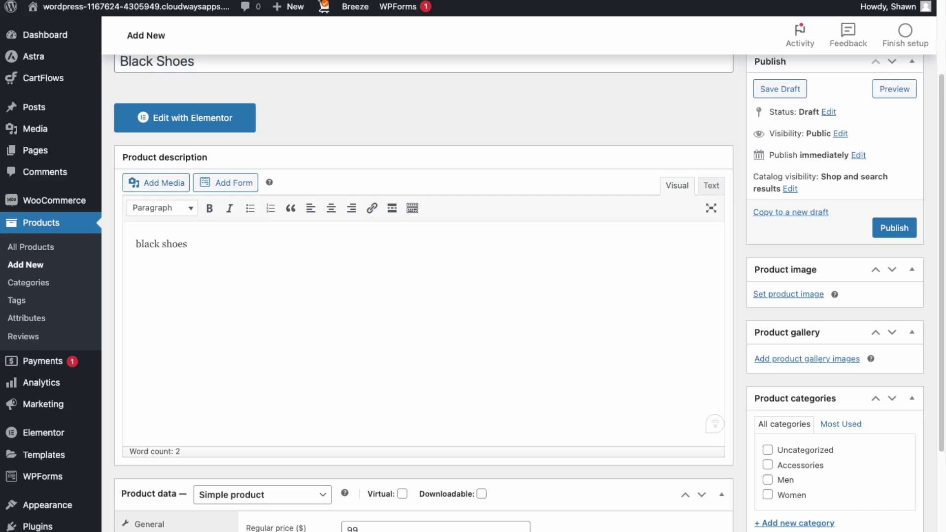
scroll(423, 296, "down", 3)
Check the product type, inventory and shipping class settings in Product data
left_click(328, 315)
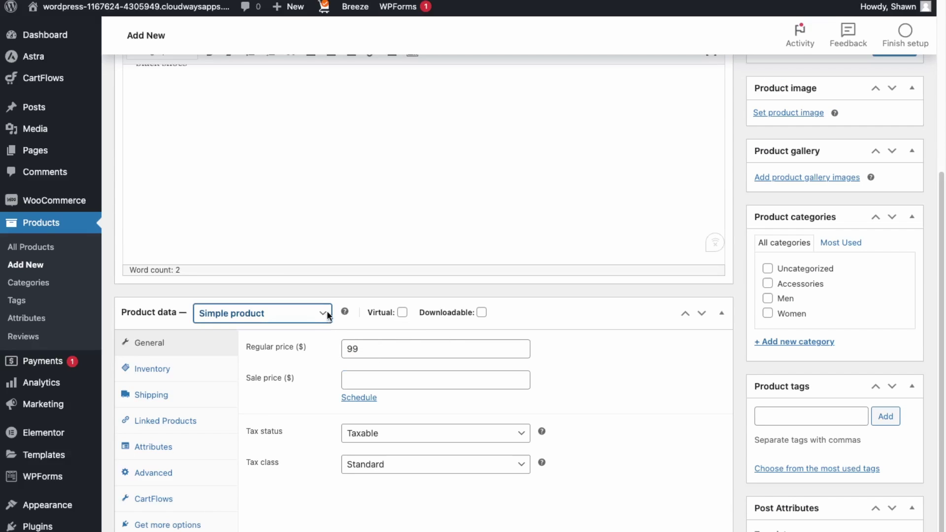
mouse_move(391, 313)
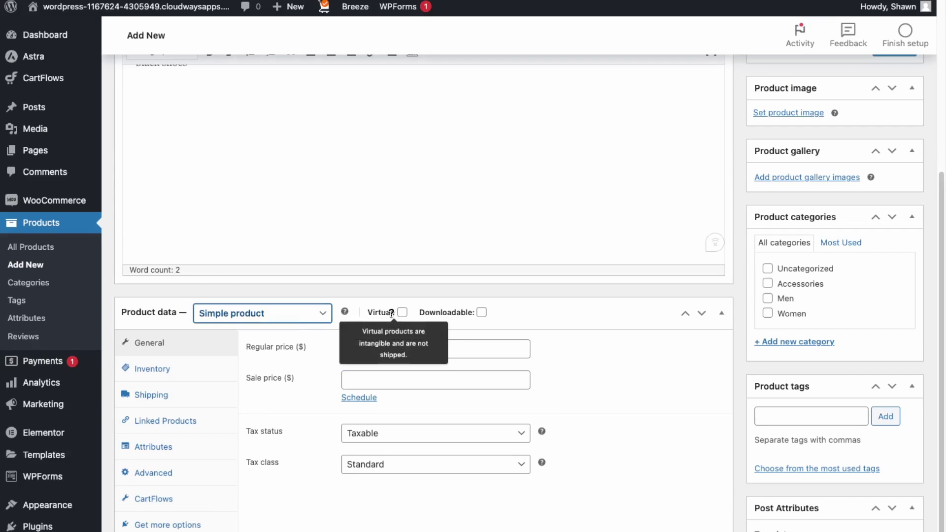
mouse_move(481, 315)
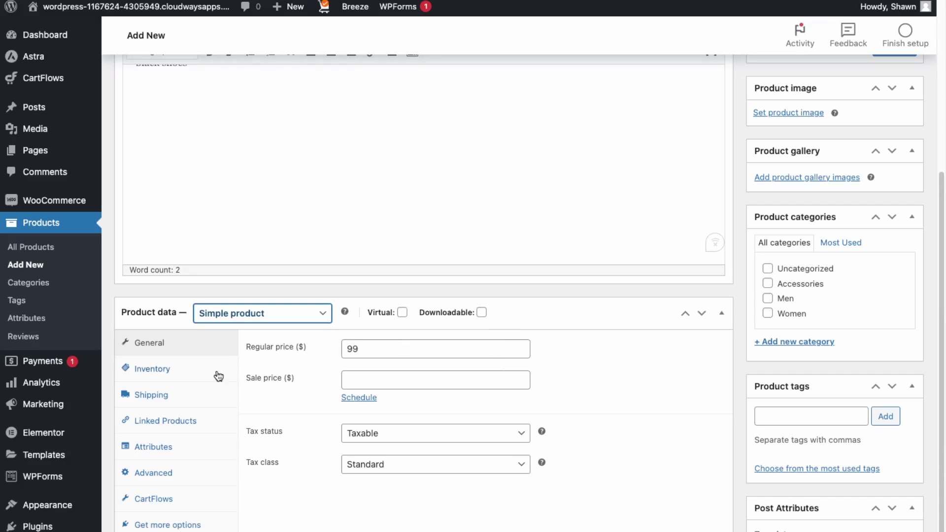
left_click(174, 369)
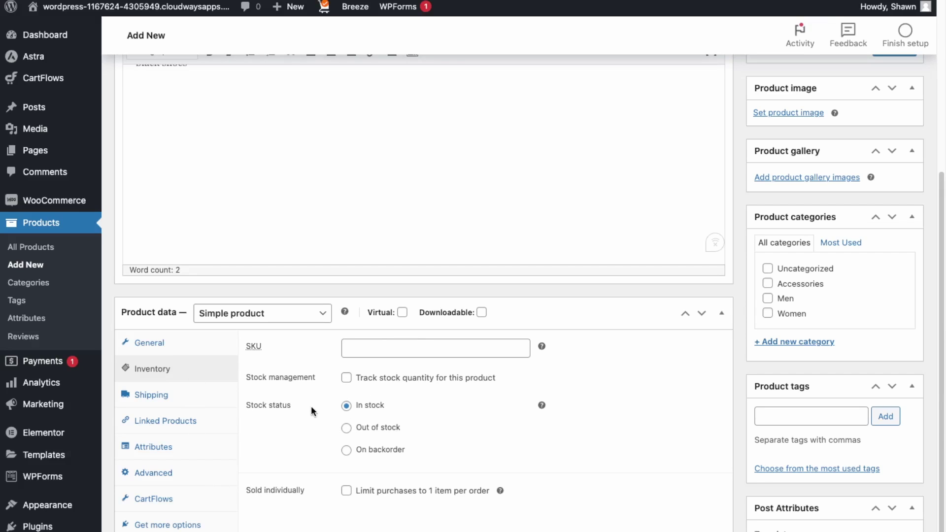
key("Tab")
key("Return")
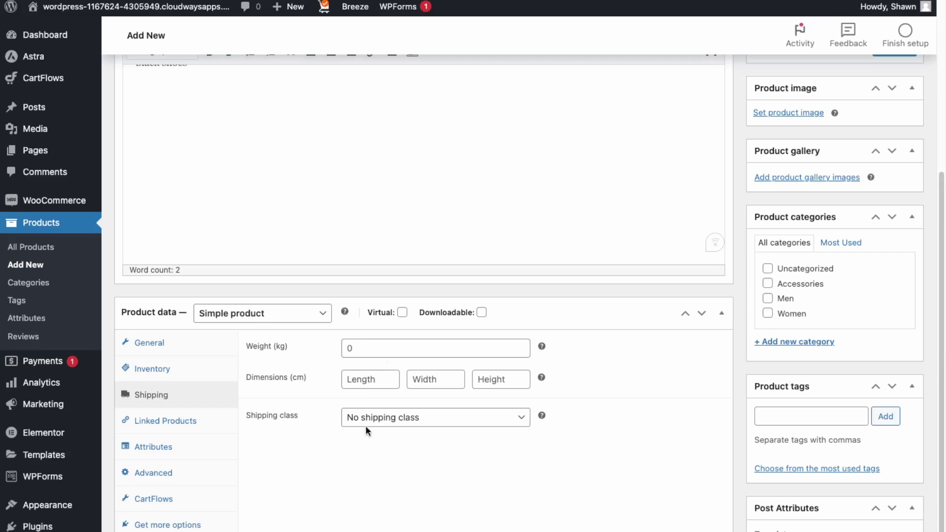
left_click(386, 414)
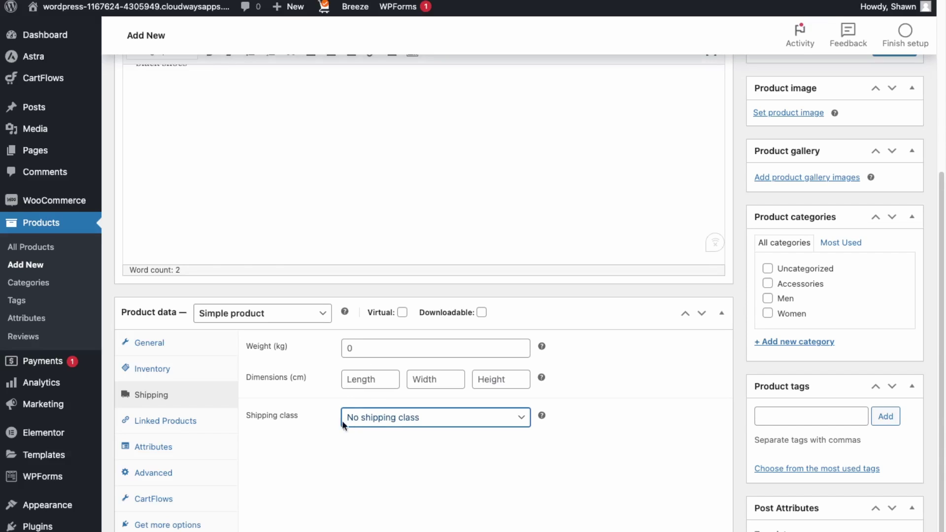
Browse the linked products, attributes, advanced and CartFlows tabs, and open the main product image library
left_click(196, 420)
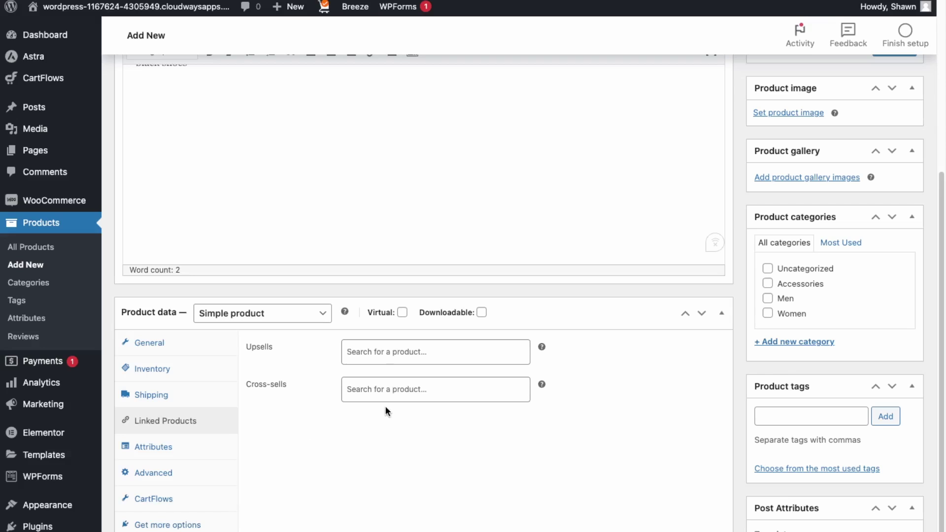
left_click(150, 448)
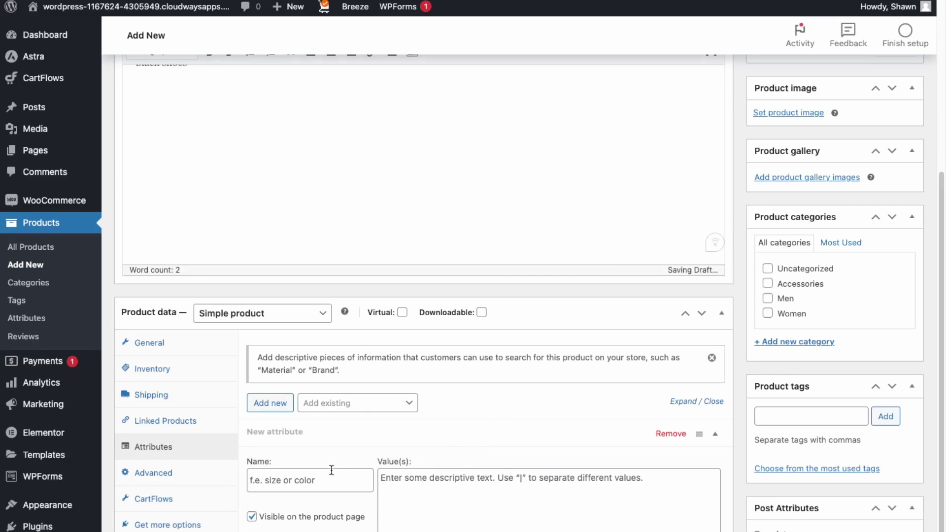
left_click(154, 474)
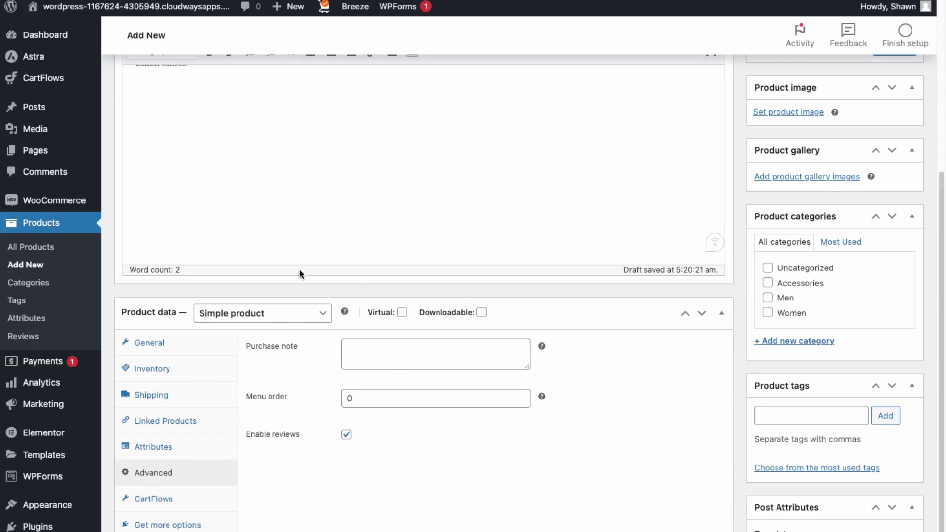
left_click(170, 500)
left_click(149, 343)
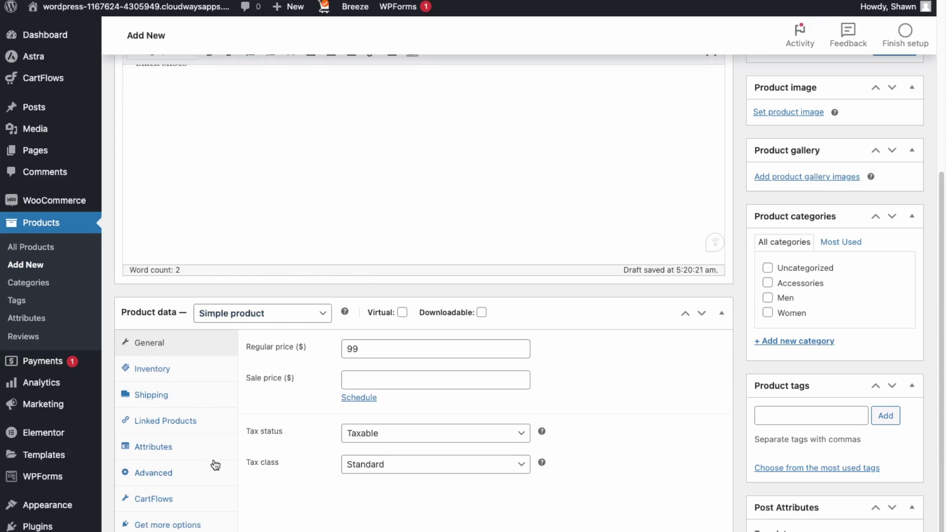
left_click(149, 377)
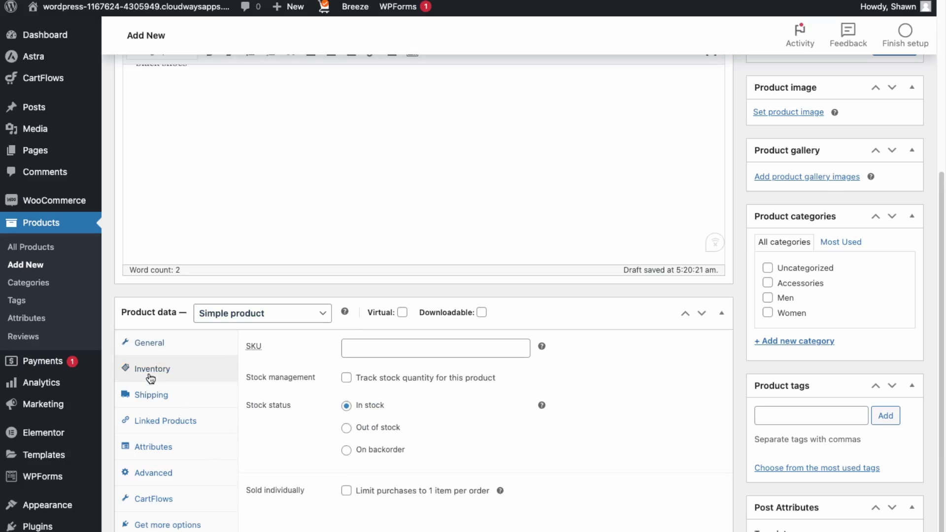
left_click(151, 394)
left_click(149, 343)
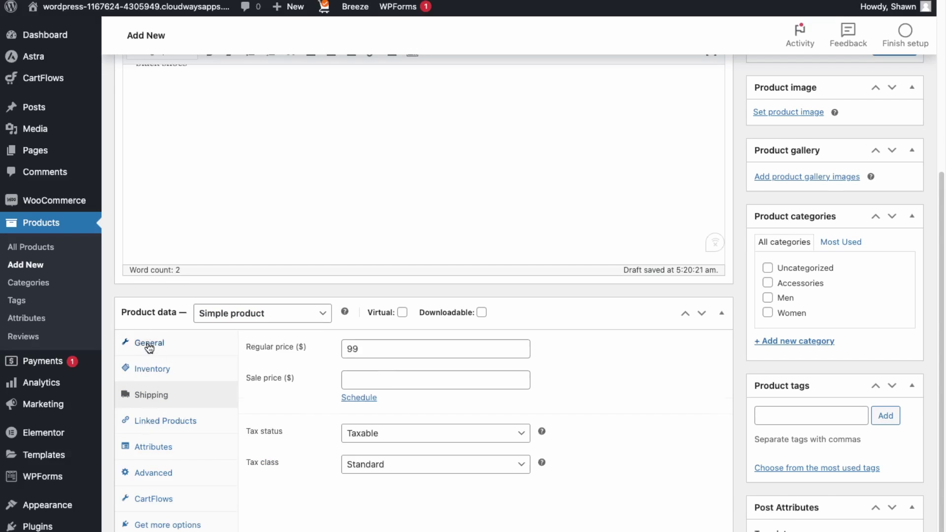
scroll(821, 351, "up", 5)
left_click(795, 339)
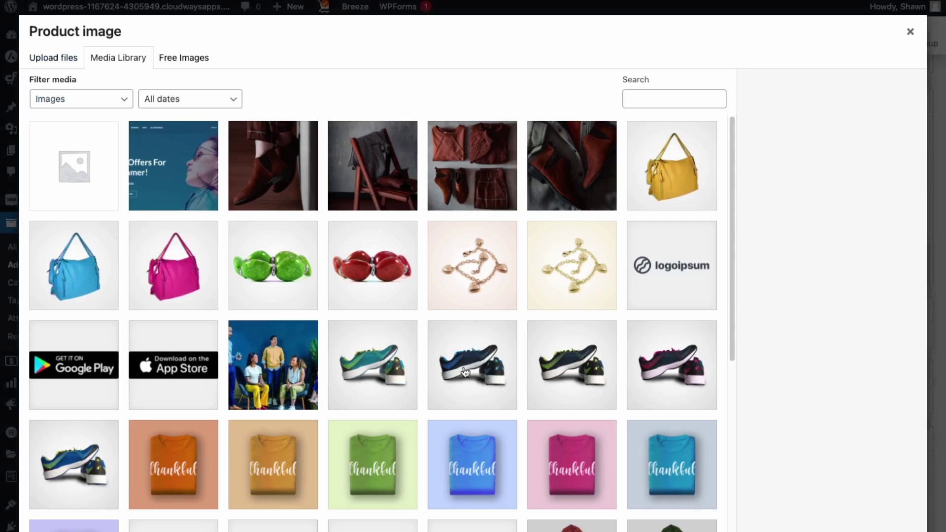
Set the blue sneaker (sports-shoe5) as product image and add sports-shoe3 to the gallery
left_click(472, 372)
left_click(882, 527)
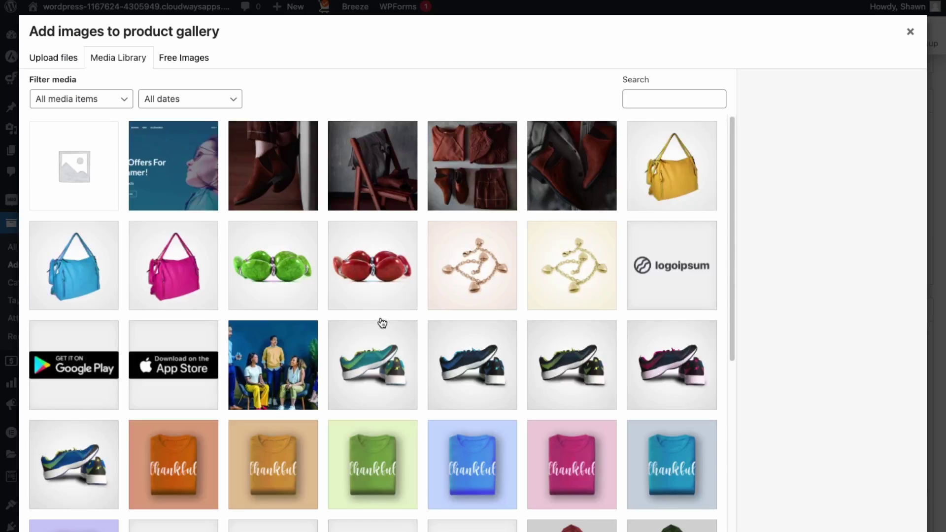
left_click(567, 369)
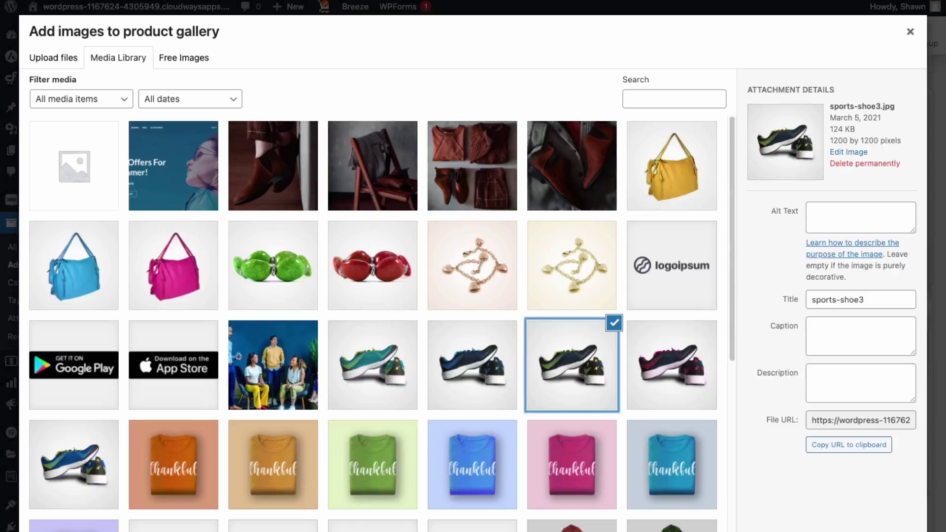
left_click(880, 523)
scroll(854, 528, "down", 5)
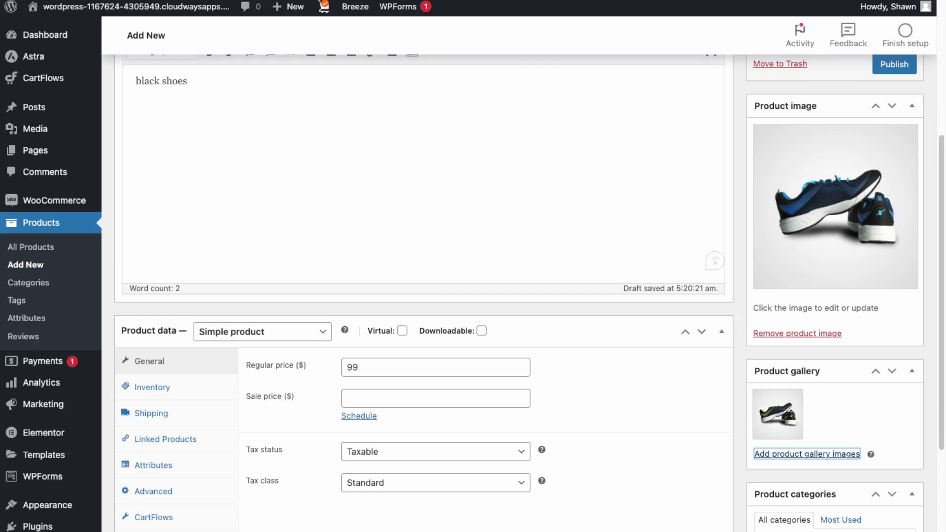
Create a new top-level Shoes product category and assign it to Black Shoes
scroll(473, 296, "down", 4)
left_click(794, 506)
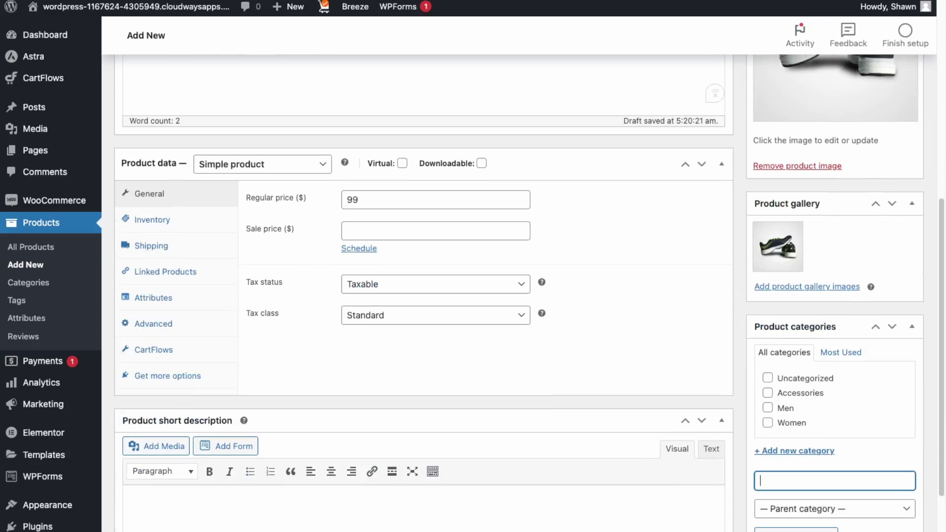
type("Shoes")
key("Tab")
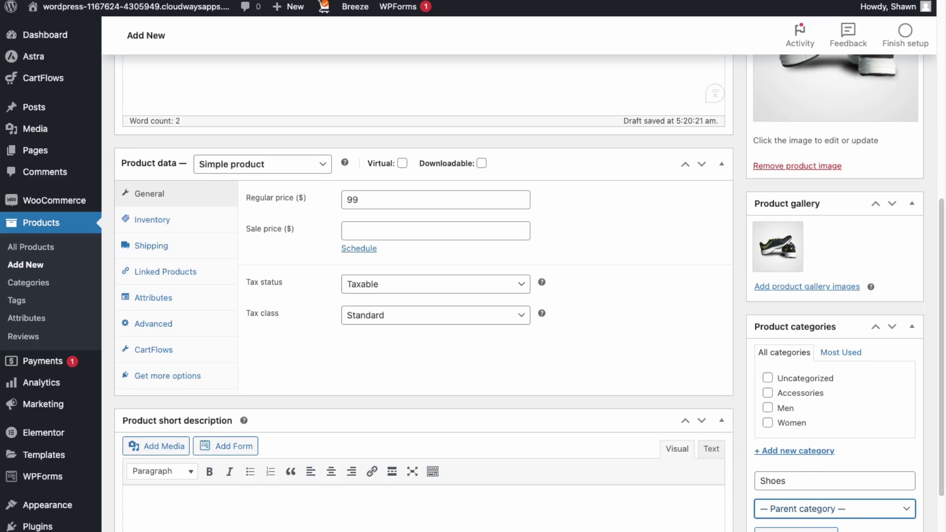
key("m")
key("Up")
key("Up")
left_click(818, 482)
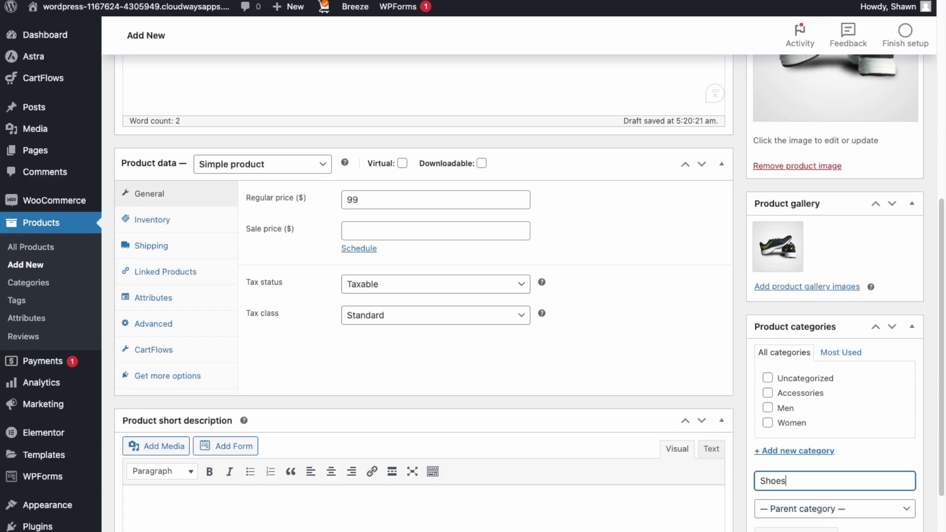
key("Return")
scroll(904, 452, "down", 4)
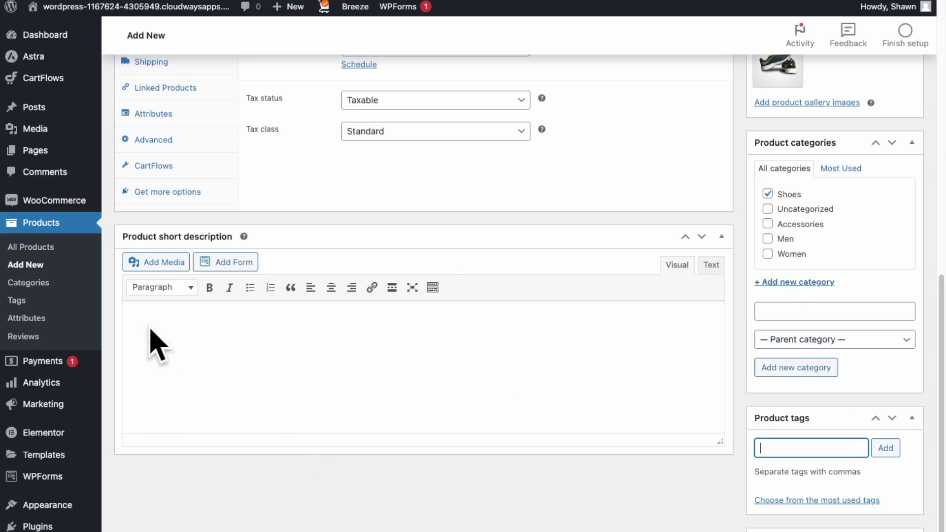
scroll(781, 524, "up", 15)
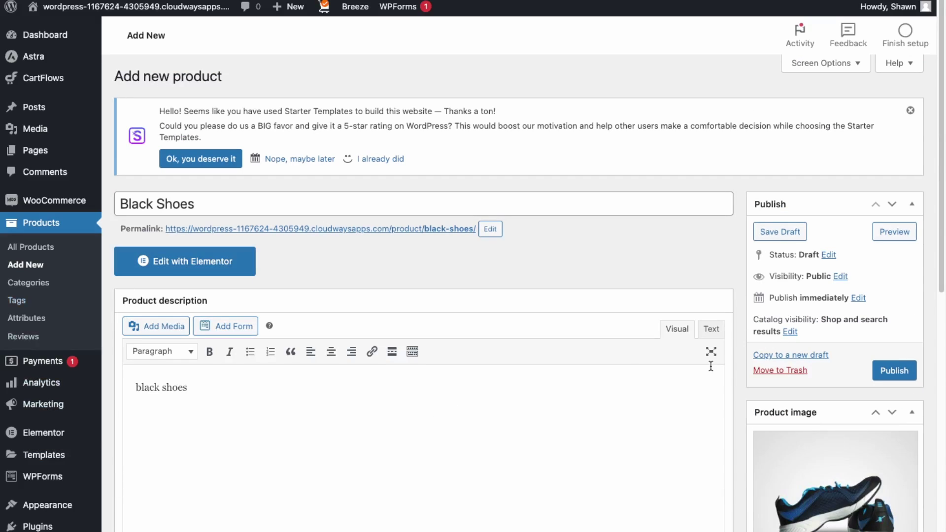
Publish Black Shoes and review its live page showing $99.00, free shipping and category Shoes
left_click(894, 376)
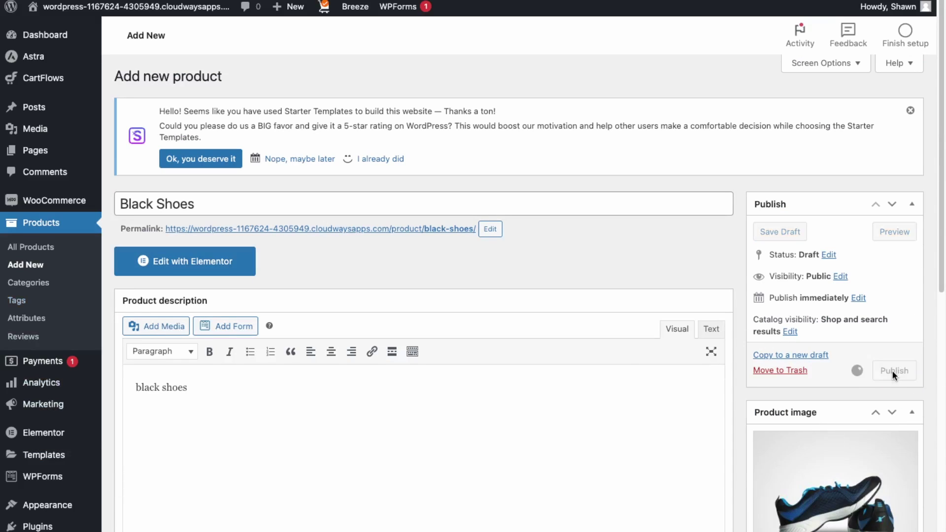
left_click(217, 200)
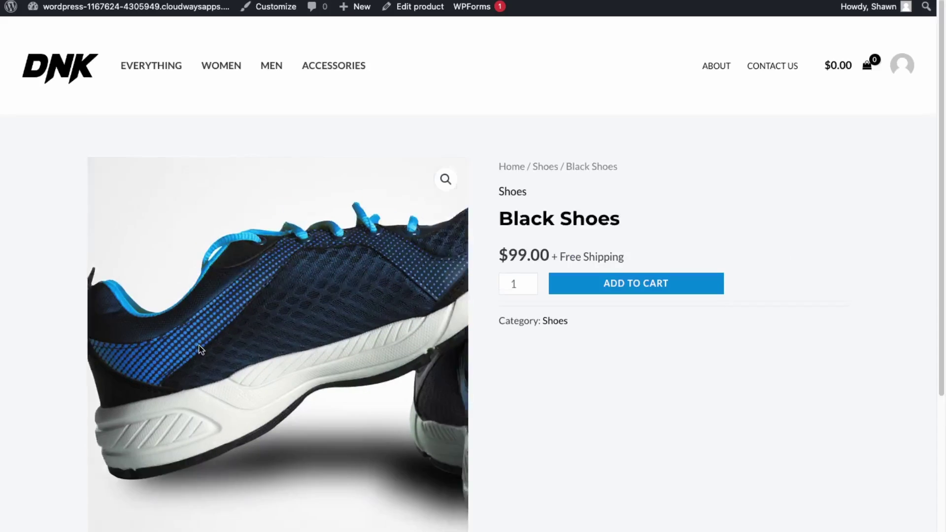
scroll(519, 418, "down", 7)
scroll(512, 416, "up", 8)
scroll(316, 477, "down", 1)
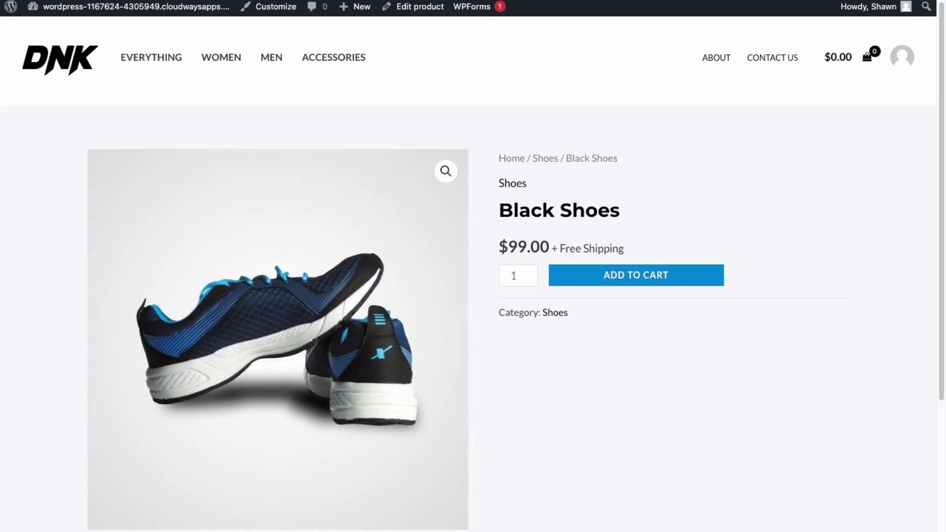
scroll(145, 77, "up", 1)
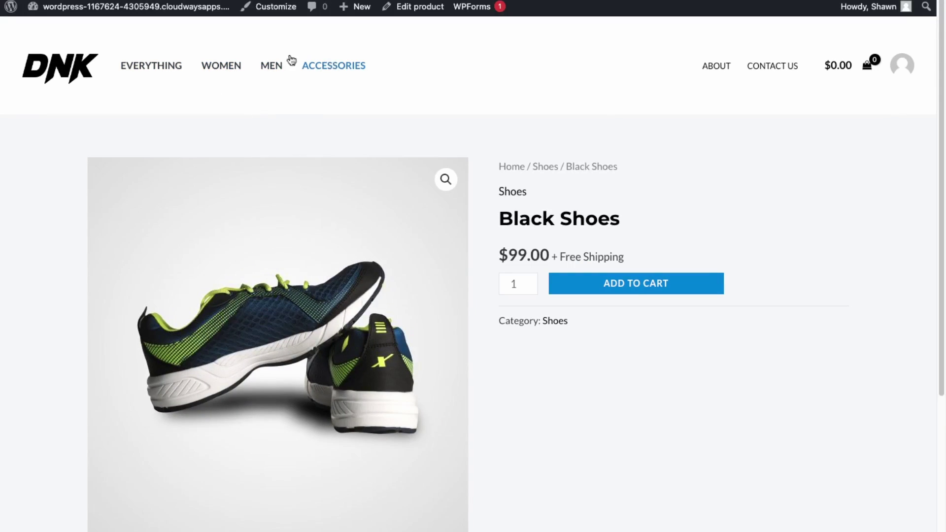
mouse_move(126, 9)
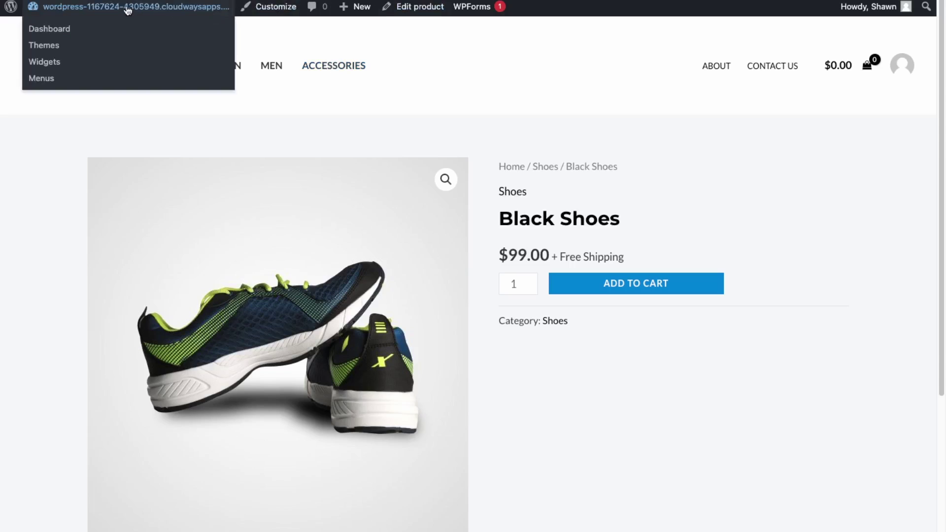
Load the Main Menu for editing and search its product categories for 'shoe'
left_click(41, 78)
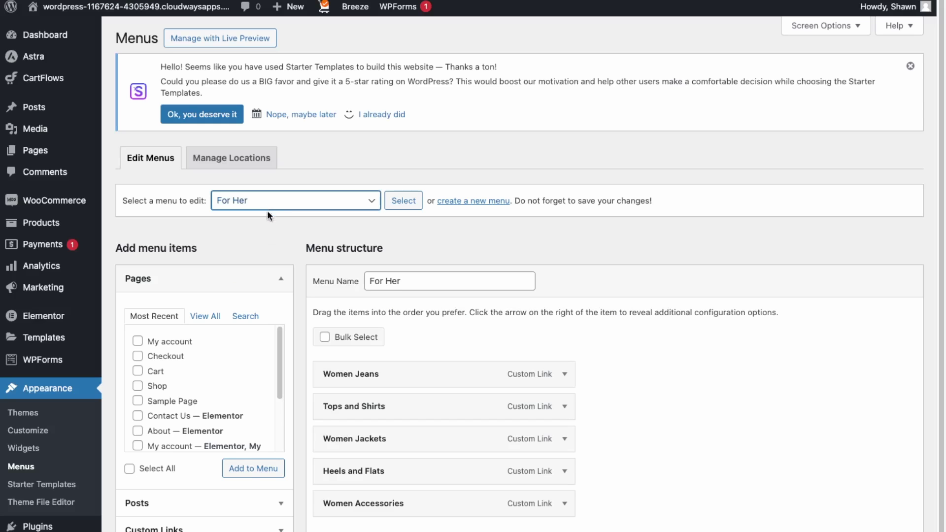
left_click(264, 238)
left_click(403, 200)
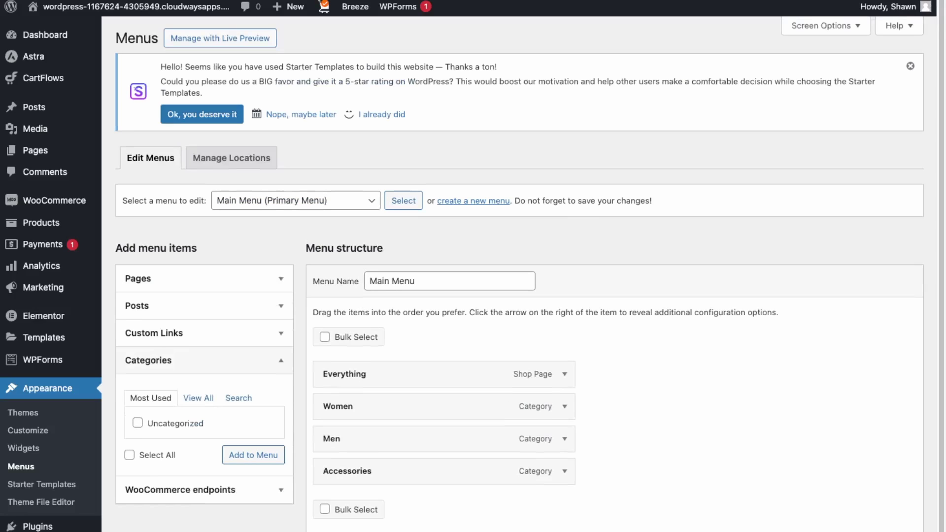
left_click(197, 398)
left_click(238, 398)
type("shoe")
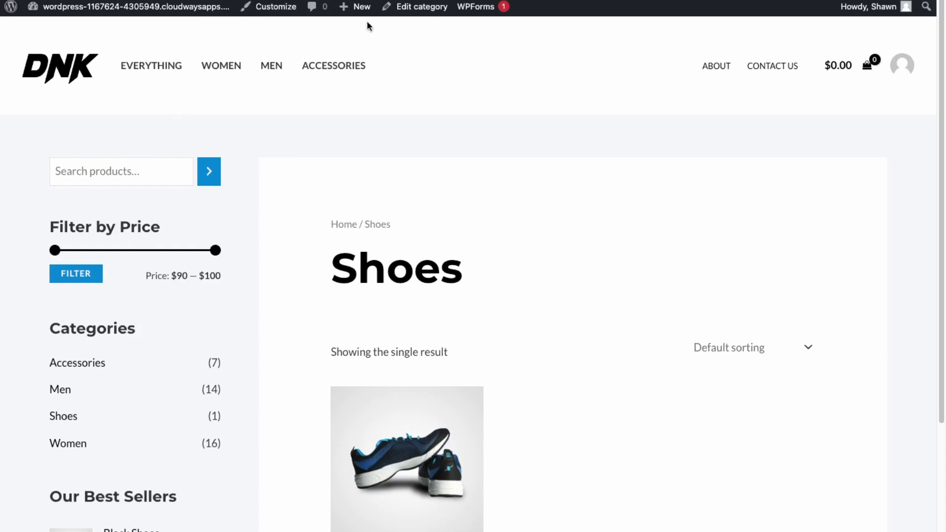
mouse_move(123, 7)
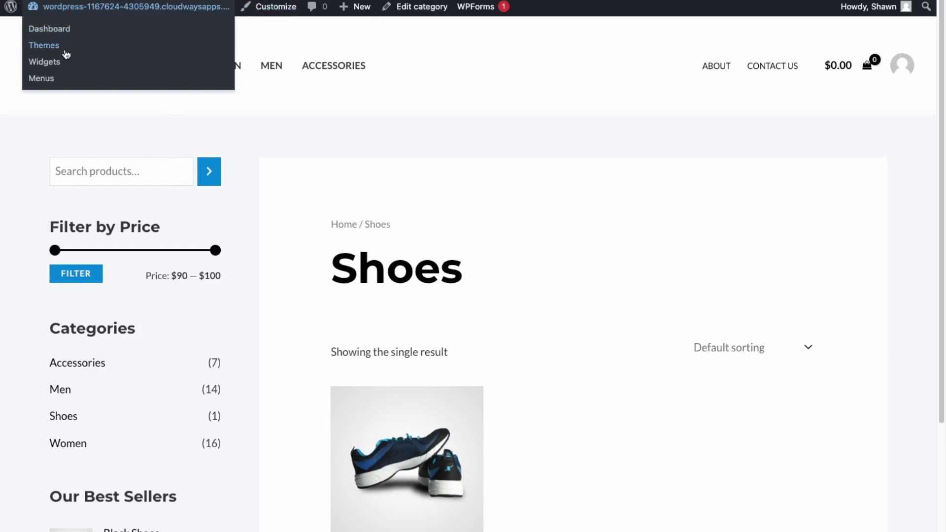
left_click(40, 79)
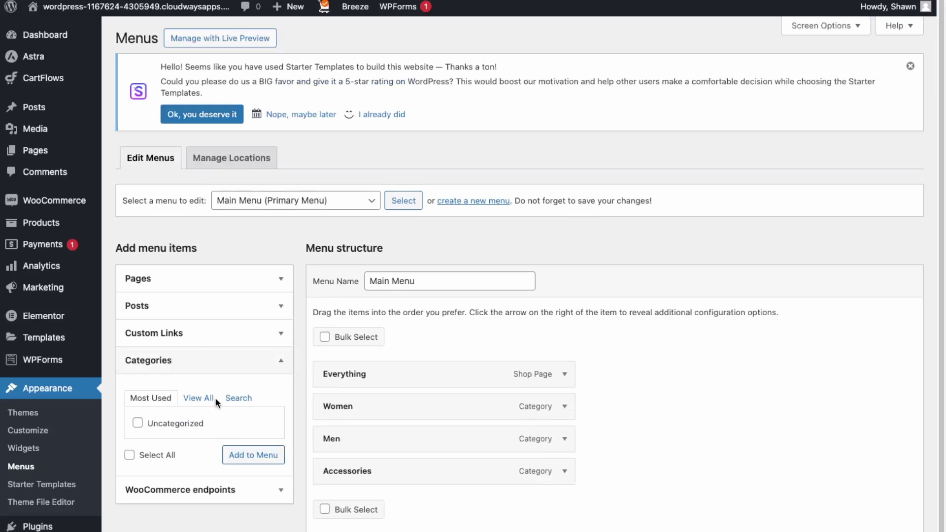
left_click(213, 398)
left_click(158, 399)
Add a 'Shoes' custom link with the pasted category URL, placed between Men and Accessories
left_click(192, 335)
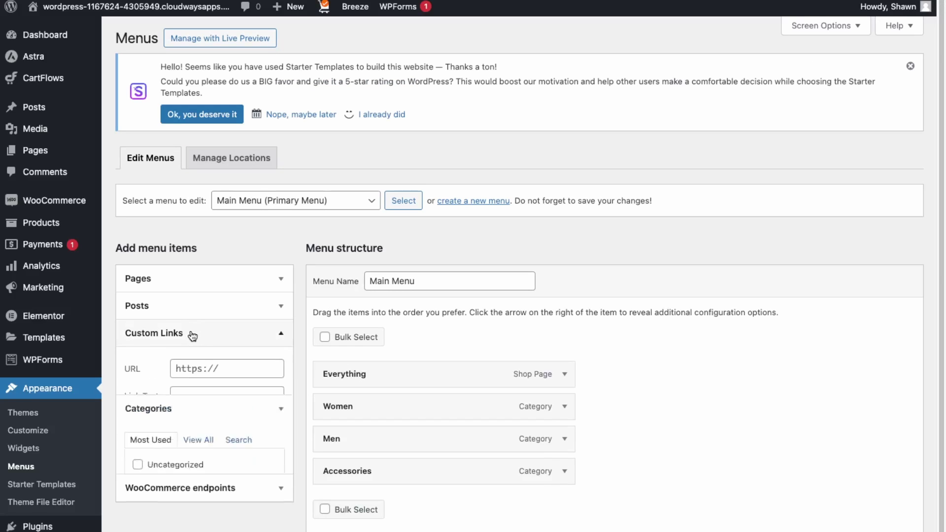
left_click(191, 400)
type("S")
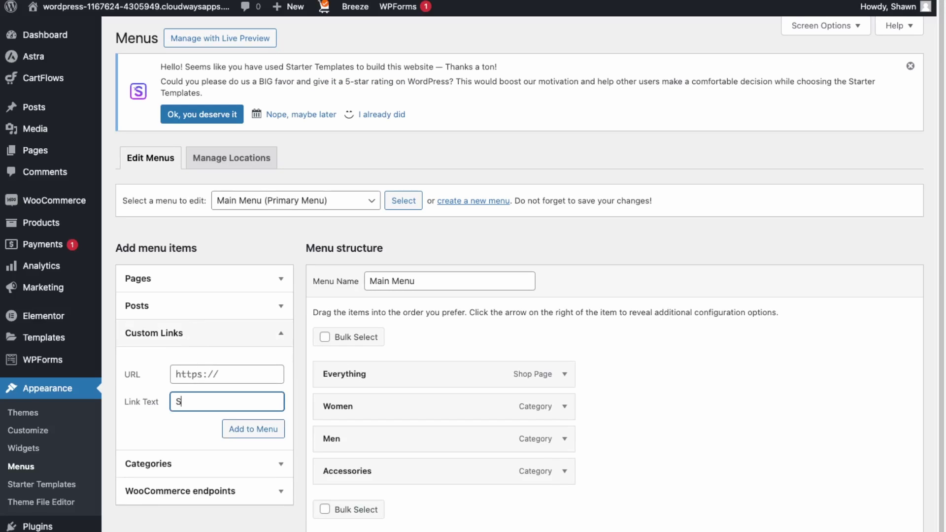
type("hoes")
left_click(237, 375)
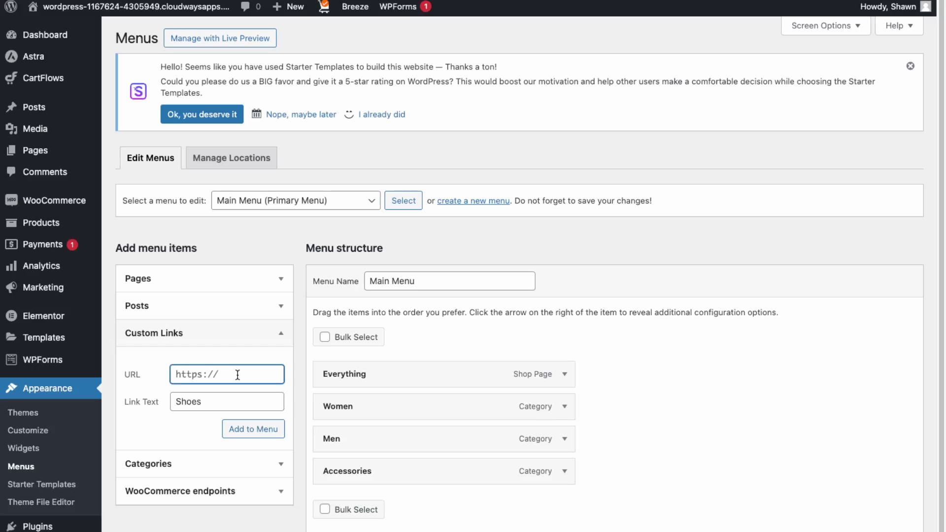
key("ctrl+v")
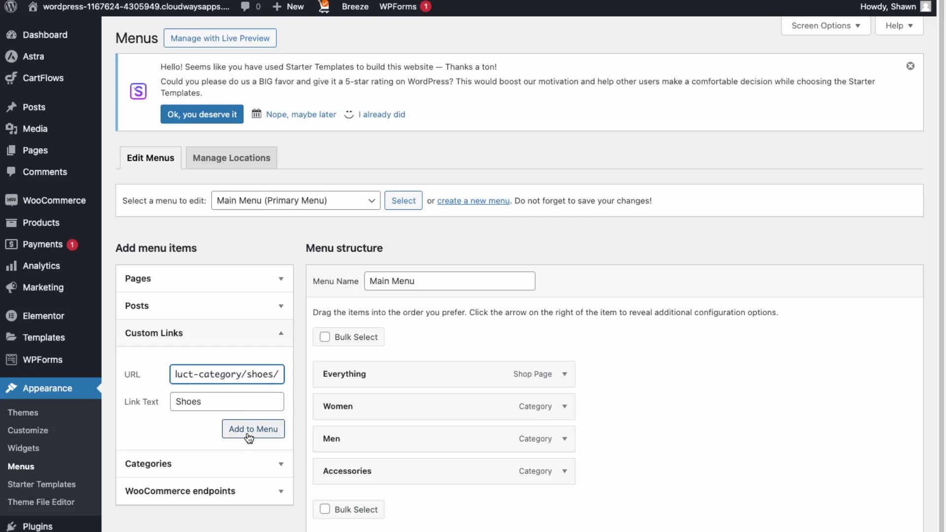
left_click(250, 438)
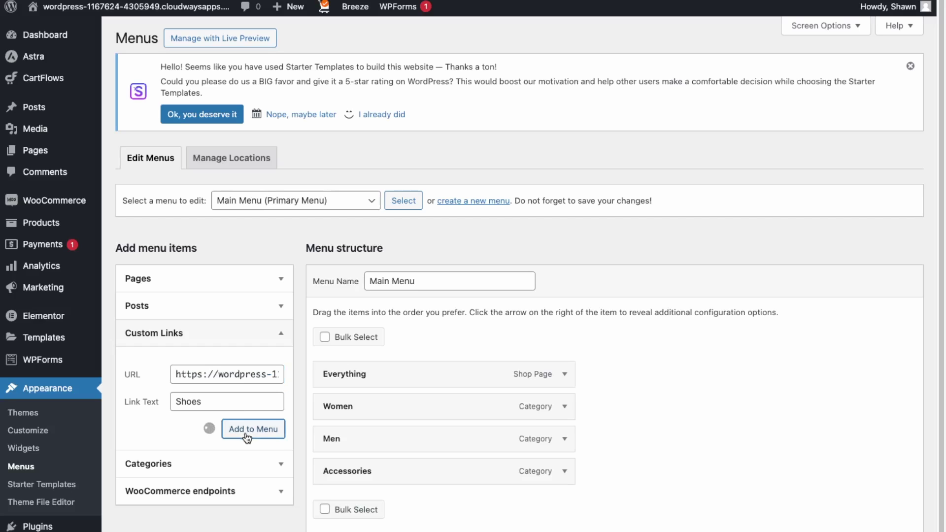
left_click_drag(482, 503, 486, 474)
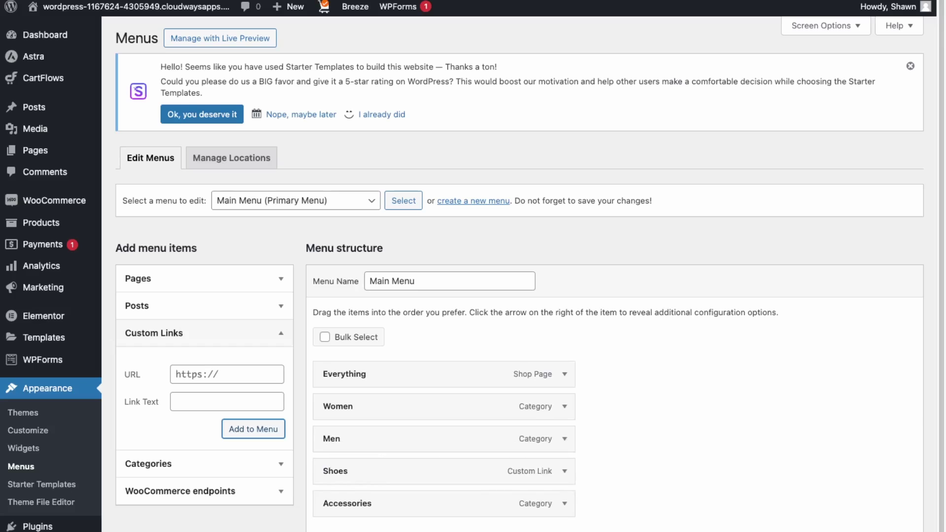
scroll(485, 443, "down", 1)
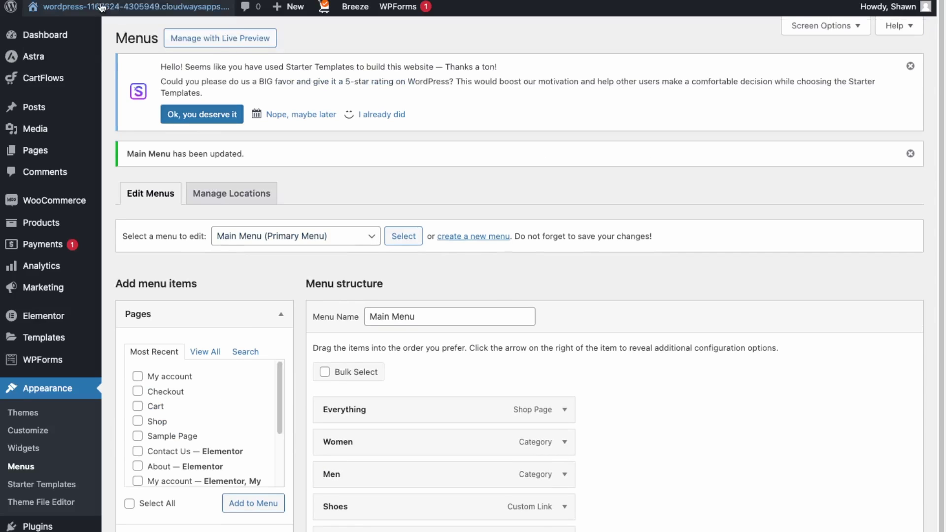
Visit the storefront and follow the new SHOES header link to the Shoes category page
left_click(53, 34)
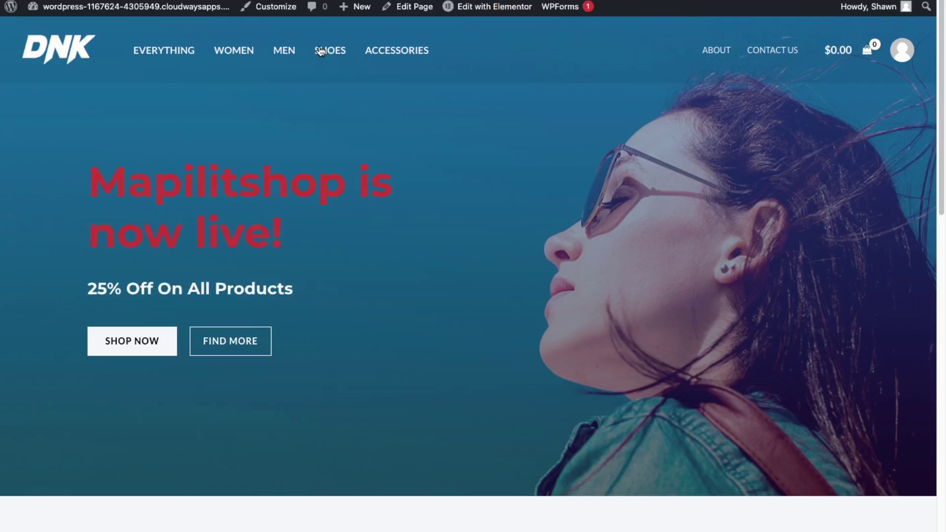
left_click(321, 51)
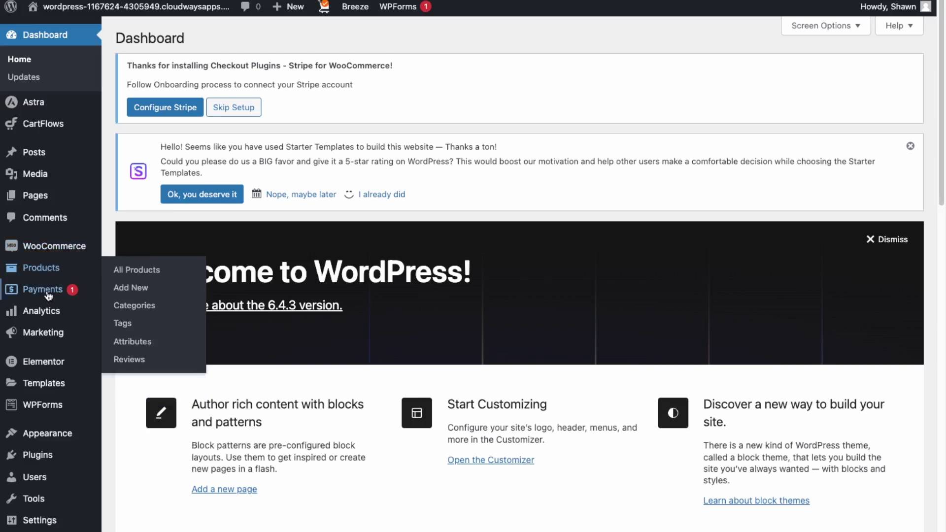
Browse the Analytics overview, then open the still-empty WooCommerce Orders list
mouse_move(44, 333)
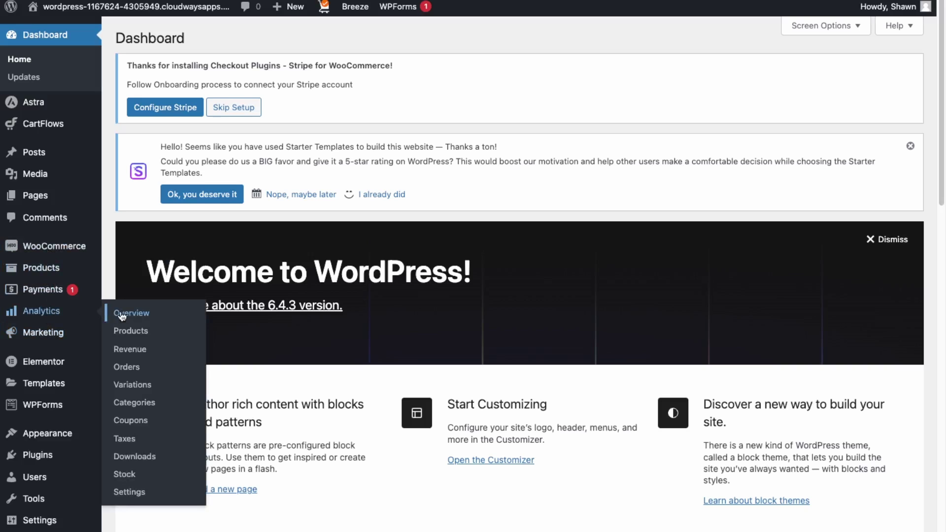
left_click(122, 314)
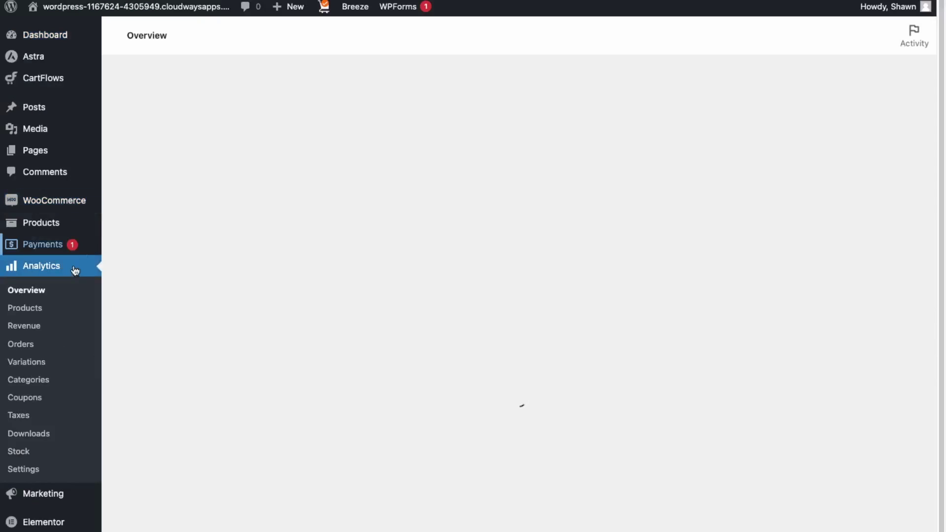
scroll(547, 173, "down", 5)
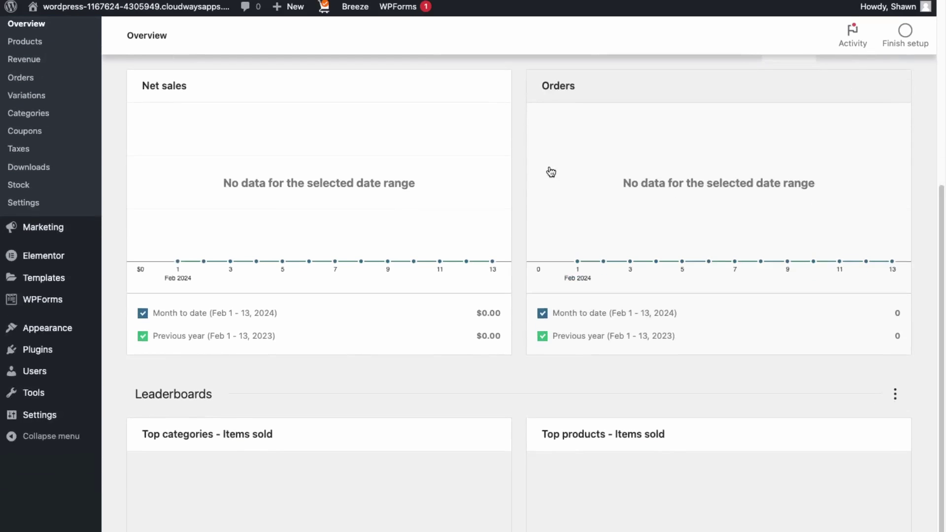
scroll(544, 179, "up", 5)
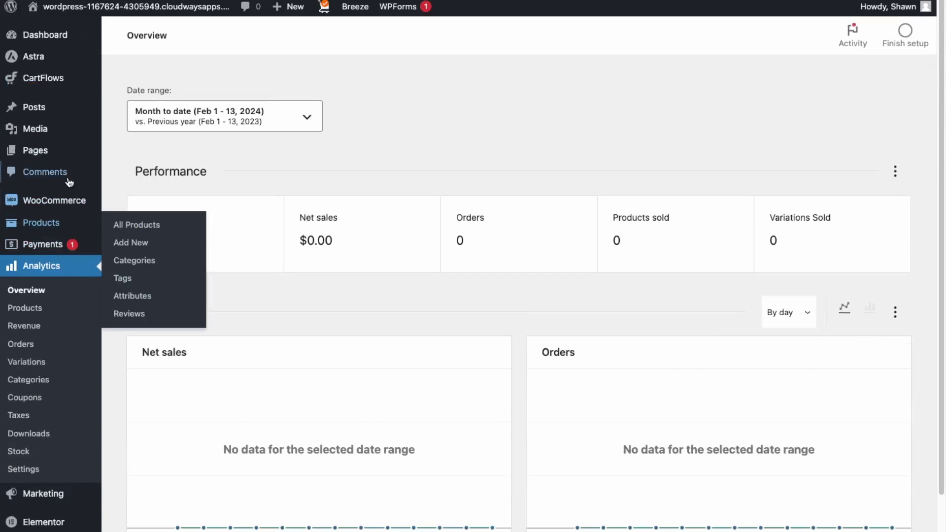
mouse_move(66, 204)
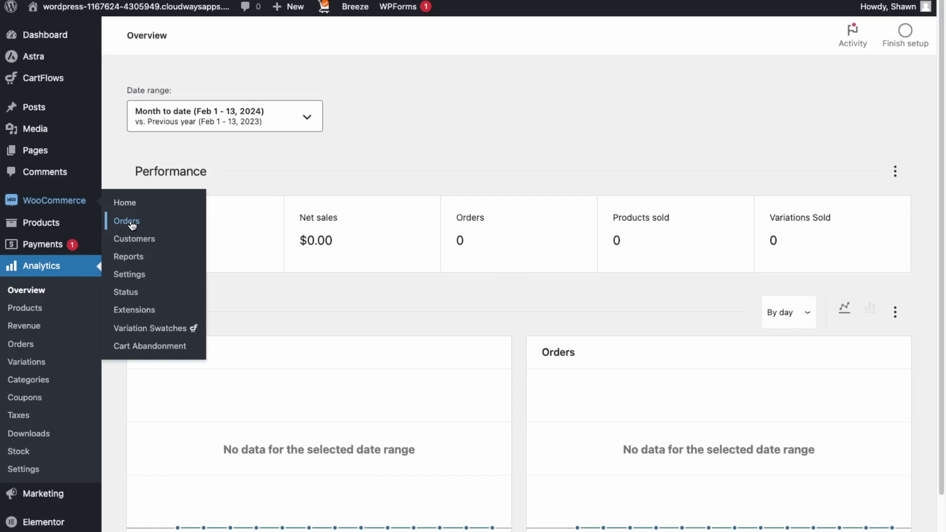
left_click(132, 225)
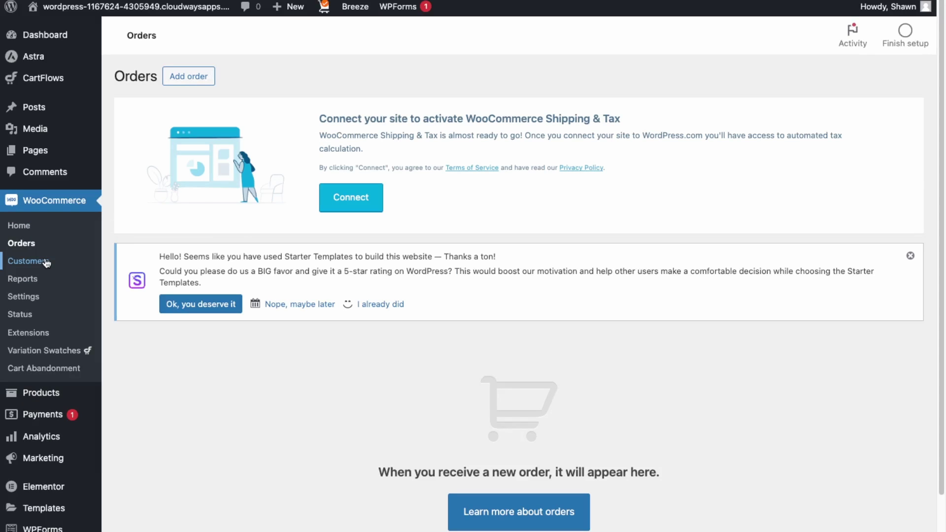
View the empty Customers list, then the Sales by date report showing $0.00 for 7 days
left_click(28, 261)
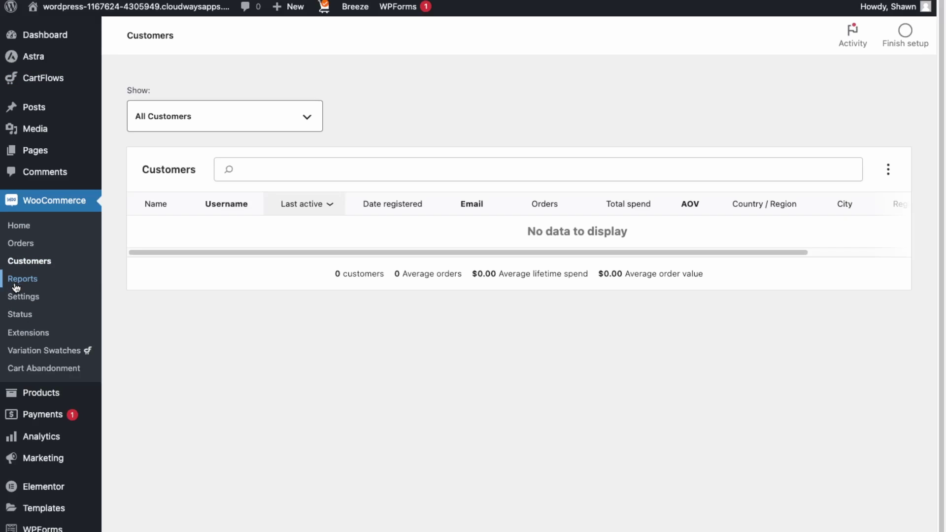
left_click(16, 284)
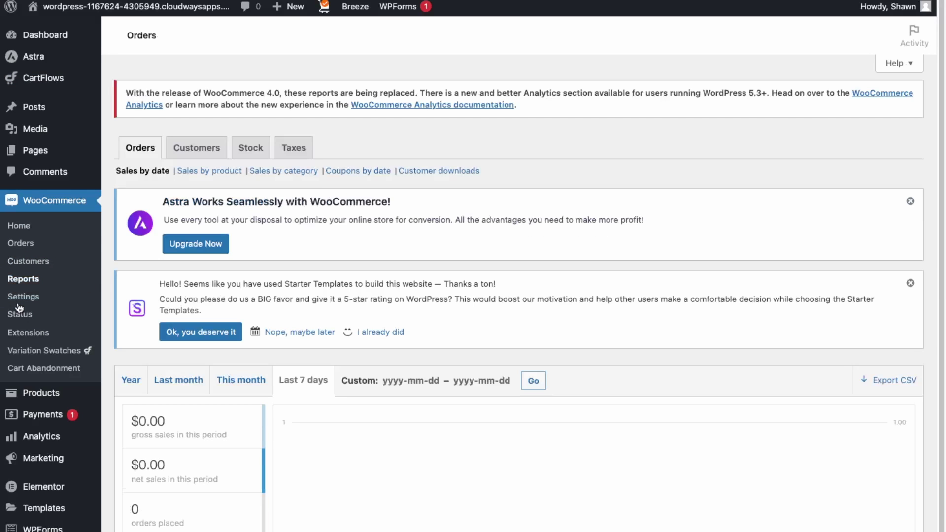
scroll(285, 503, "down", 3)
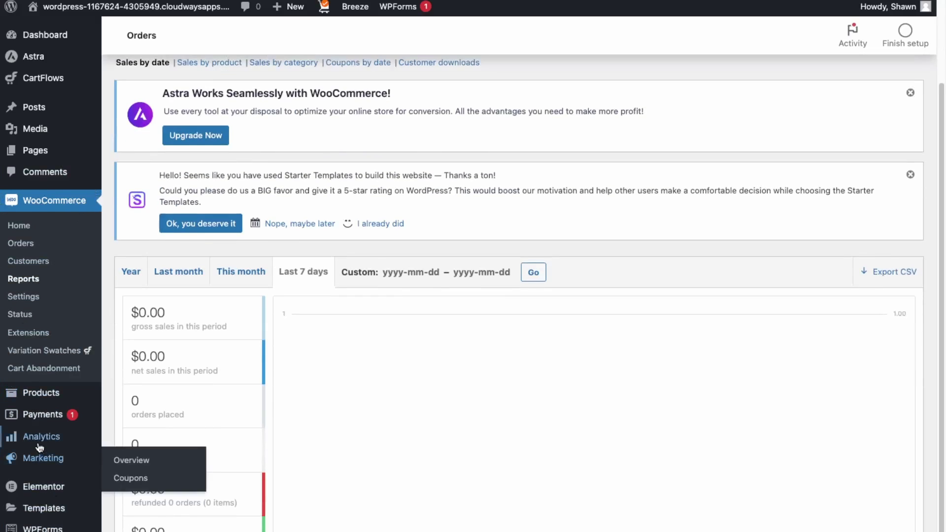
mouse_move(39, 446)
Pass through Payments and the Marketing overview to reach the empty Coupons page
left_click(49, 415)
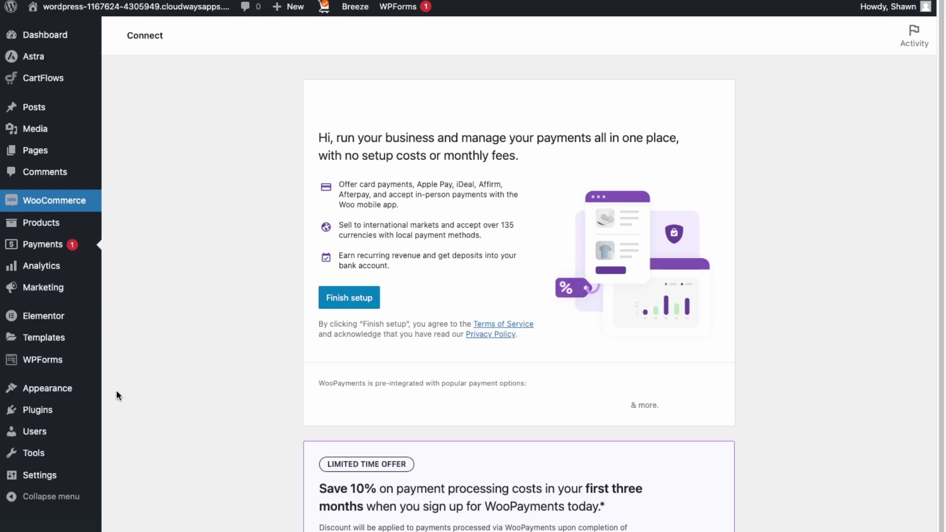
scroll(179, 398, "down", 3)
scroll(176, 398, "up", 3)
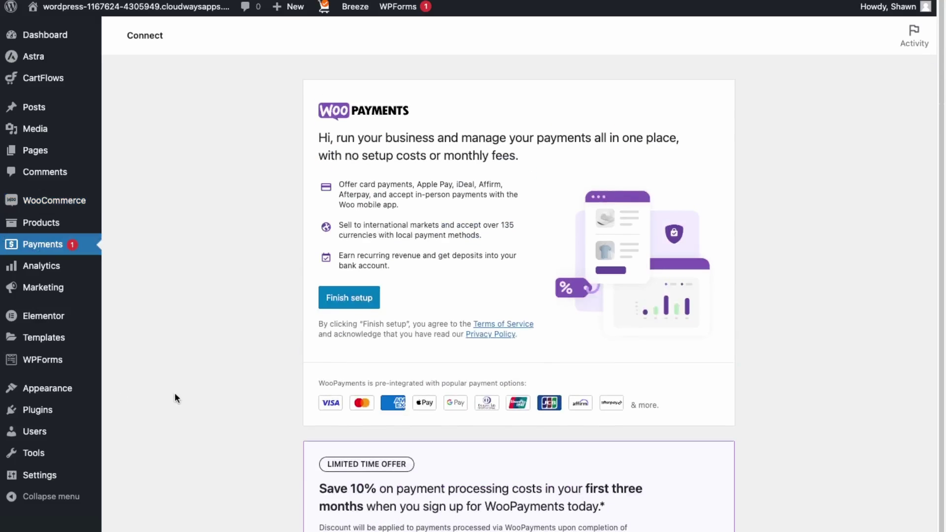
left_click(94, 290)
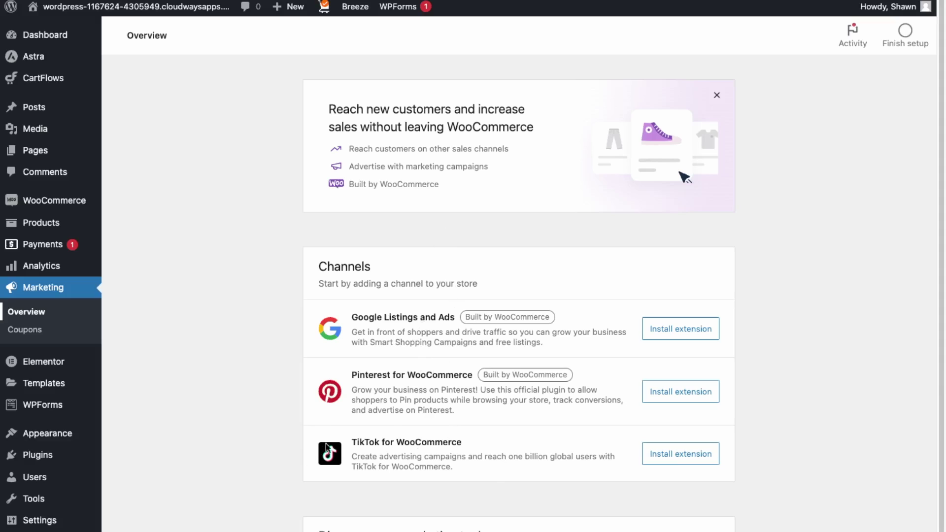
scroll(403, 439, "down", 1)
scroll(403, 439, "down", 3)
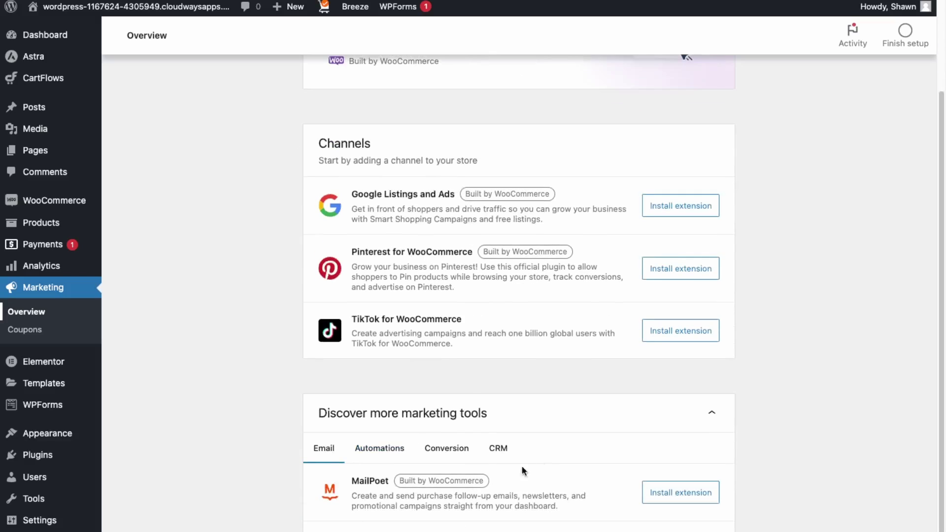
scroll(394, 509, "down", 2)
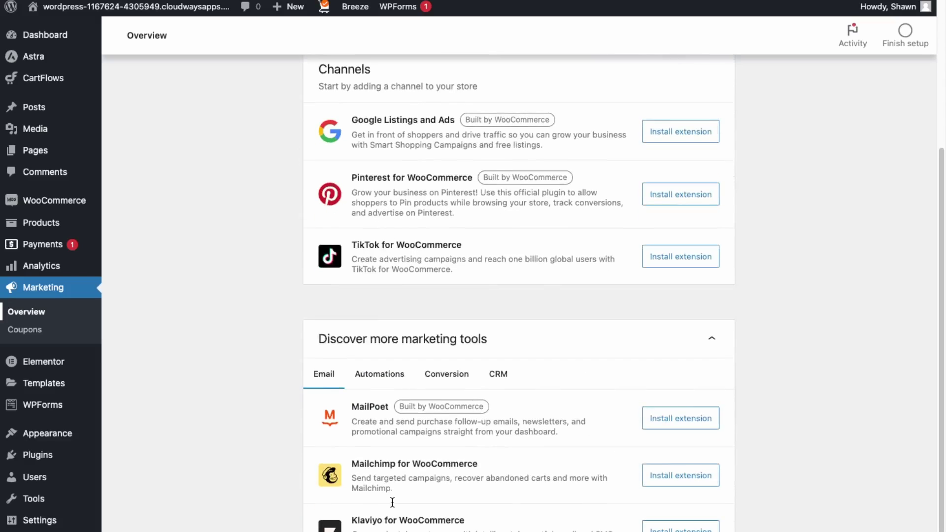
mouse_move(97, 431)
left_click(33, 330)
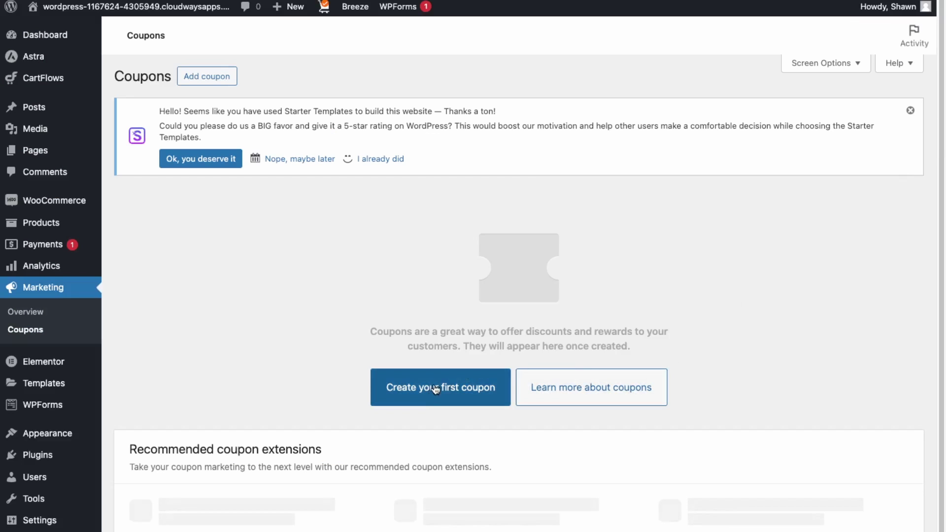
Start a new coupon with a 30% percentage discount
left_click(441, 385)
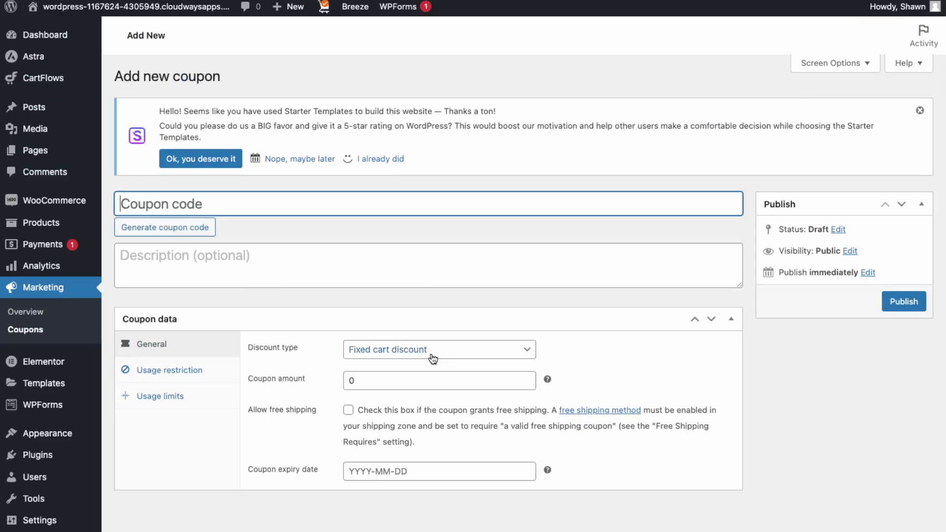
left_click(432, 350)
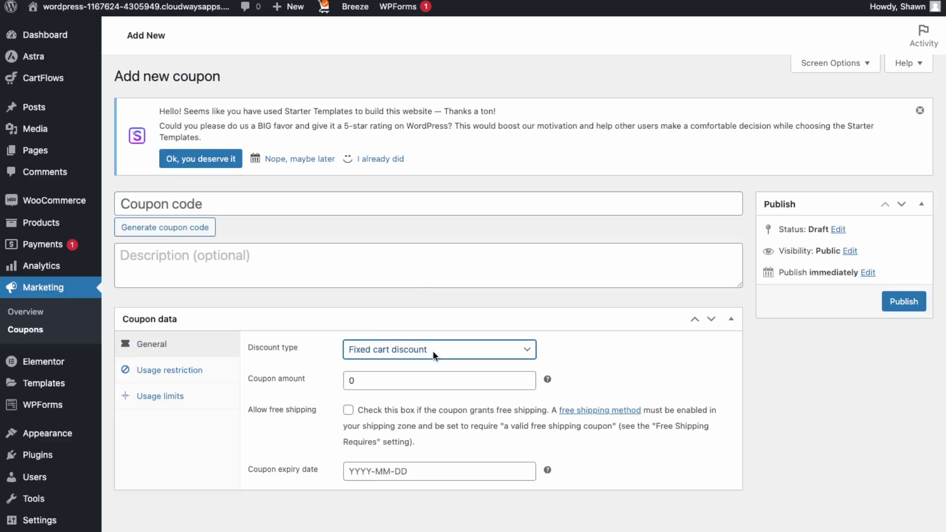
key("Up")
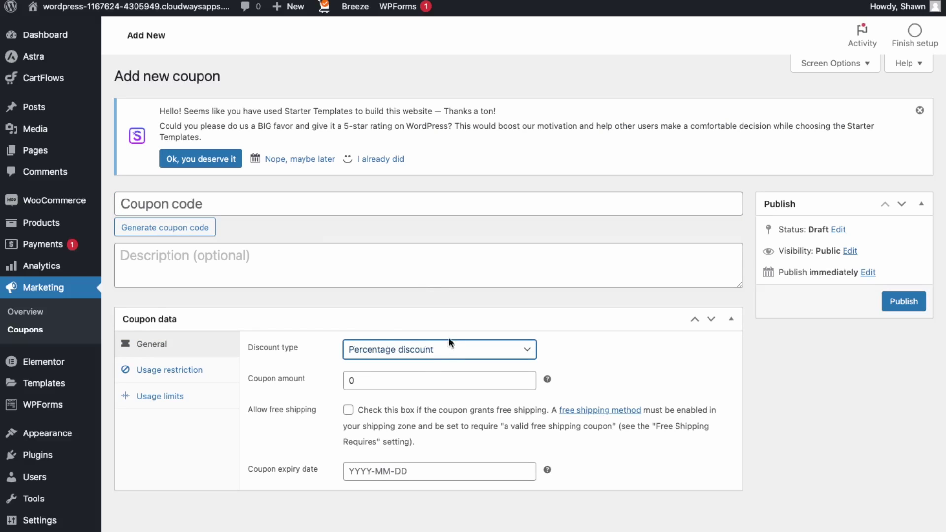
left_click(411, 381)
key("BackSpace")
type("30%")
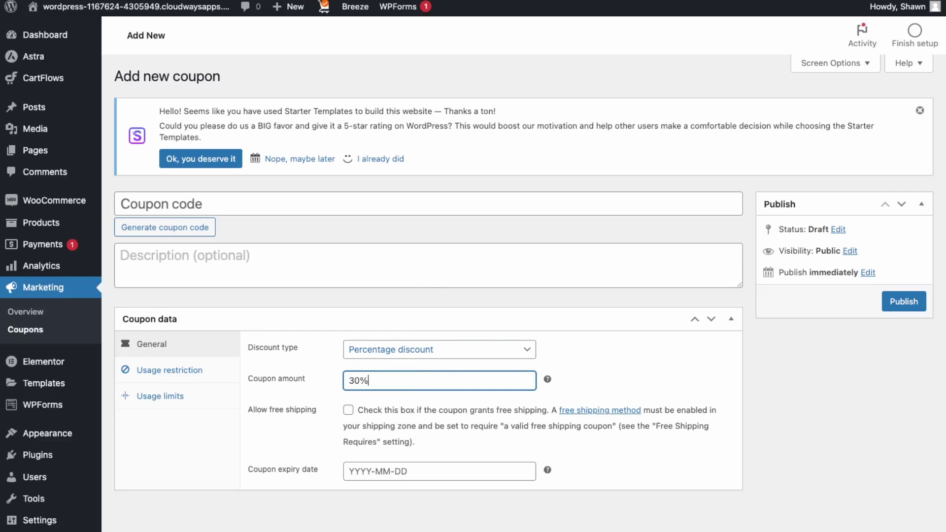
Require a minimum spend of 5 and restrict the coupon to individual use only
left_click(168, 370)
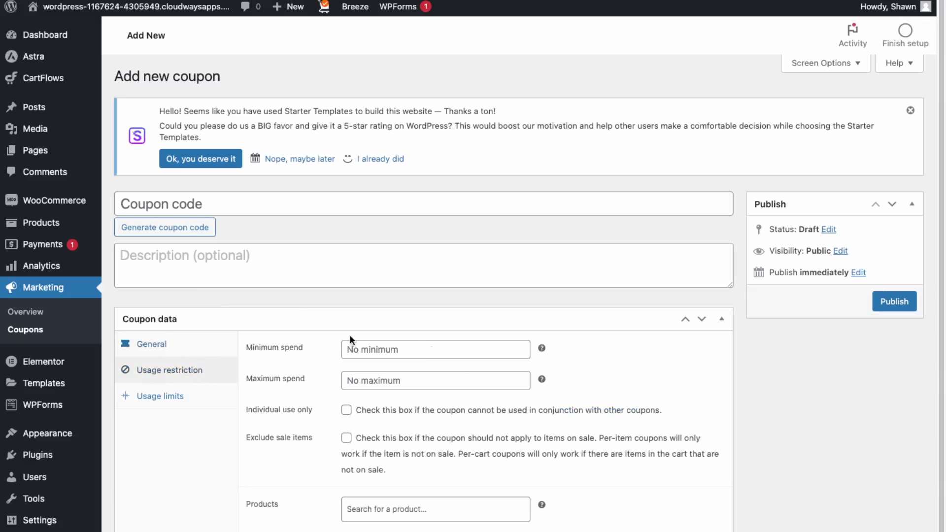
left_click(408, 349)
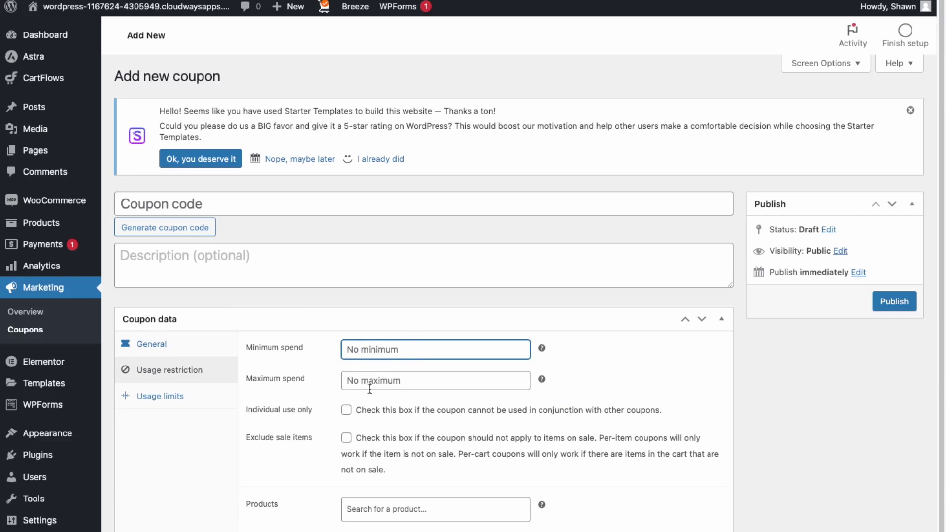
type("5")
key("Tab")
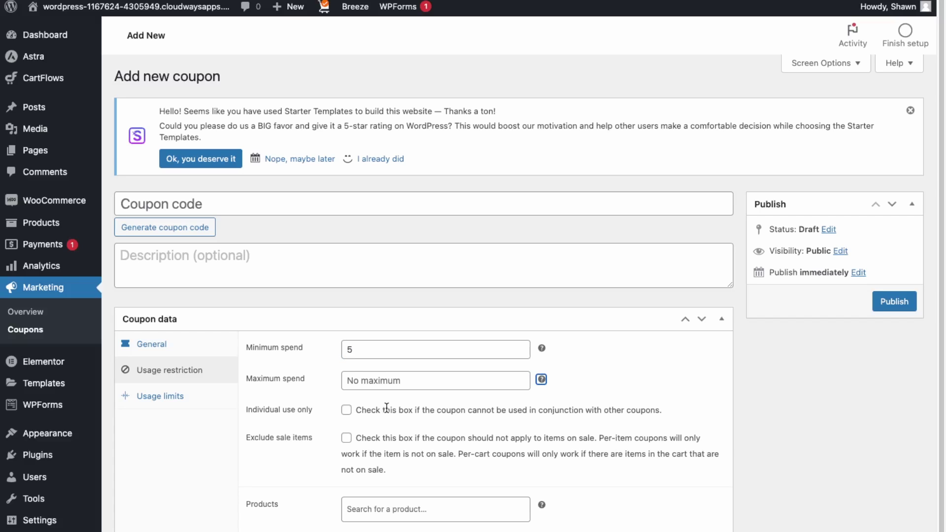
left_click(351, 411)
scroll(389, 440, "down", 1)
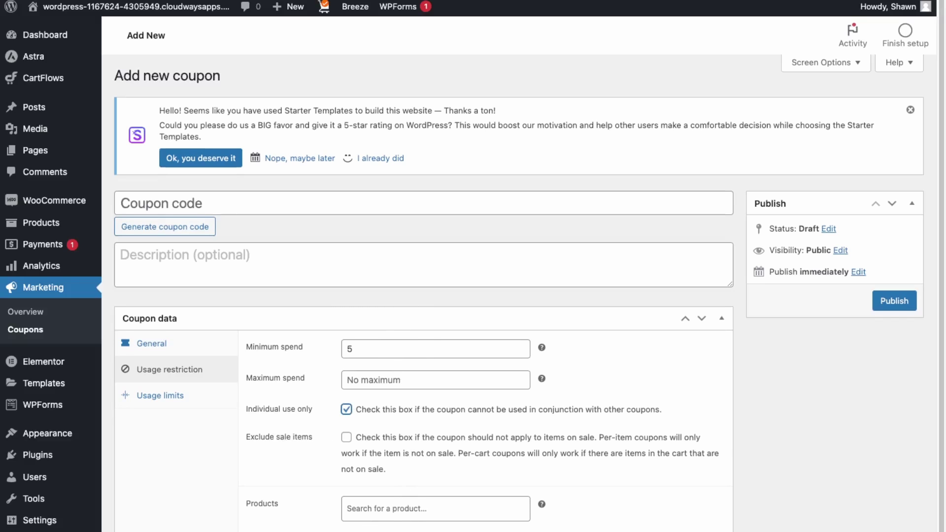
Limit the coupon to 1 use per user, name it launchcode30, and publish it
left_click(162, 395)
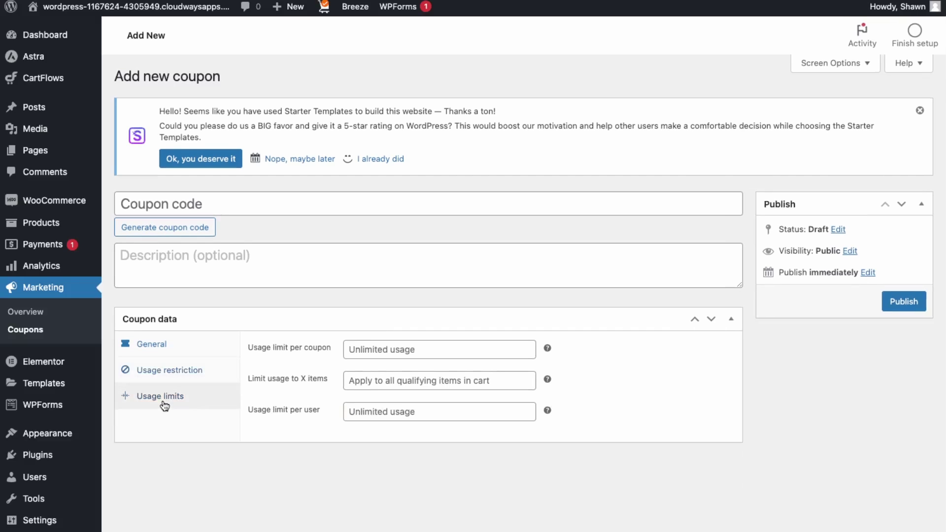
left_click(529, 411)
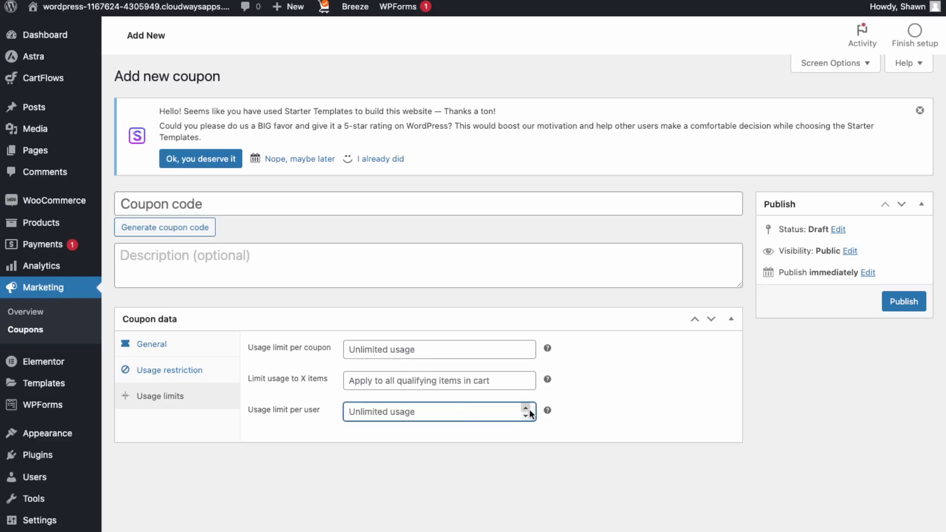
type("1")
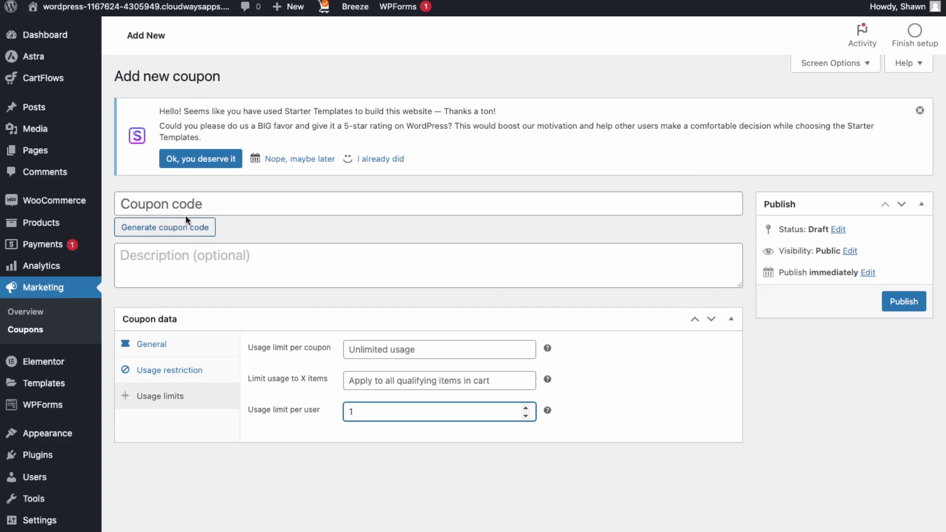
left_click(220, 212)
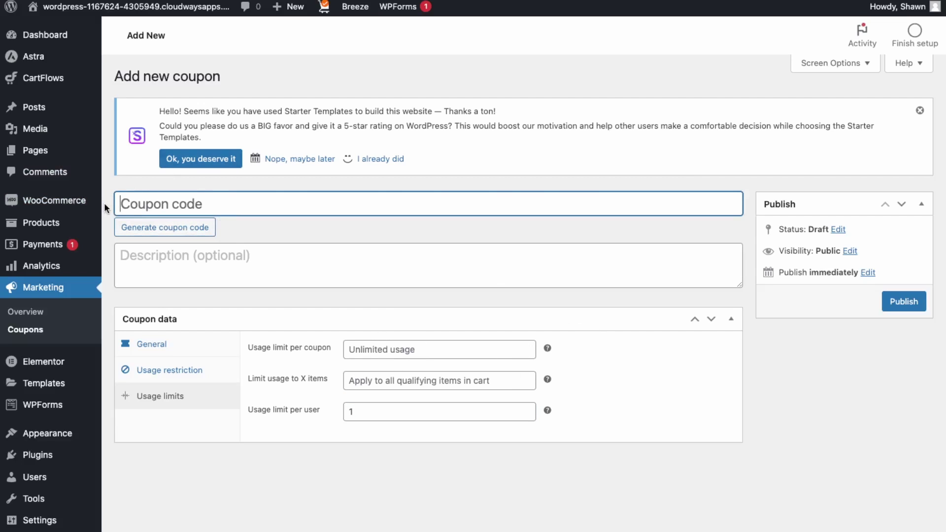
type("launchc")
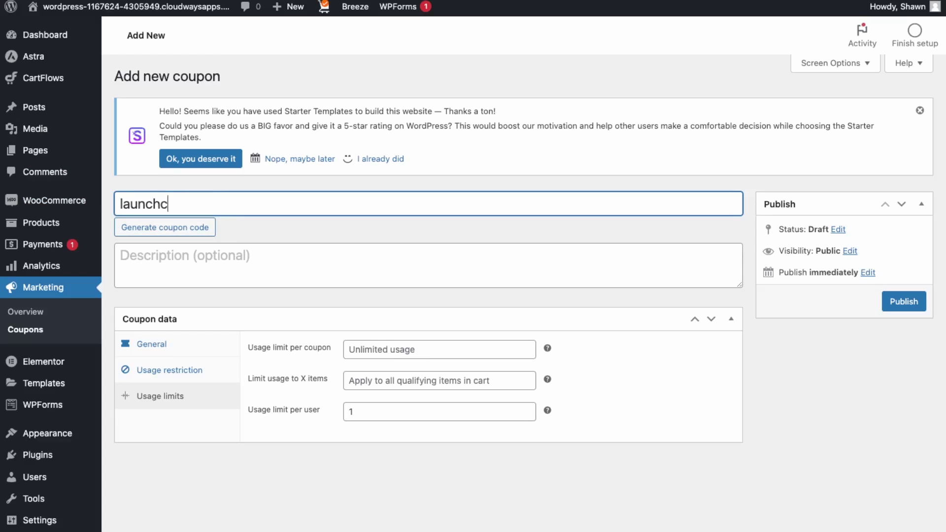
type("ode390")
key("BackSpace")
key("BackSpace")
type("0")
left_click(894, 302)
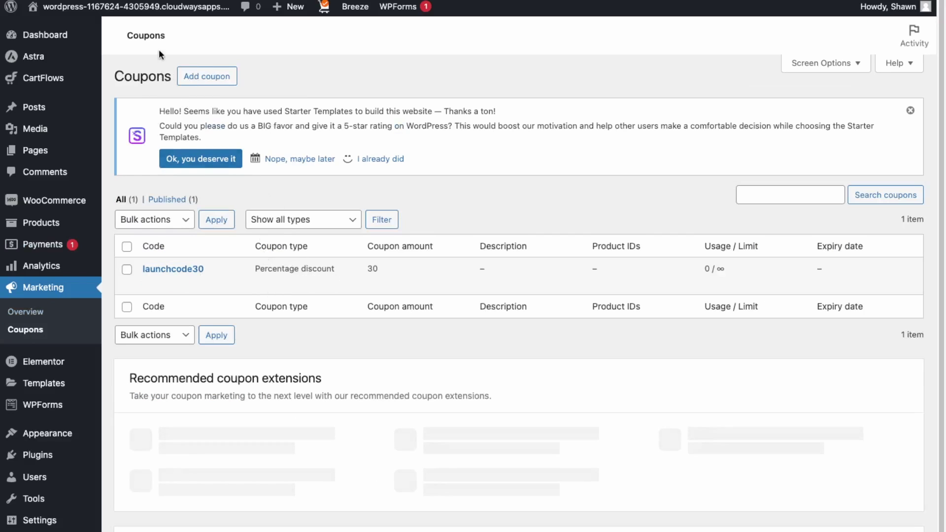
From the store front page, go to the Shoes category and add the $99.00 Black Shoes to the cart
left_click(135, 6)
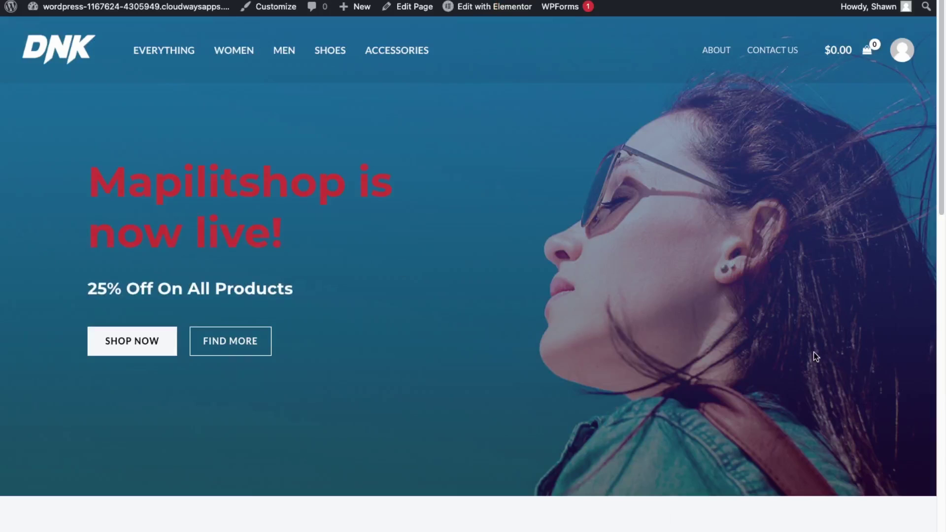
scroll(528, 431, "down", 10)
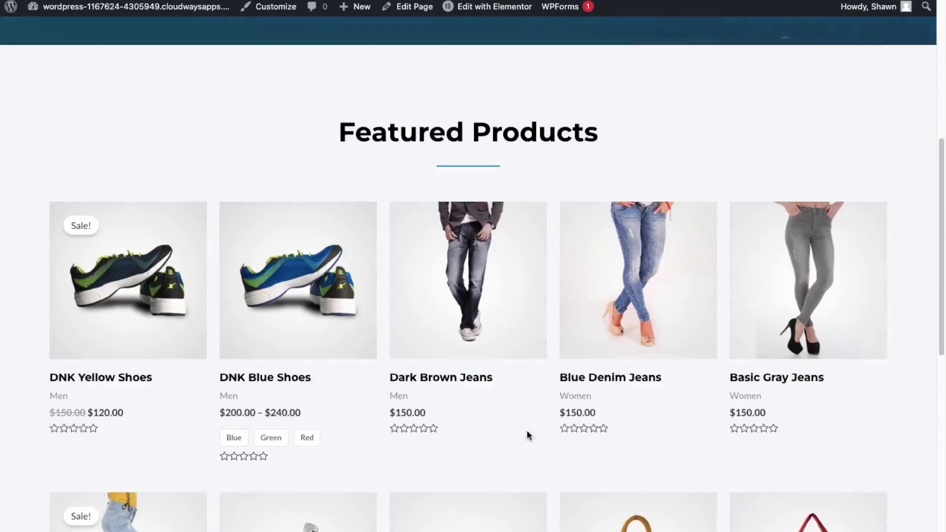
scroll(525, 426, "up", 10)
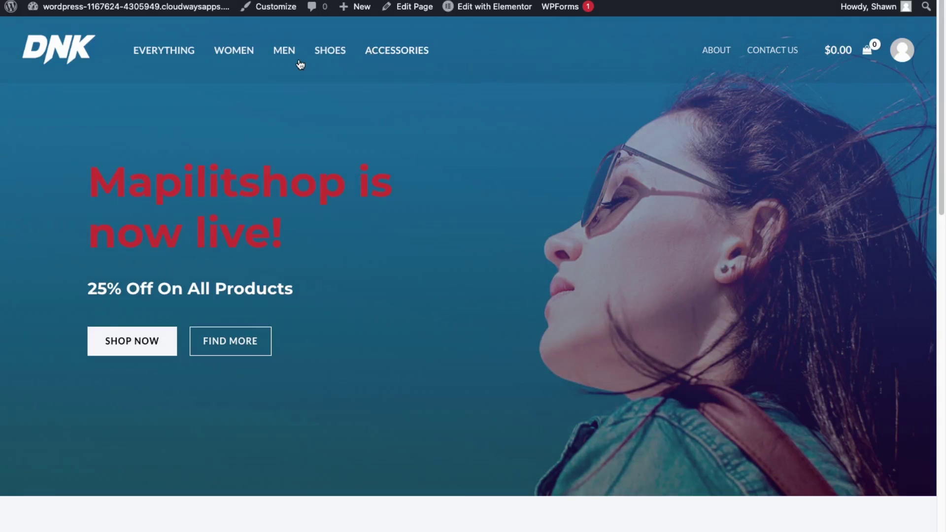
left_click(330, 54)
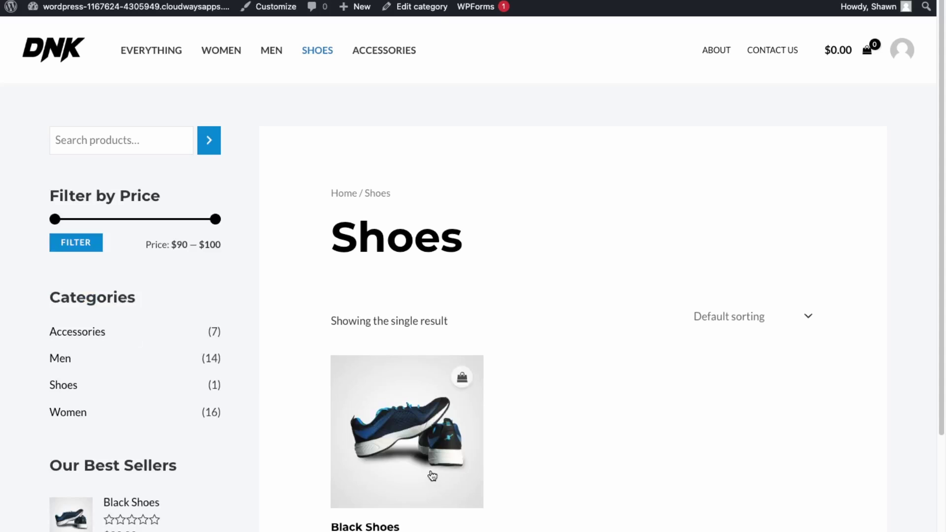
left_click(432, 476)
left_click(665, 260)
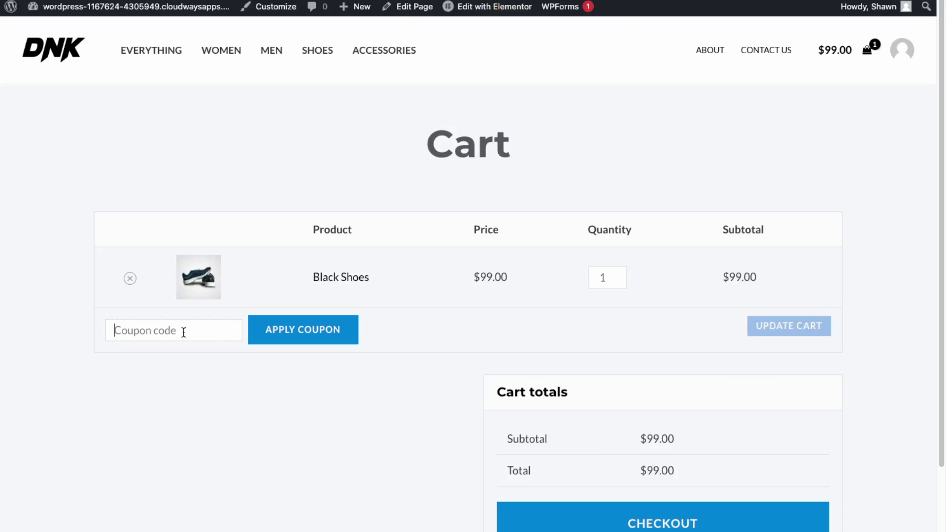
Apply the launchcode30 coupon, then review checkout showing $29.70 off and a $69.30 total
left_click(193, 330)
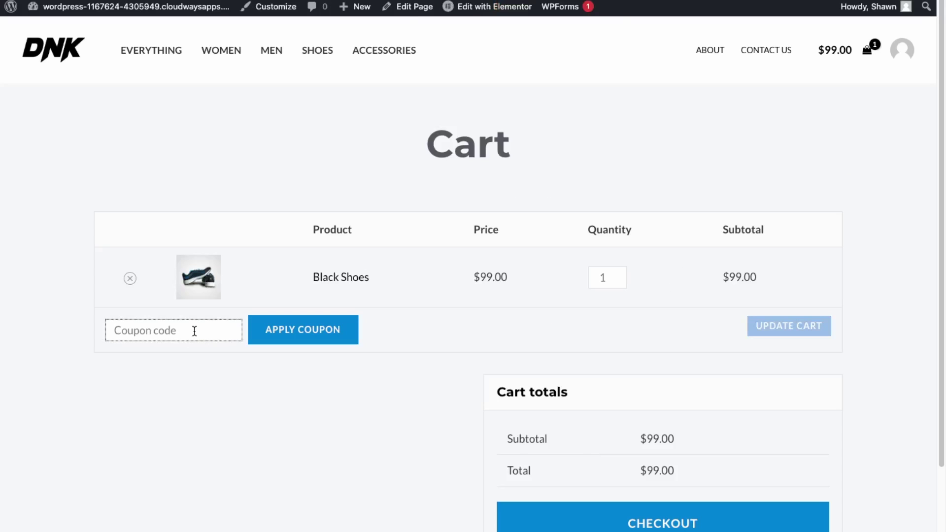
type("lau")
type("nchcode10")
key("Return")
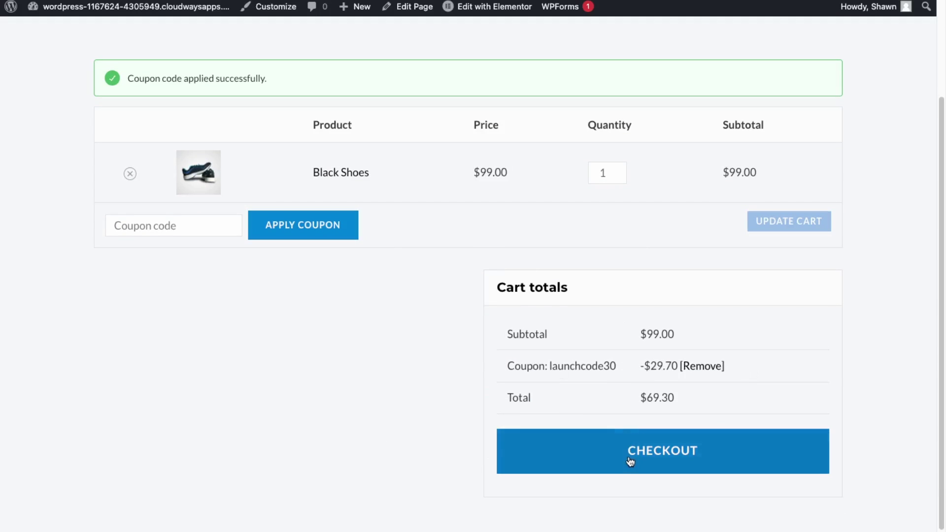
left_click(626, 460)
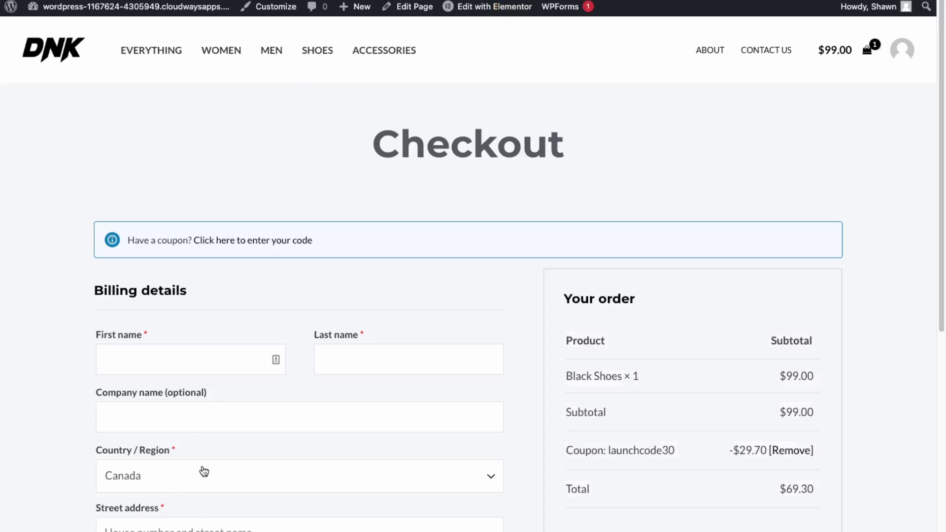
scroll(666, 382, "down", 3)
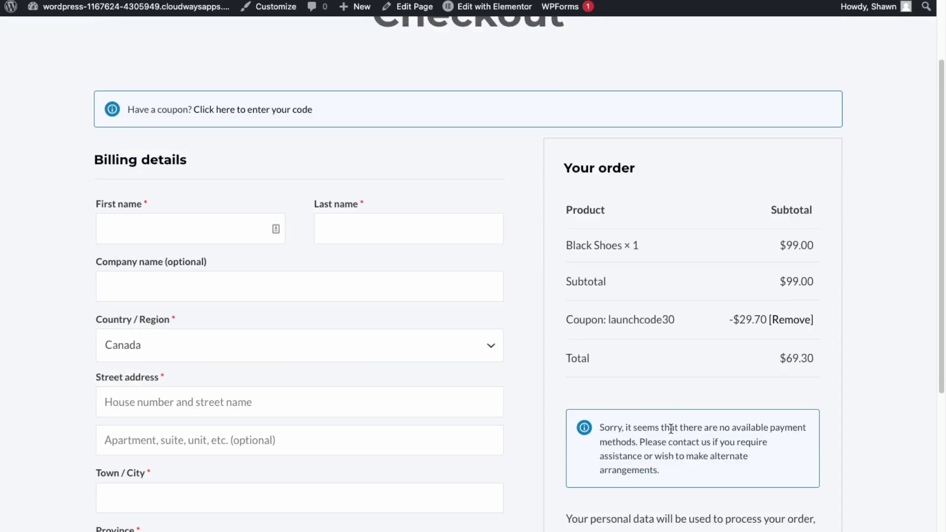